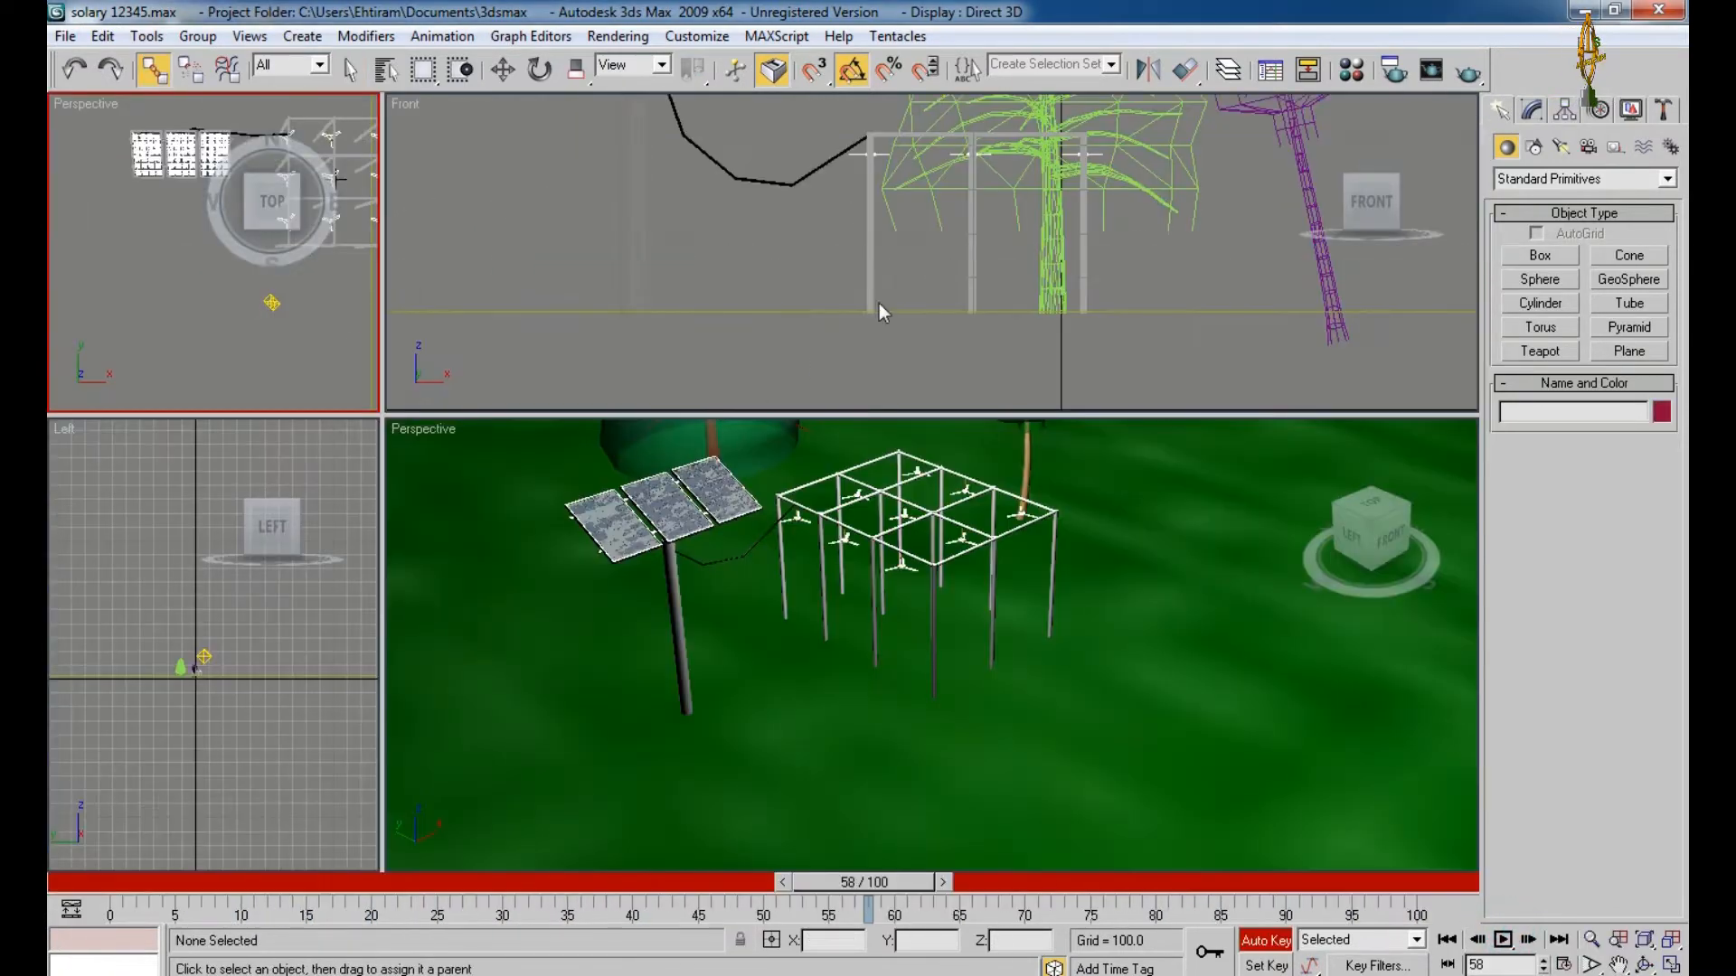
# Create a target camera in the Front view, aimed from the turbine frame toward the purple tree
pyautogui.scroll(-5, 882, 312)
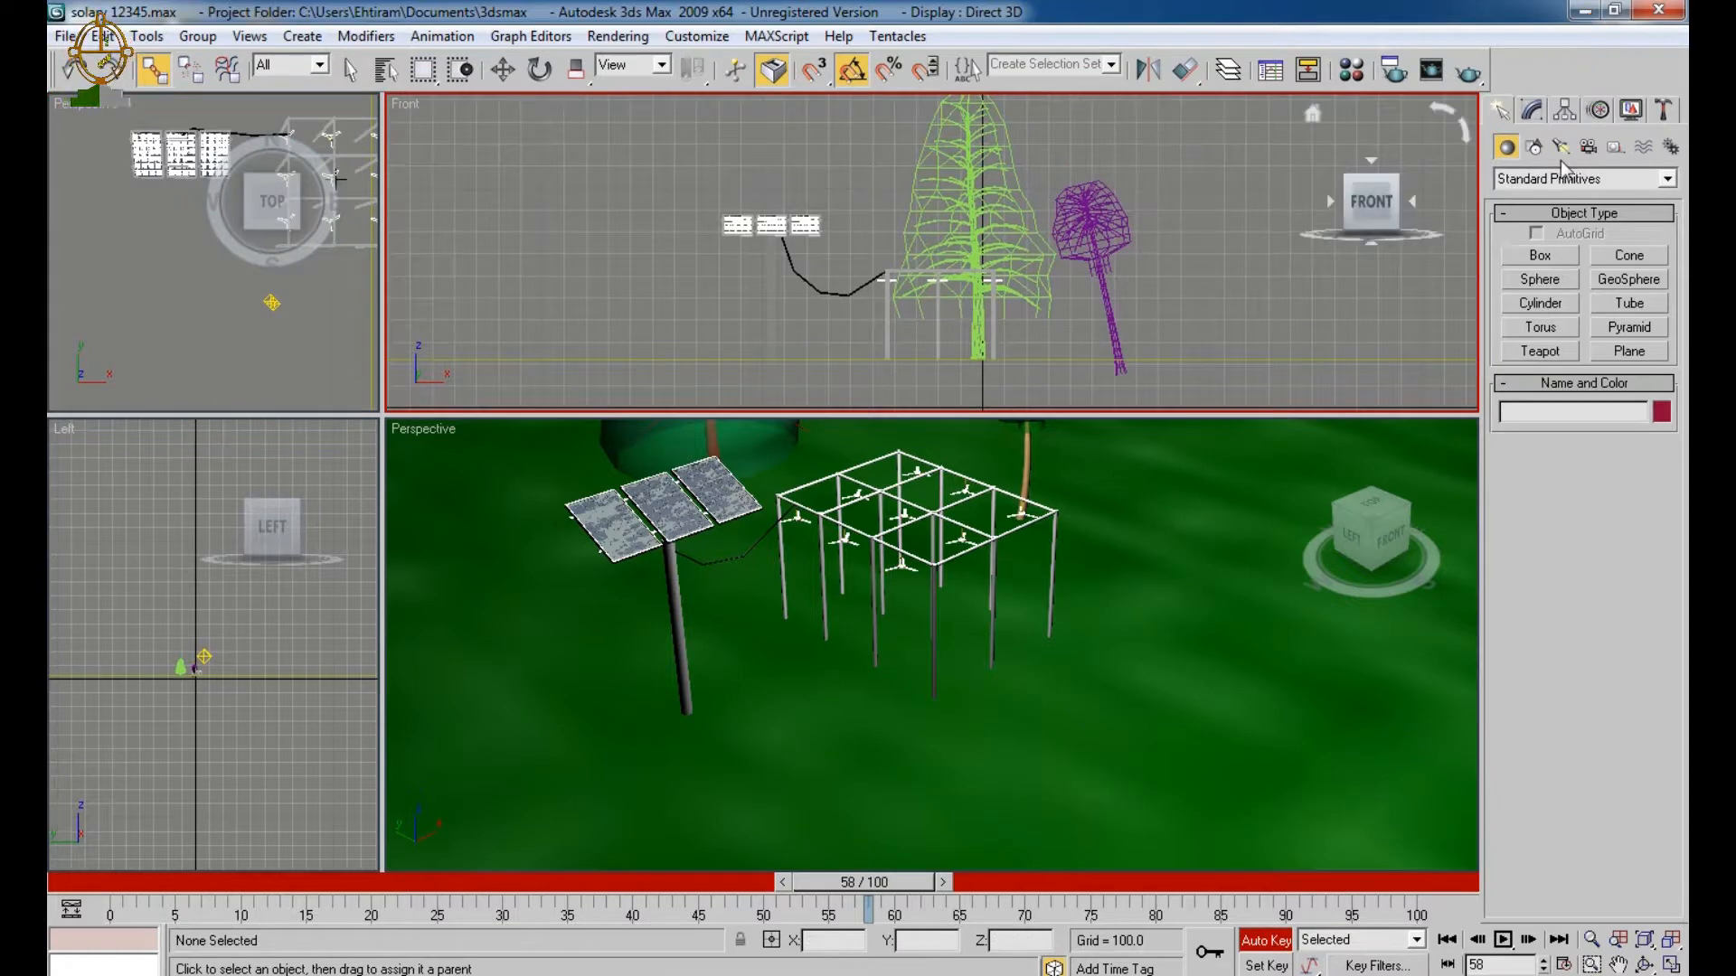
pyautogui.click(1588, 148)
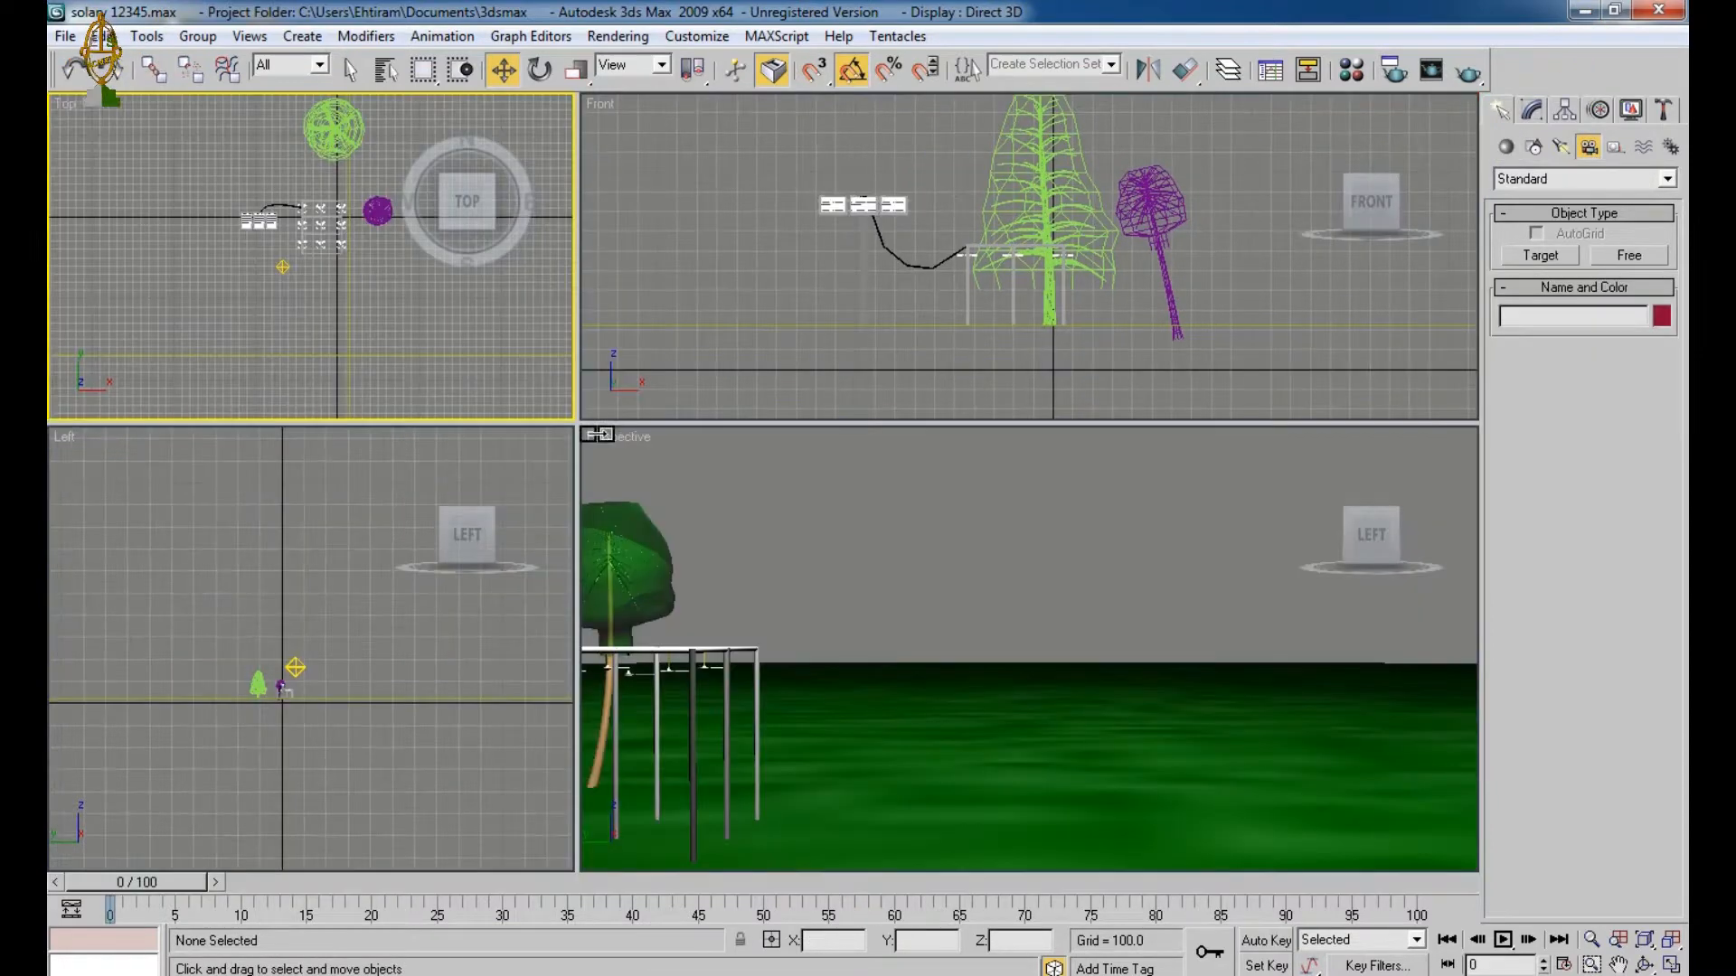
pyautogui.click(1546, 255)
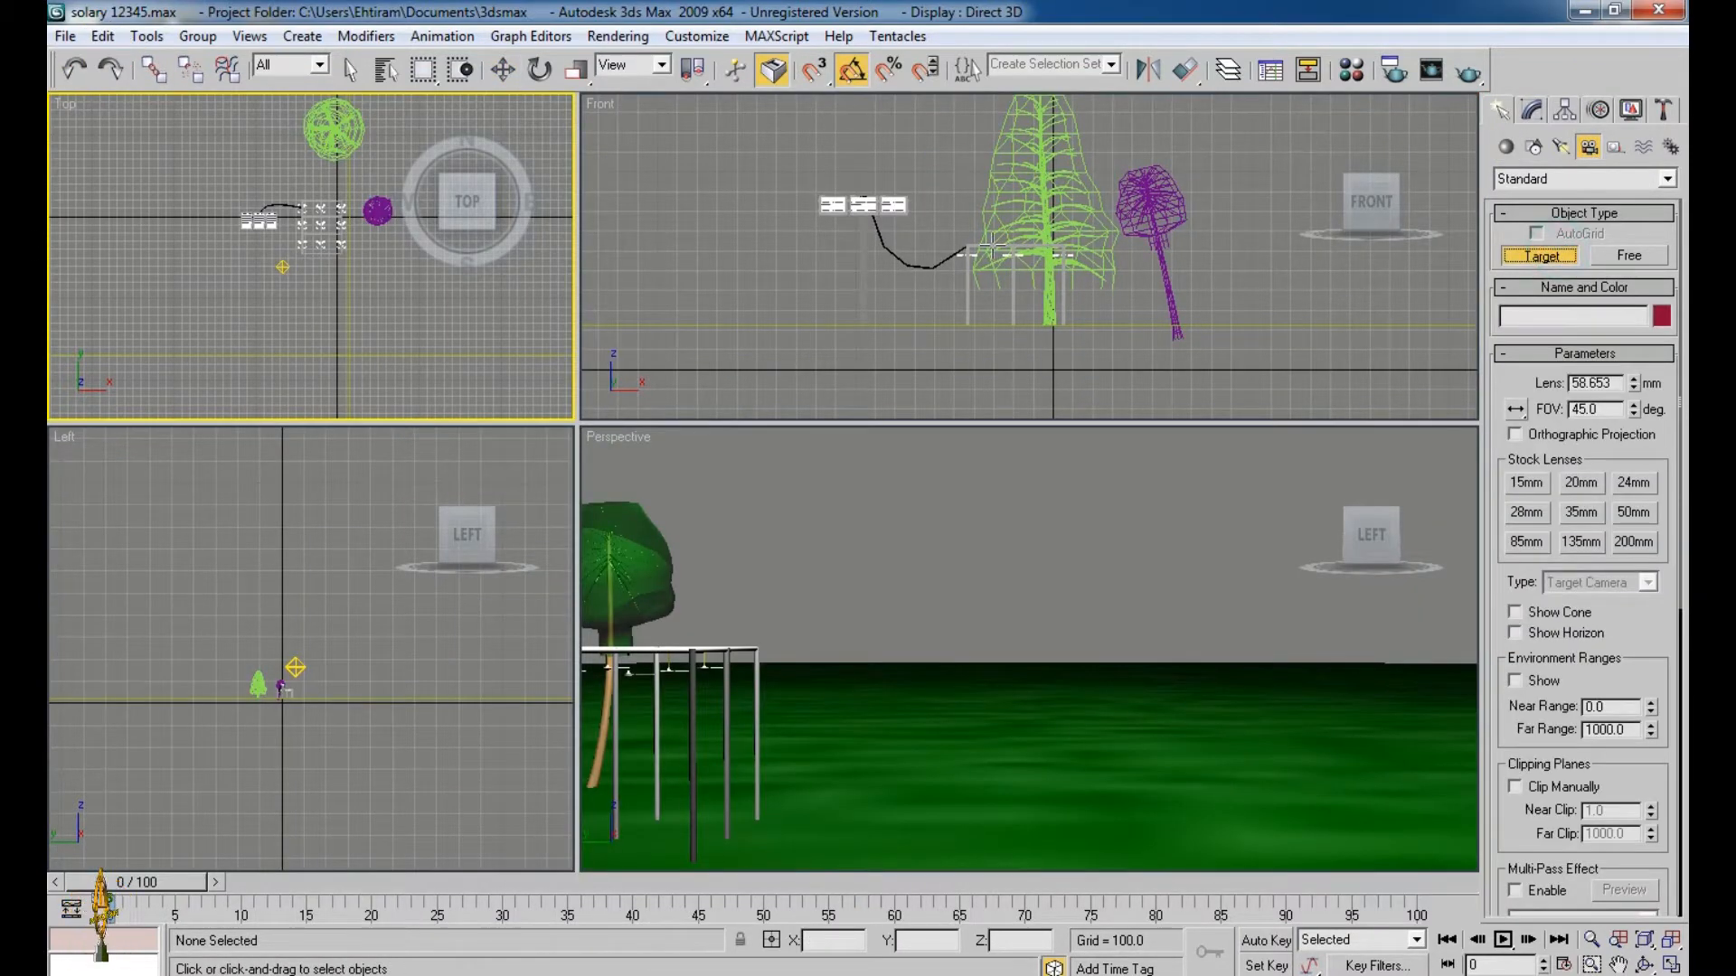
pyautogui.moveTo(970, 220); pyautogui.dragTo(1110, 212)
# Move the camera away from the scene in the Top view to about X -2210.7, Y -1058.1
pyautogui.moveTo(337, 296); pyautogui.dragTo(338, 364, button='middle')
pyautogui.press('w')
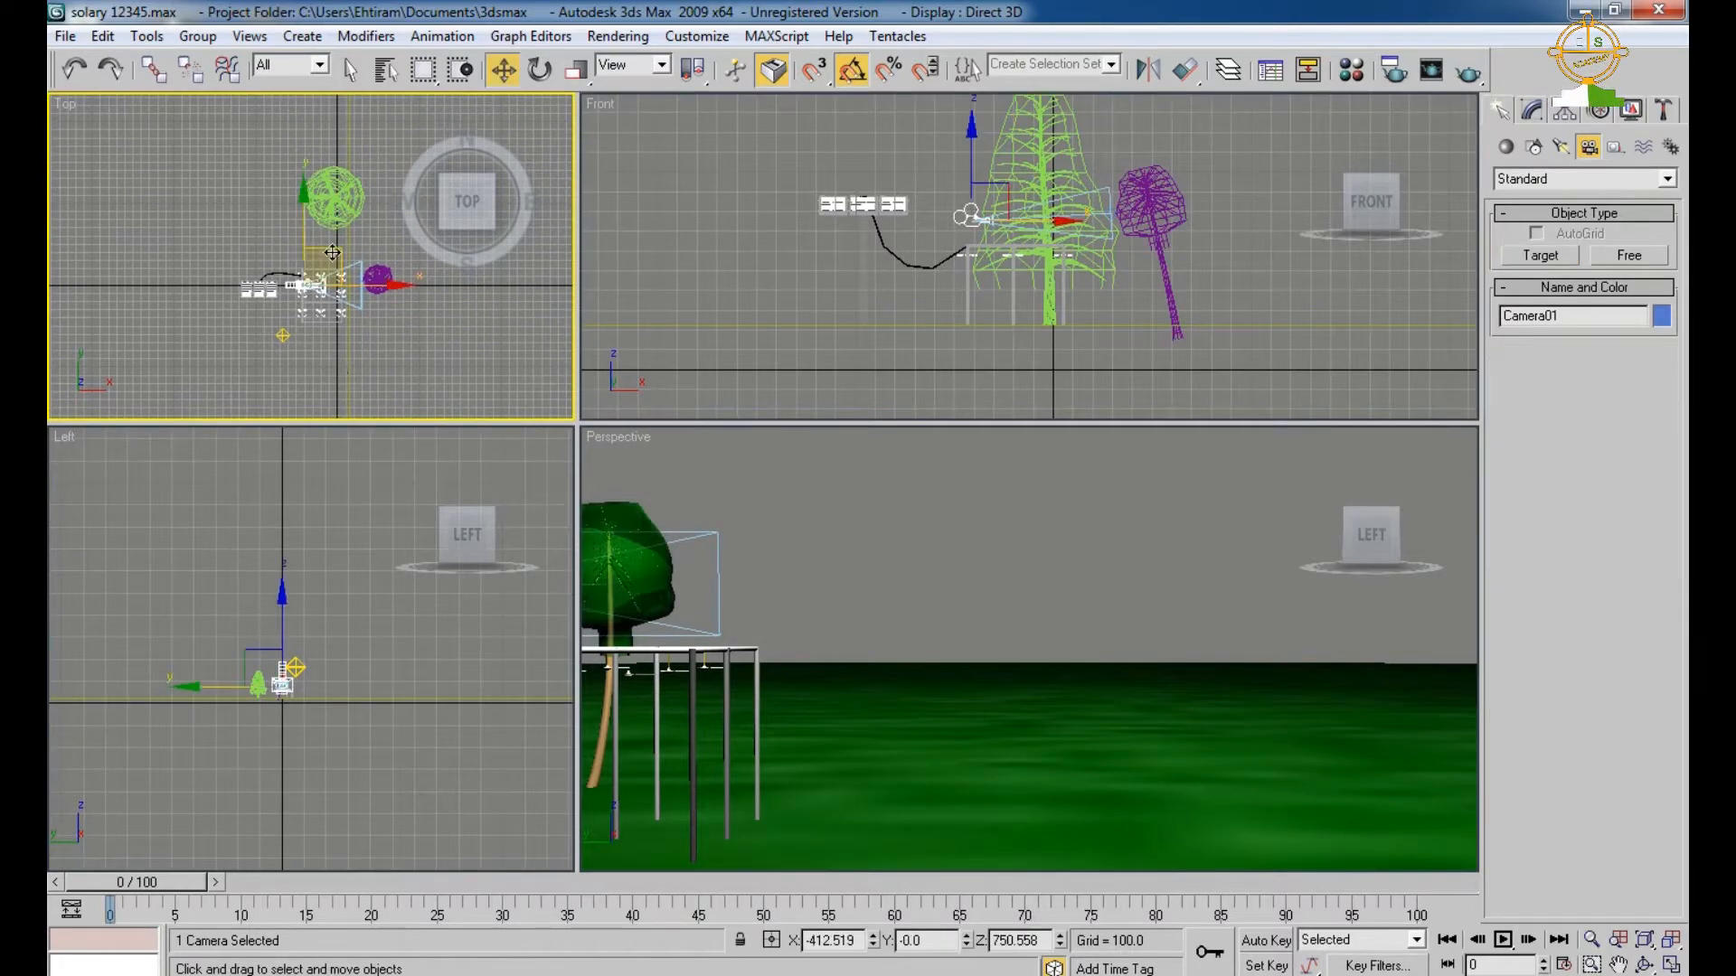
pyautogui.moveTo(333, 253); pyautogui.dragTo(186, 333)
pyautogui.moveTo(418, 325); pyautogui.dragTo(363, 316, button='middle')
# Move the camera target to the turbine frame's corner at about X 22.6, Y 168.1, and save the scene
pyautogui.scroll(6, 329, 304)
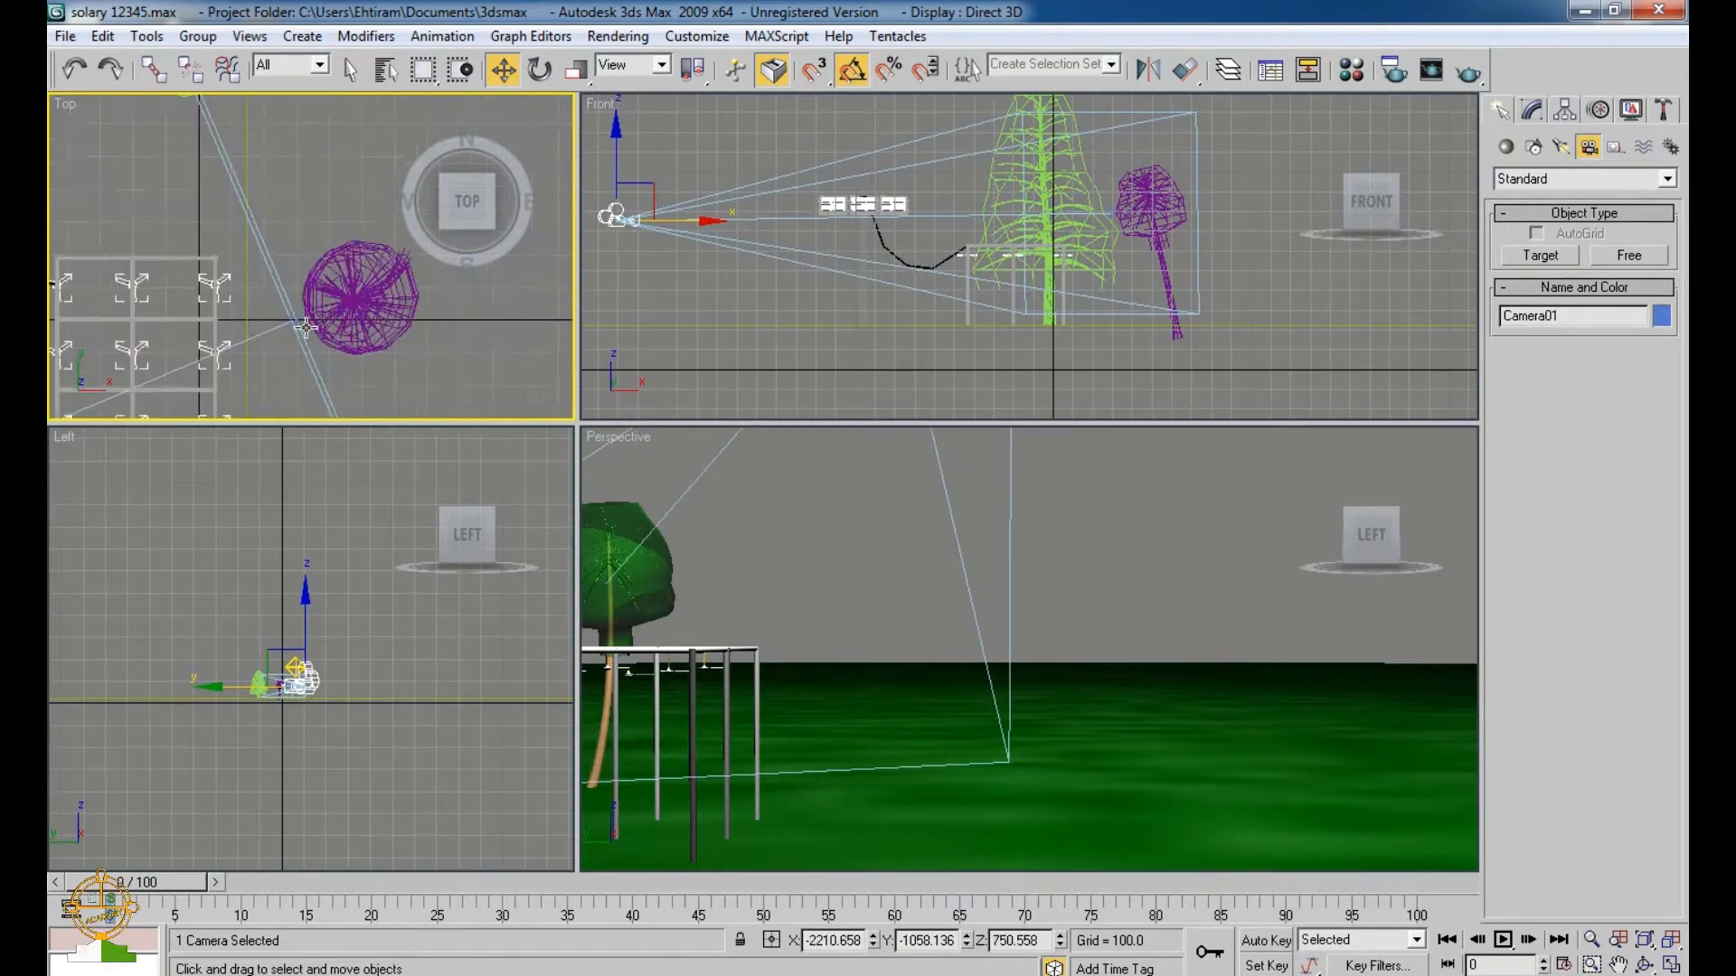
pyautogui.click(294, 321)
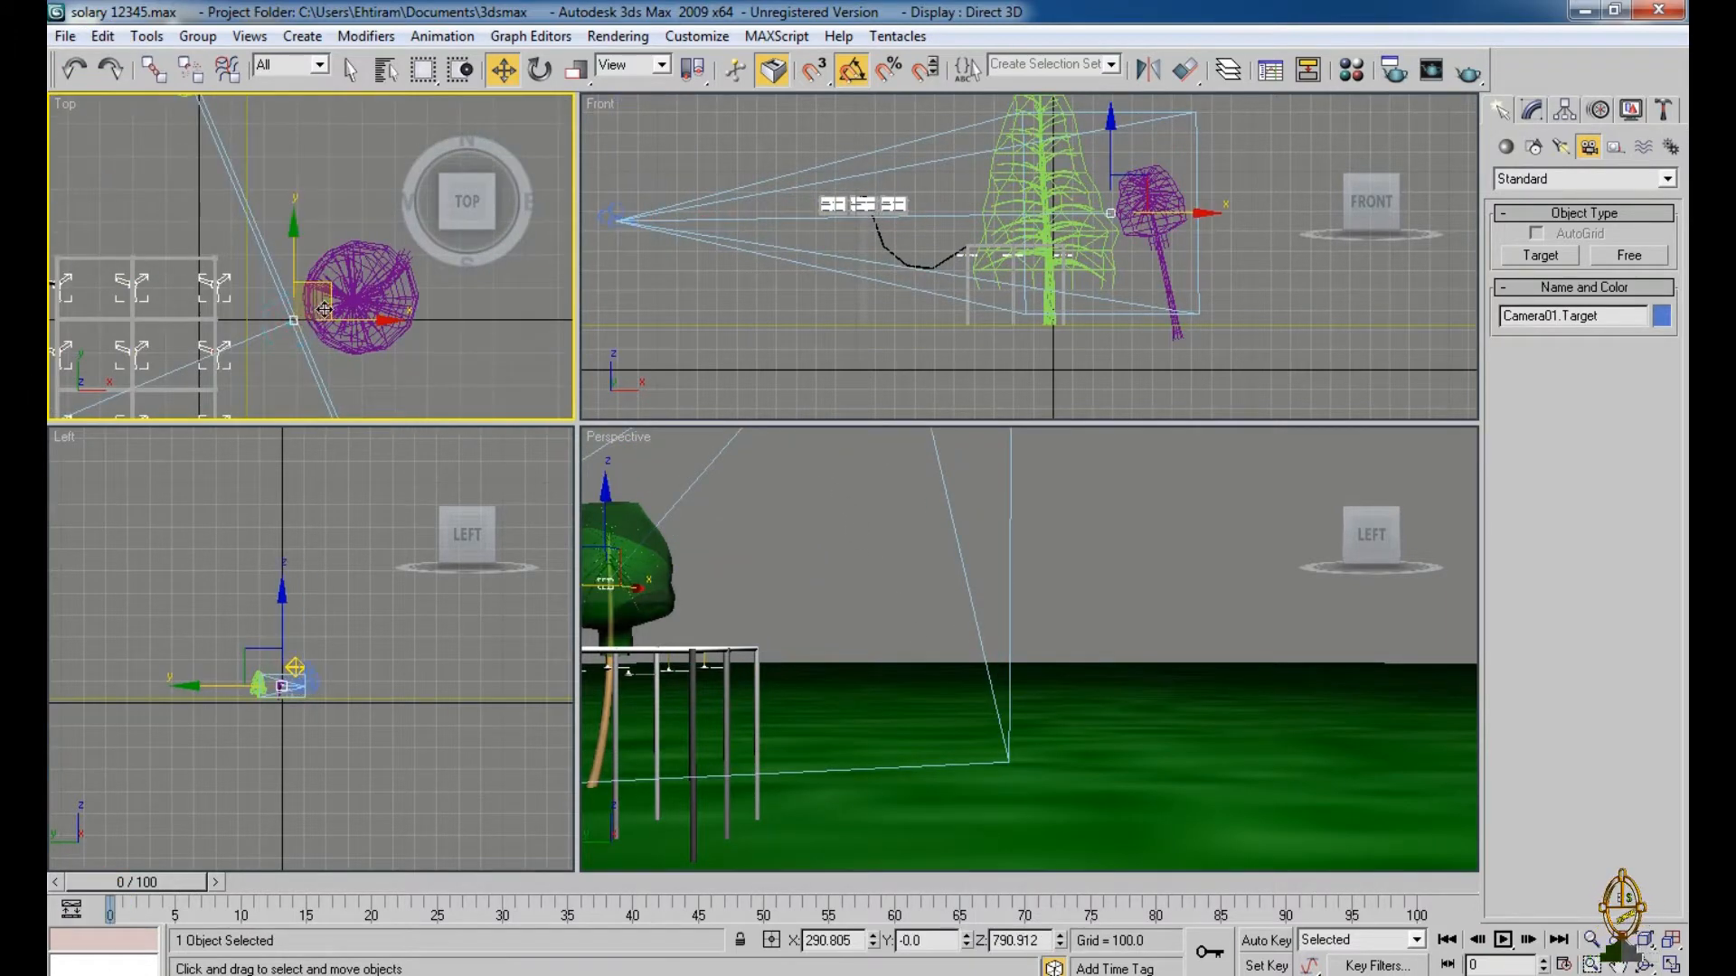
pyautogui.moveTo(323, 309); pyautogui.dragTo(237, 255)
pyautogui.hotkey('ctrl', 's')
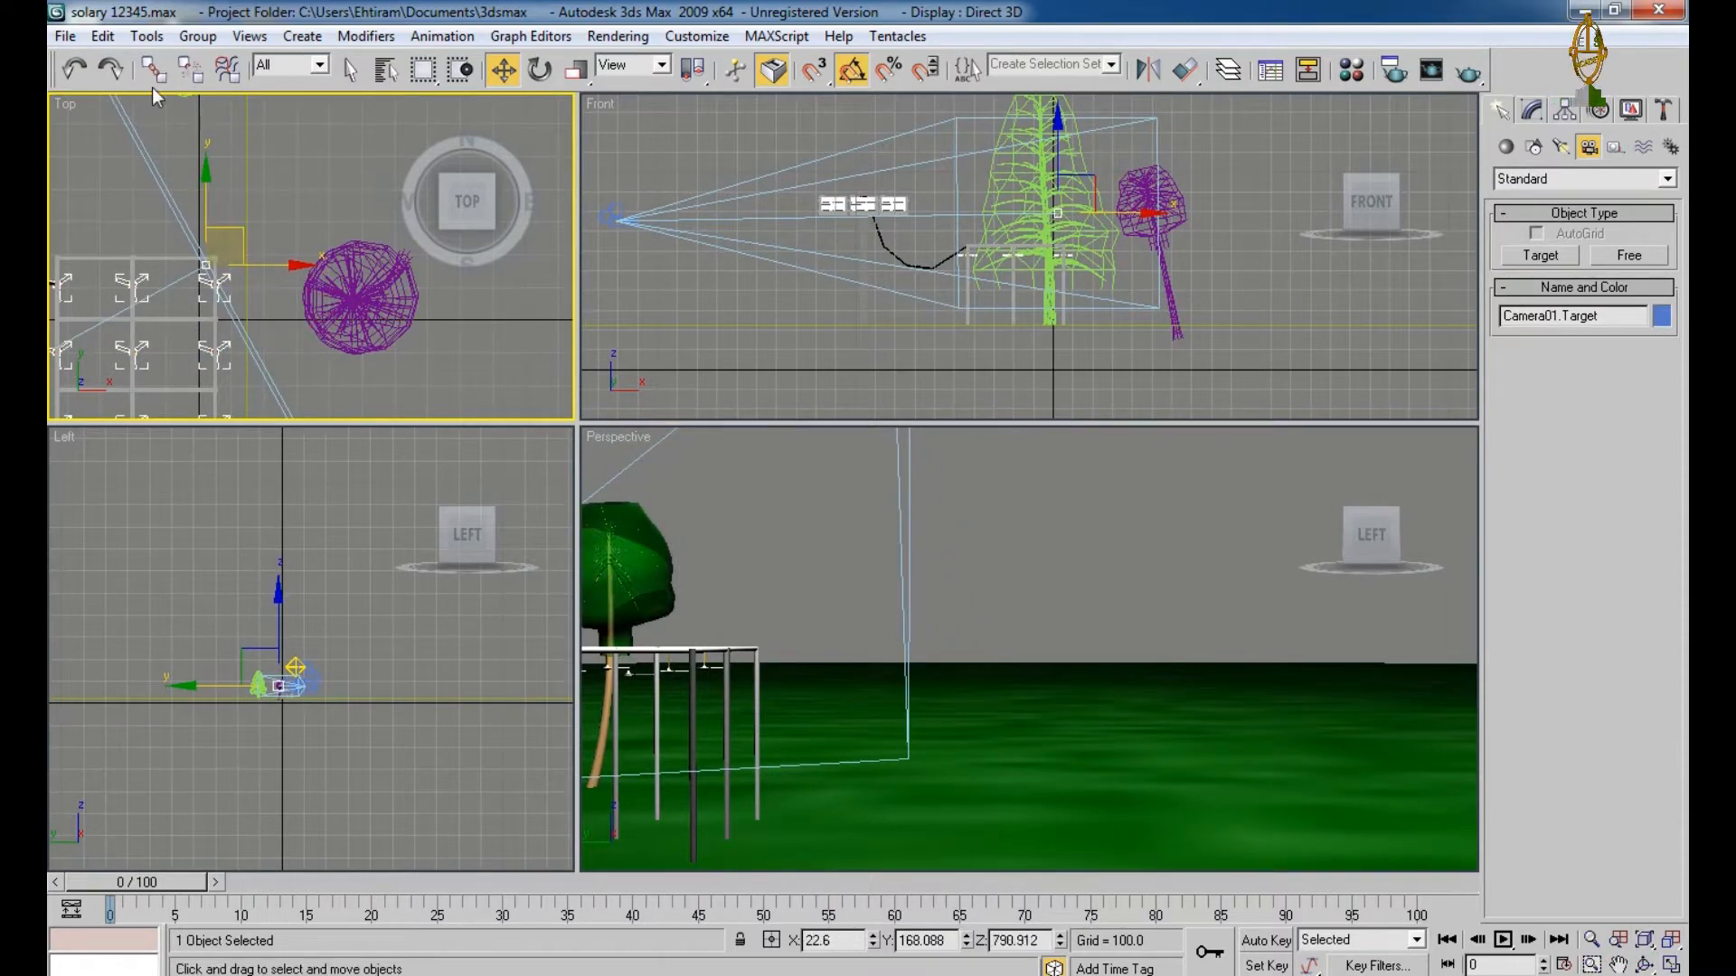
pyautogui.click(154, 70)
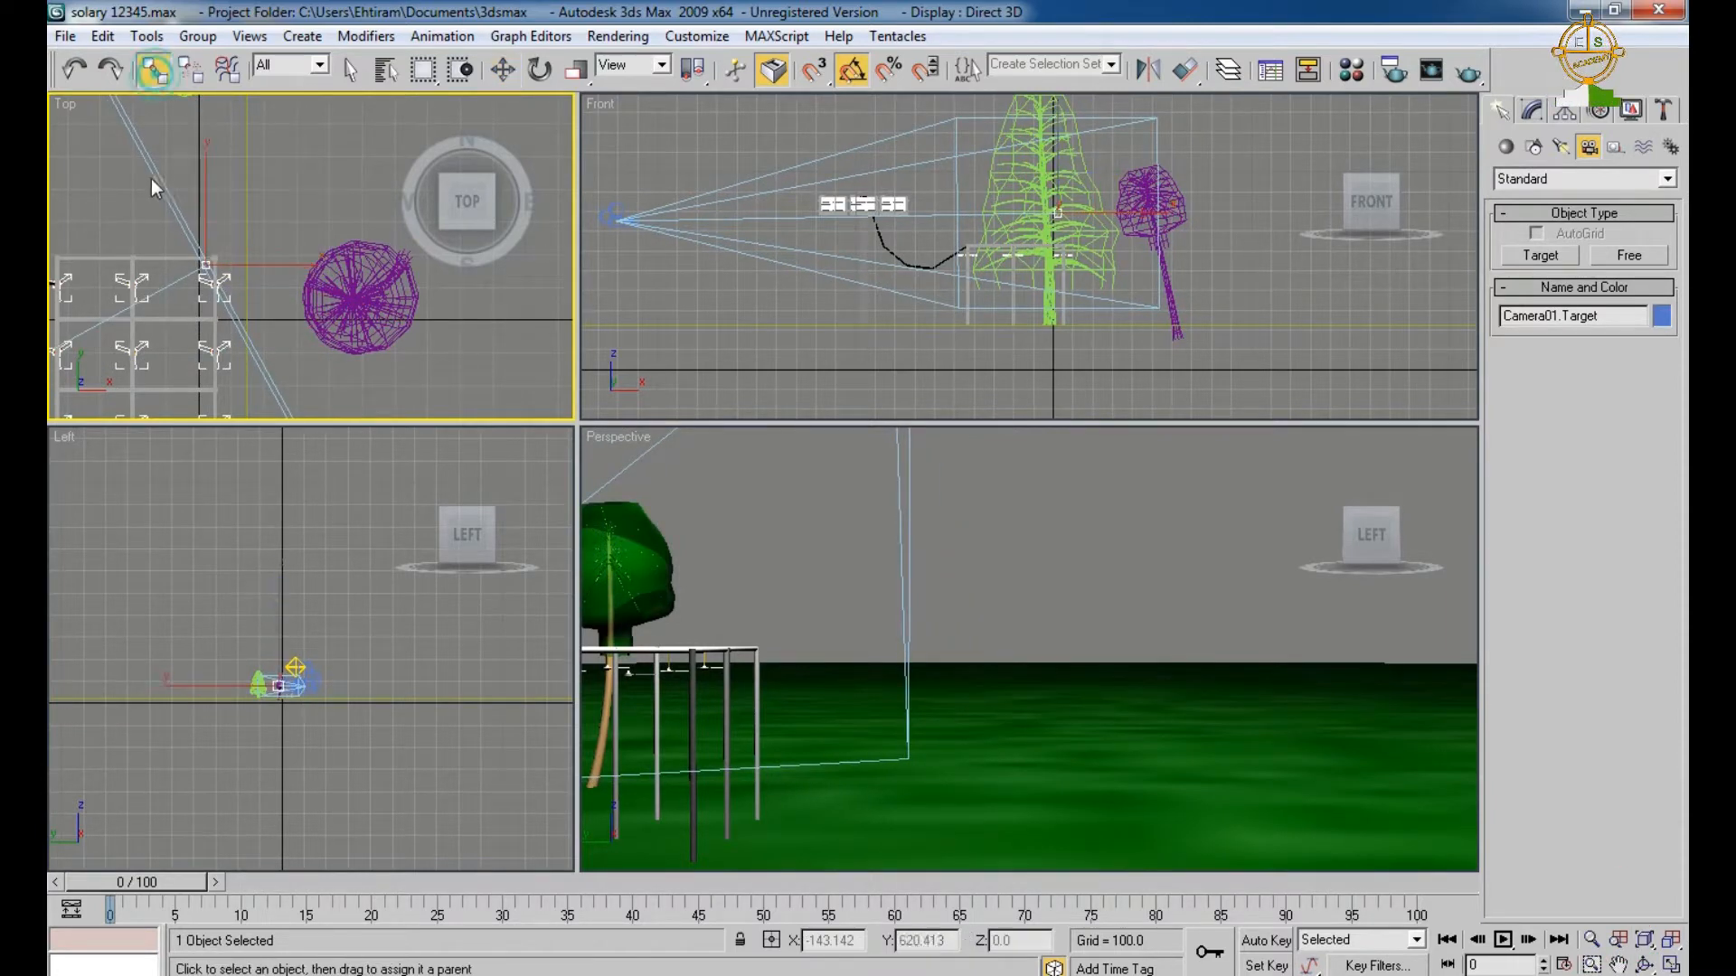
pyautogui.click(217, 258)
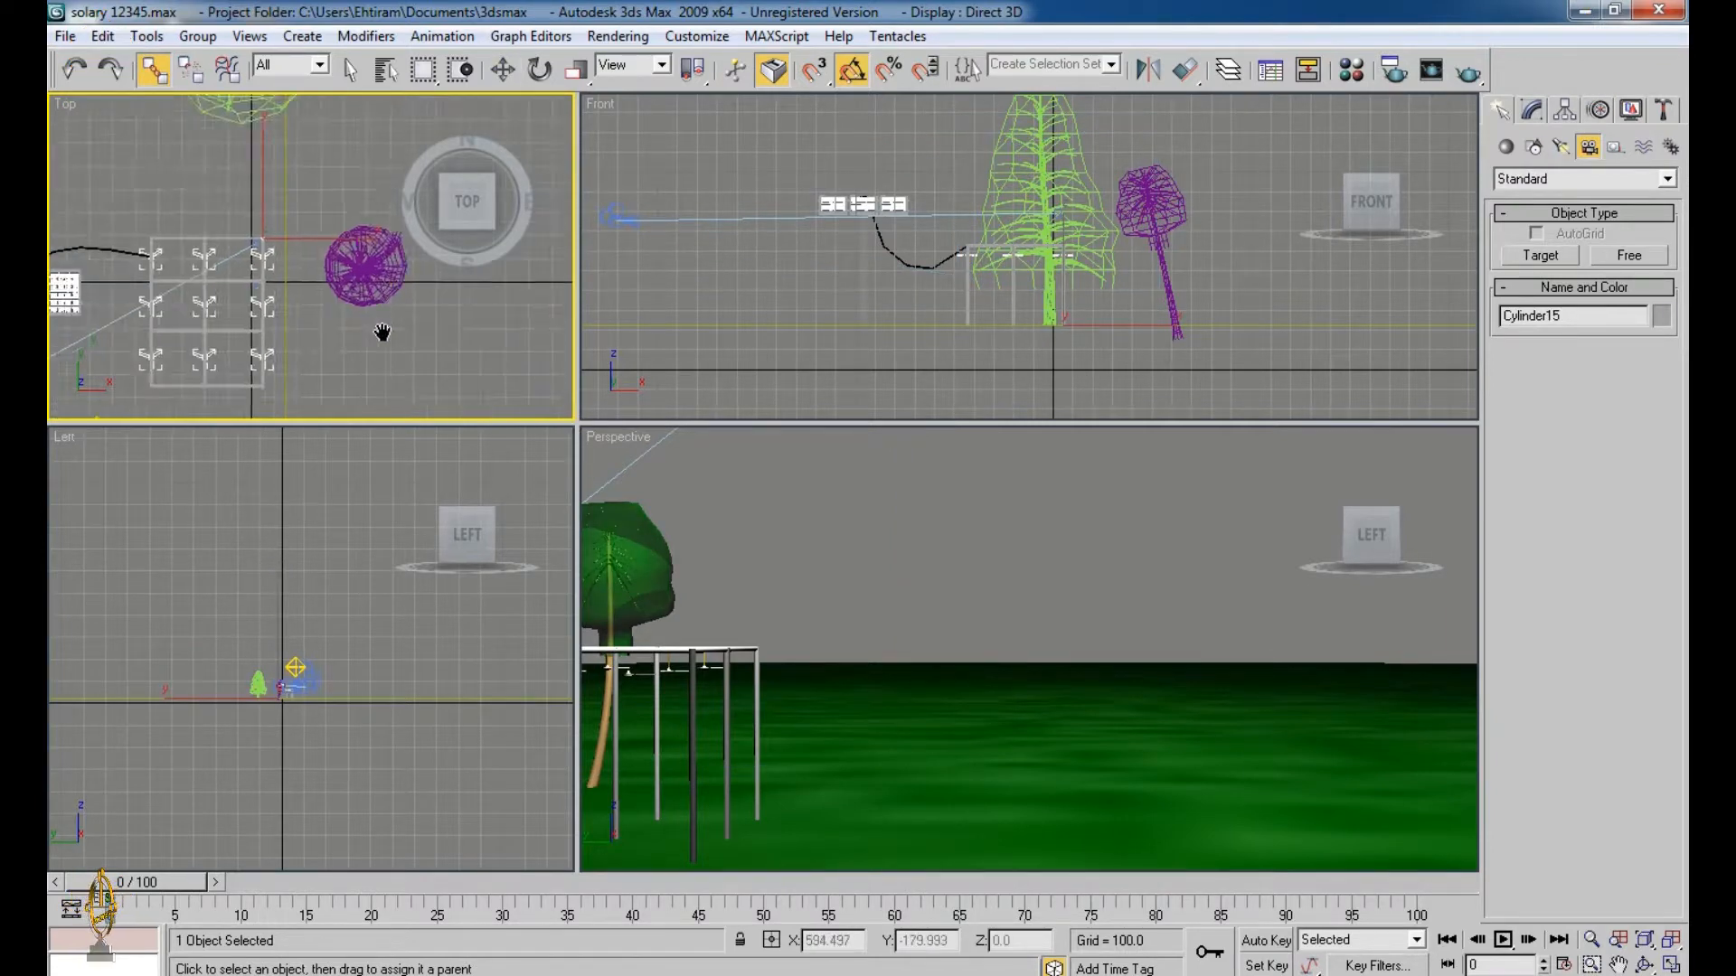
pyautogui.scroll(-6, 343, 360)
# Turn on Auto Key at frame 30, display the Camera01 view, and reposition the camera to about X -3153.1, Z 1471.8
pyautogui.click(174, 318)
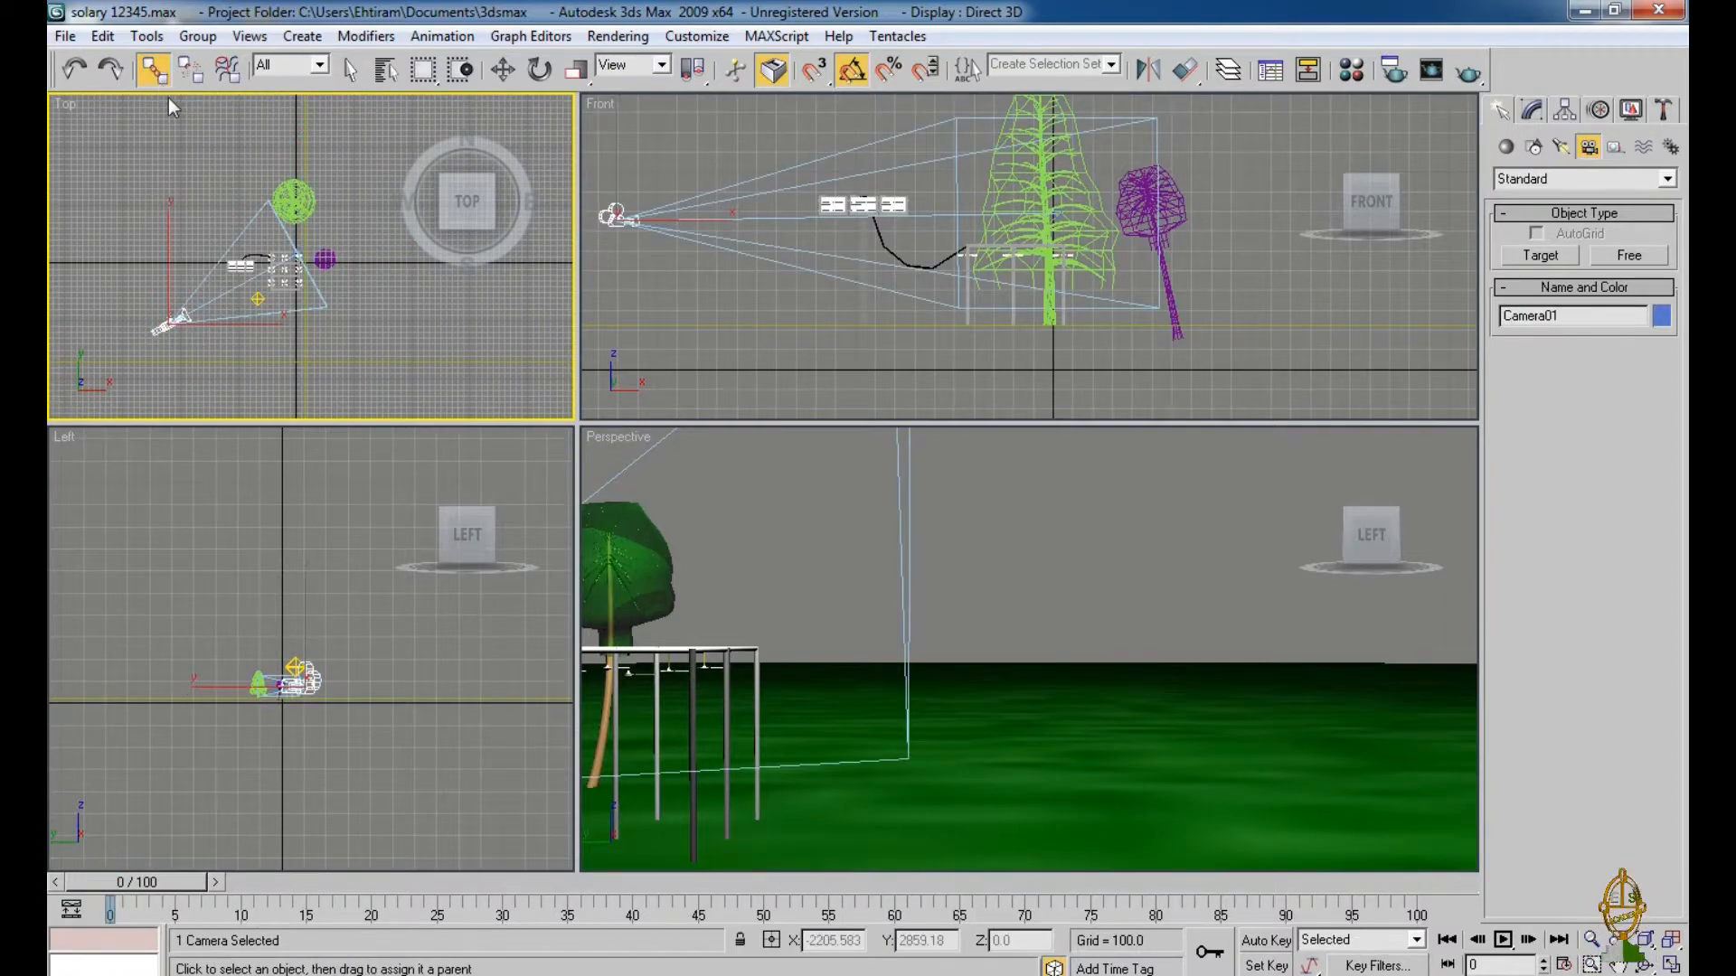
pyautogui.press('w')
pyautogui.scroll(-3, 209, 303)
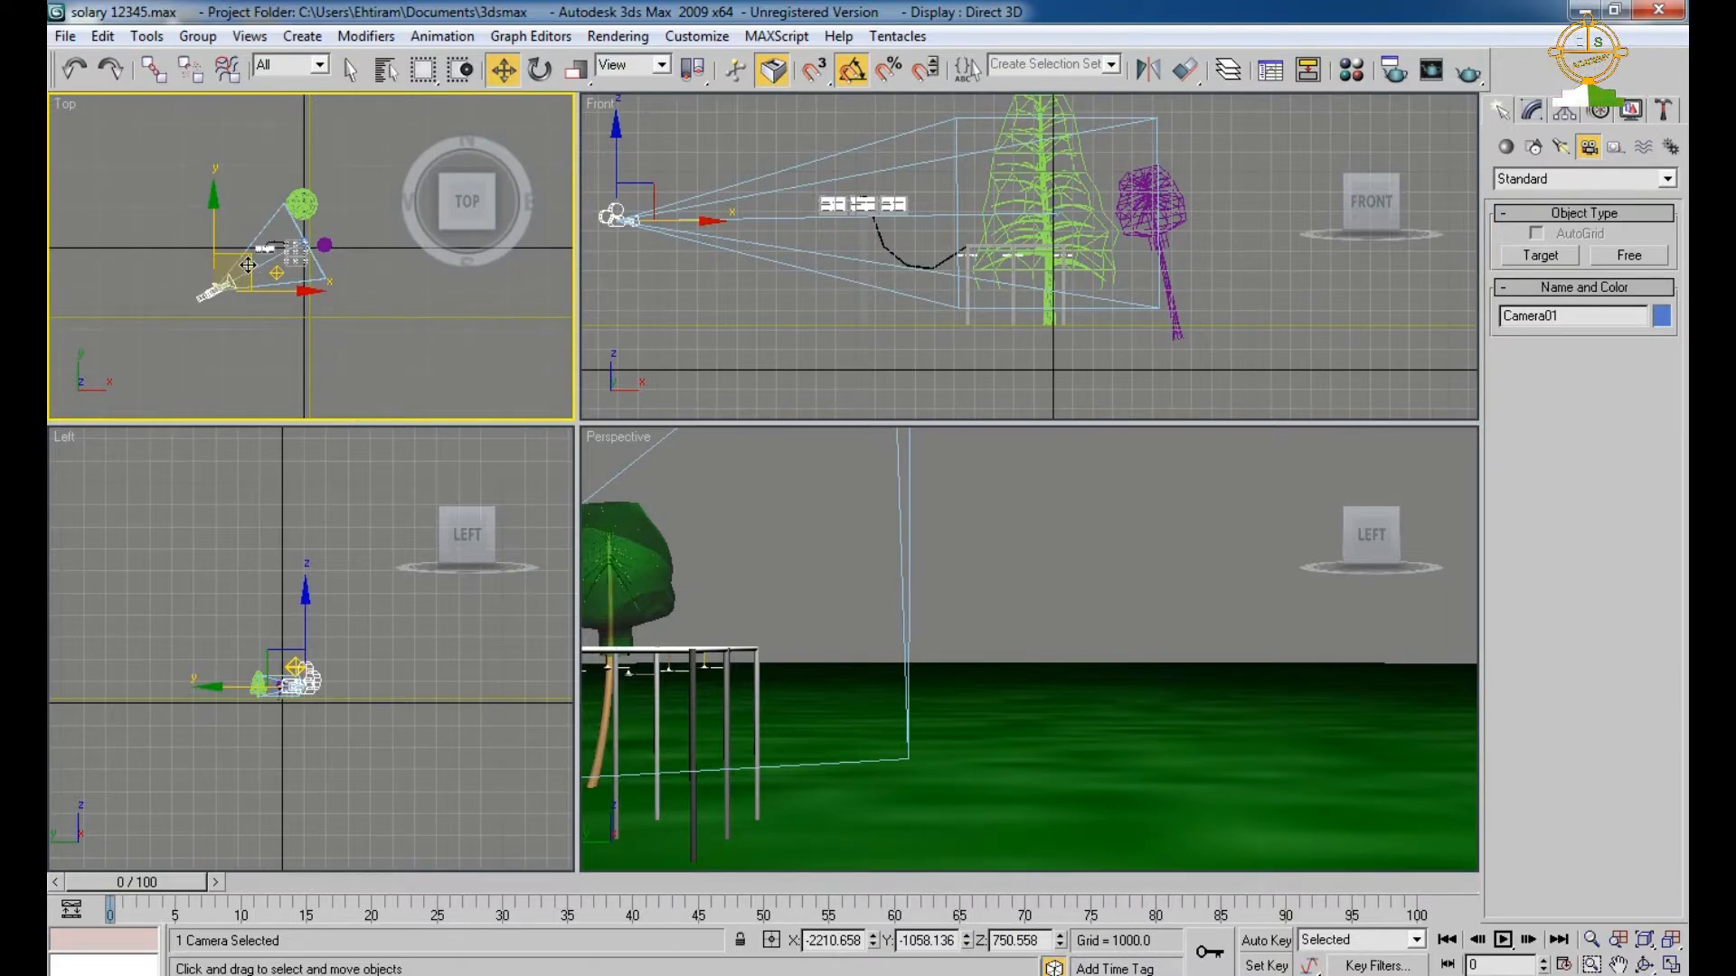
pyautogui.moveTo(173, 882); pyautogui.dragTo(538, 911)
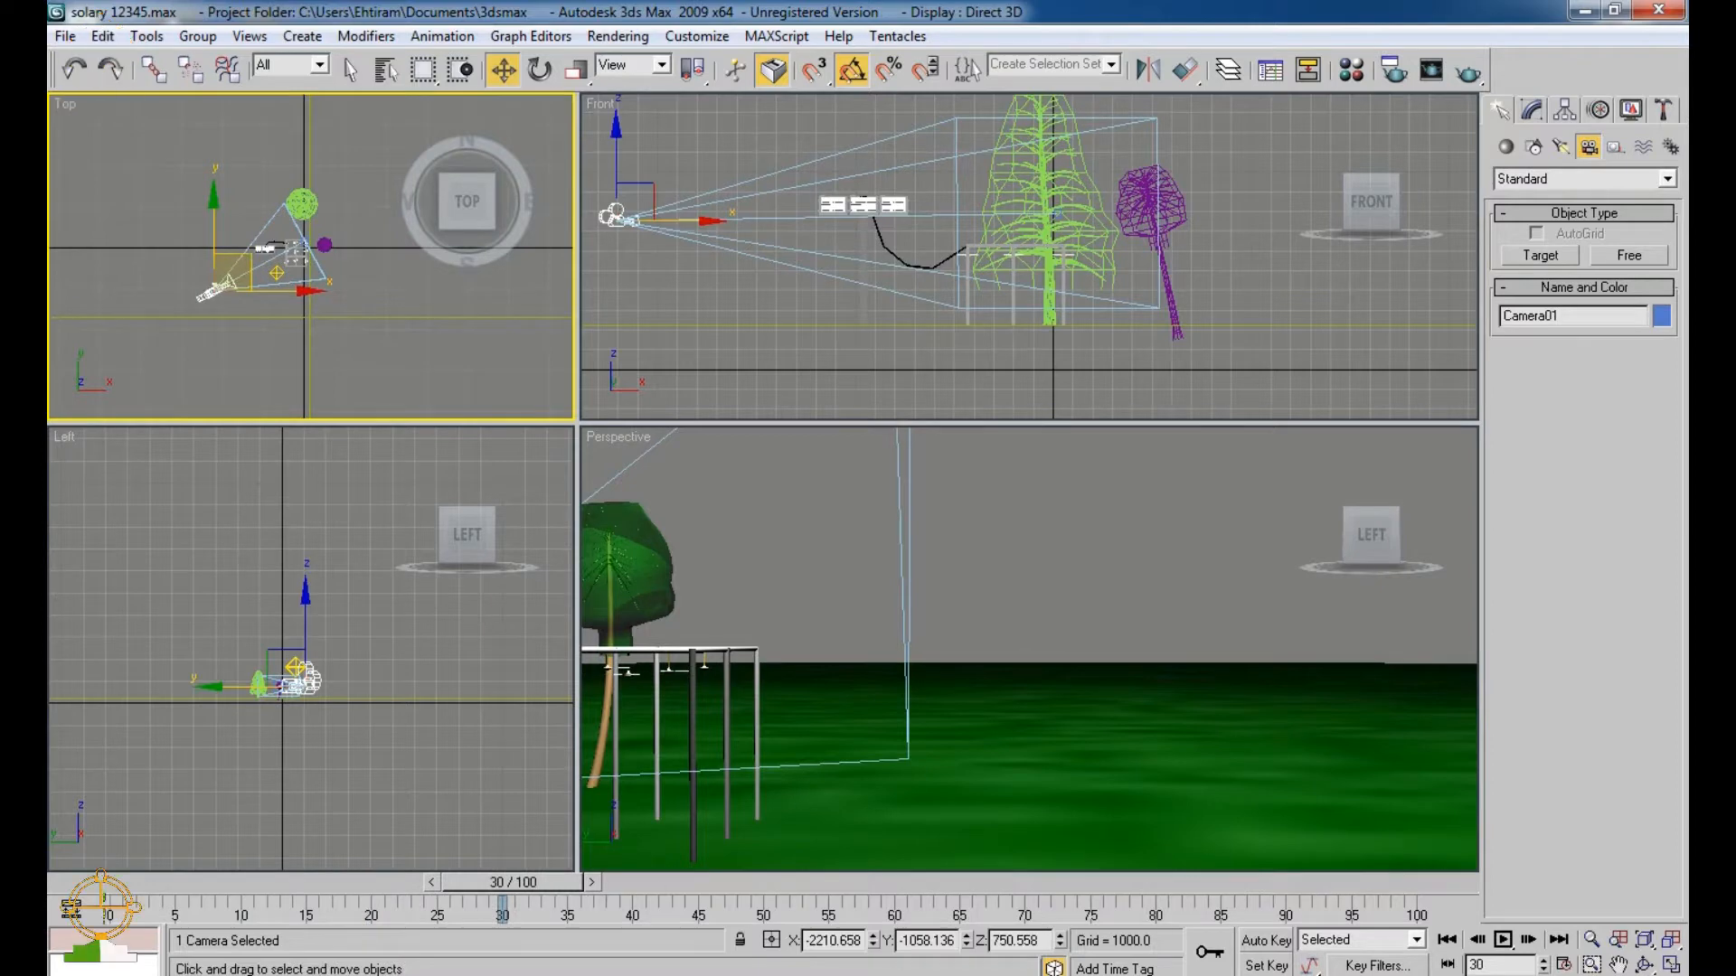
pyautogui.click(1259, 944)
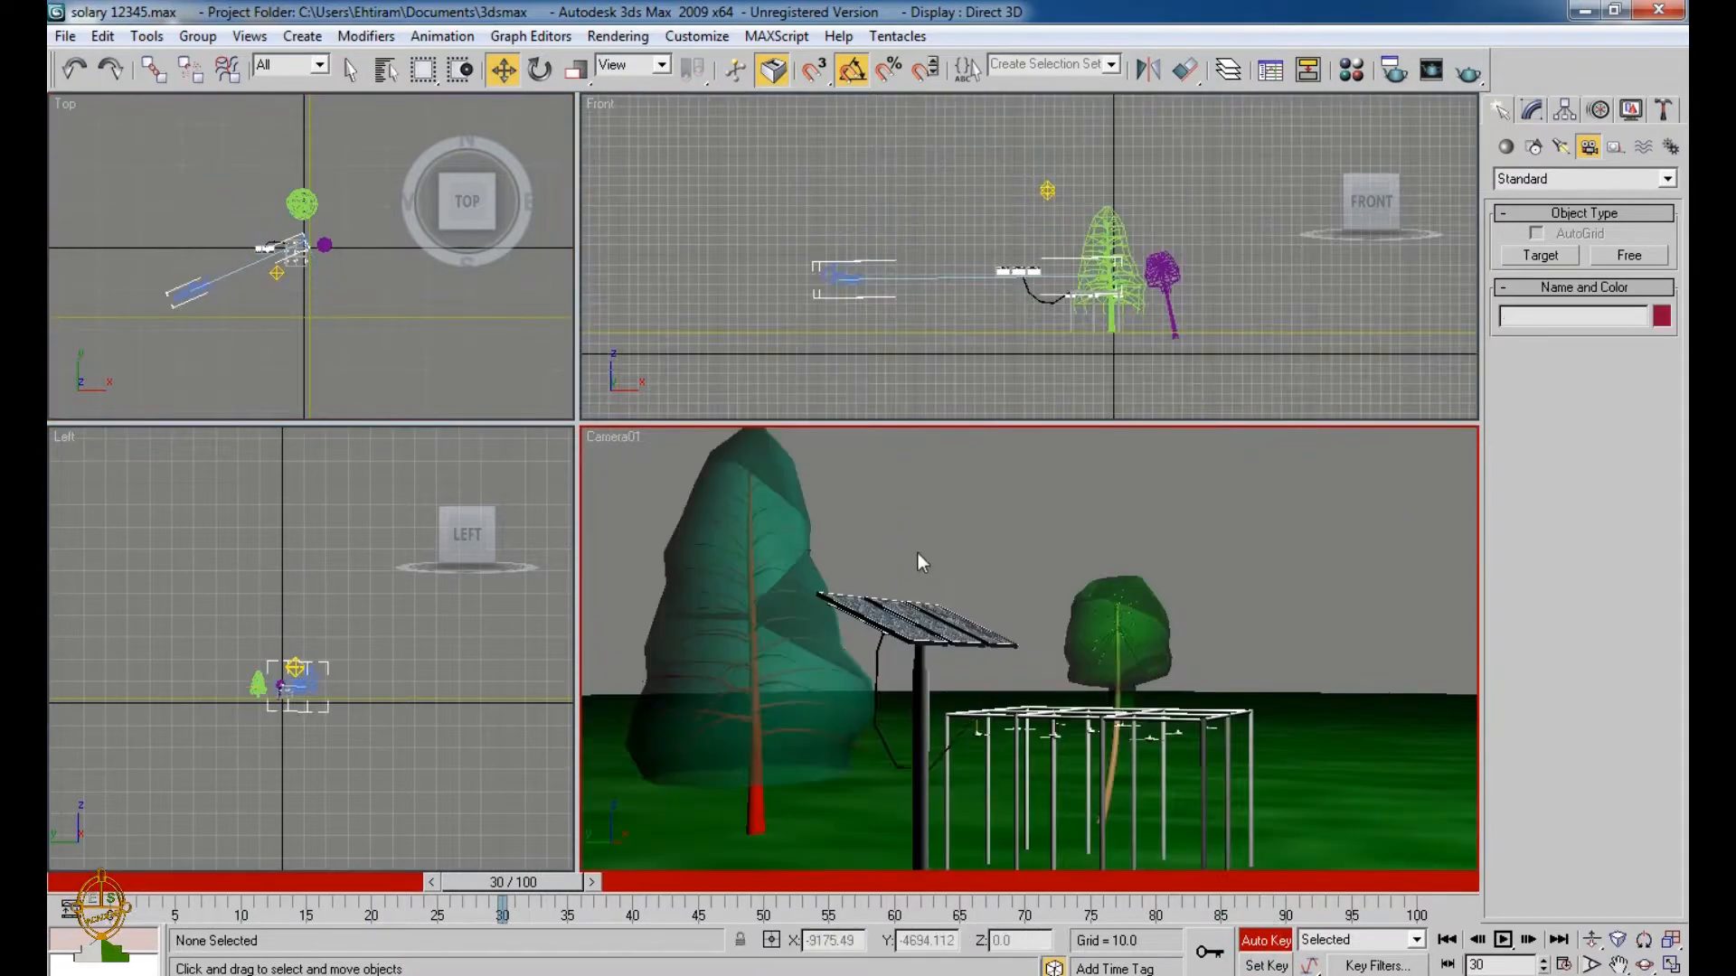
pyautogui.scroll(-2, 908, 314)
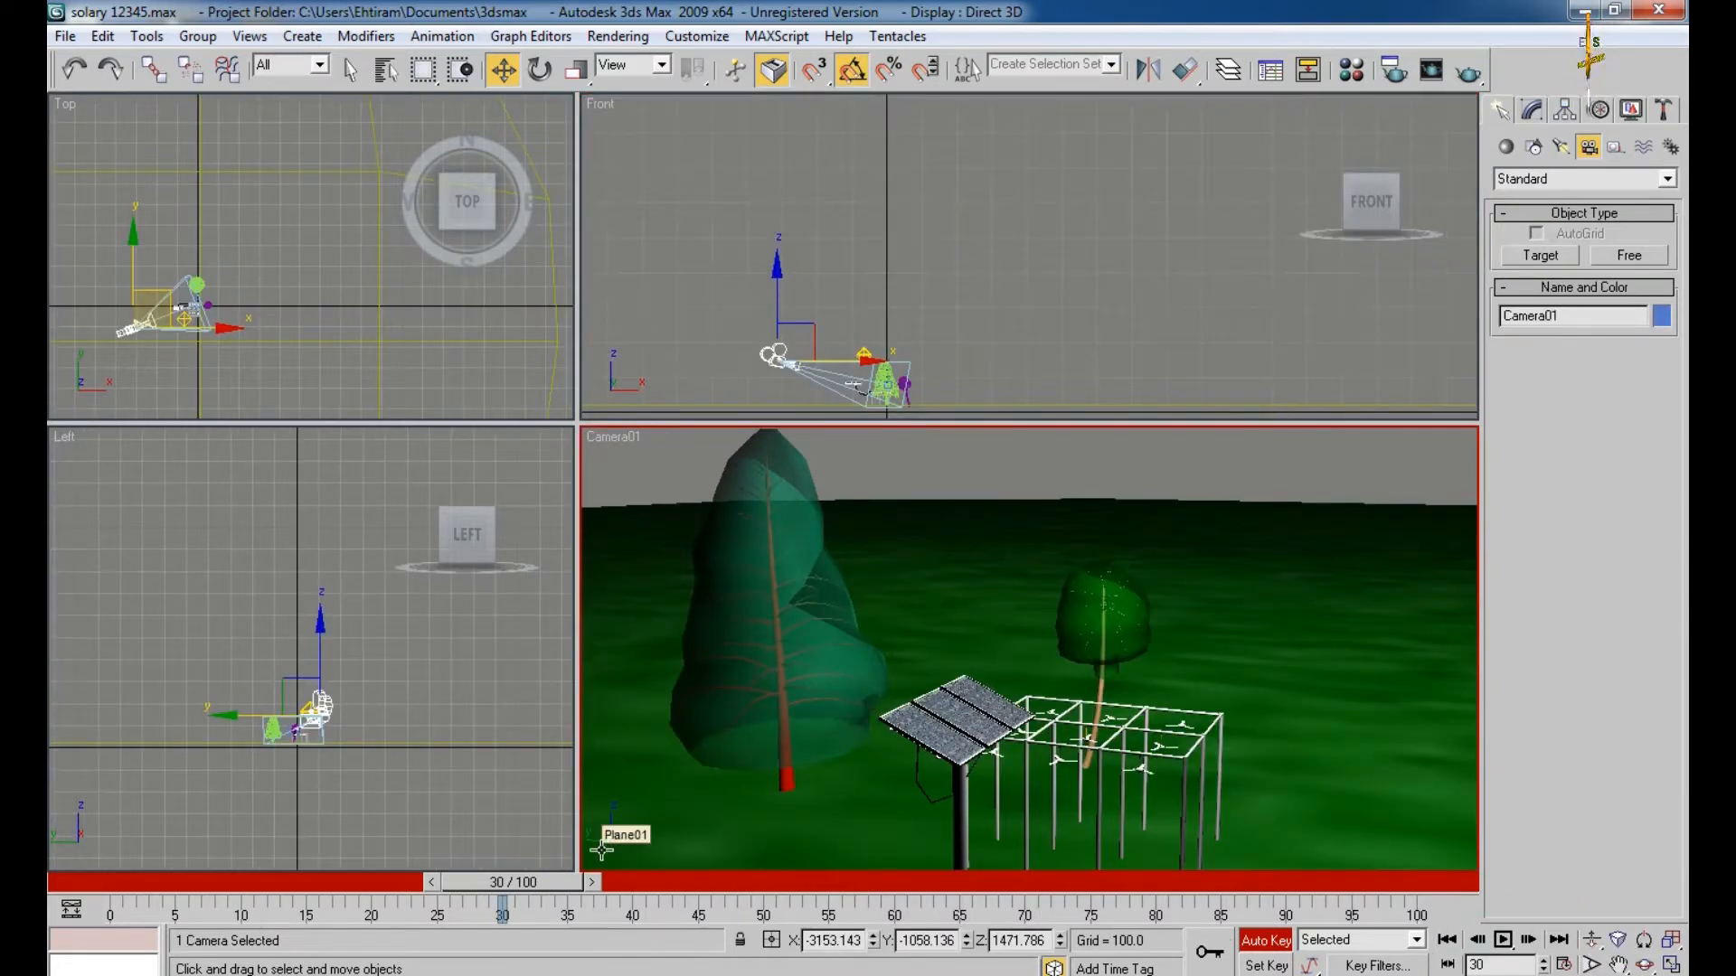
# Return to near the start of the animation and examine the camera's placement in the Top, Front and Left views
pyautogui.moveTo(536, 884); pyautogui.dragTo(197, 883)
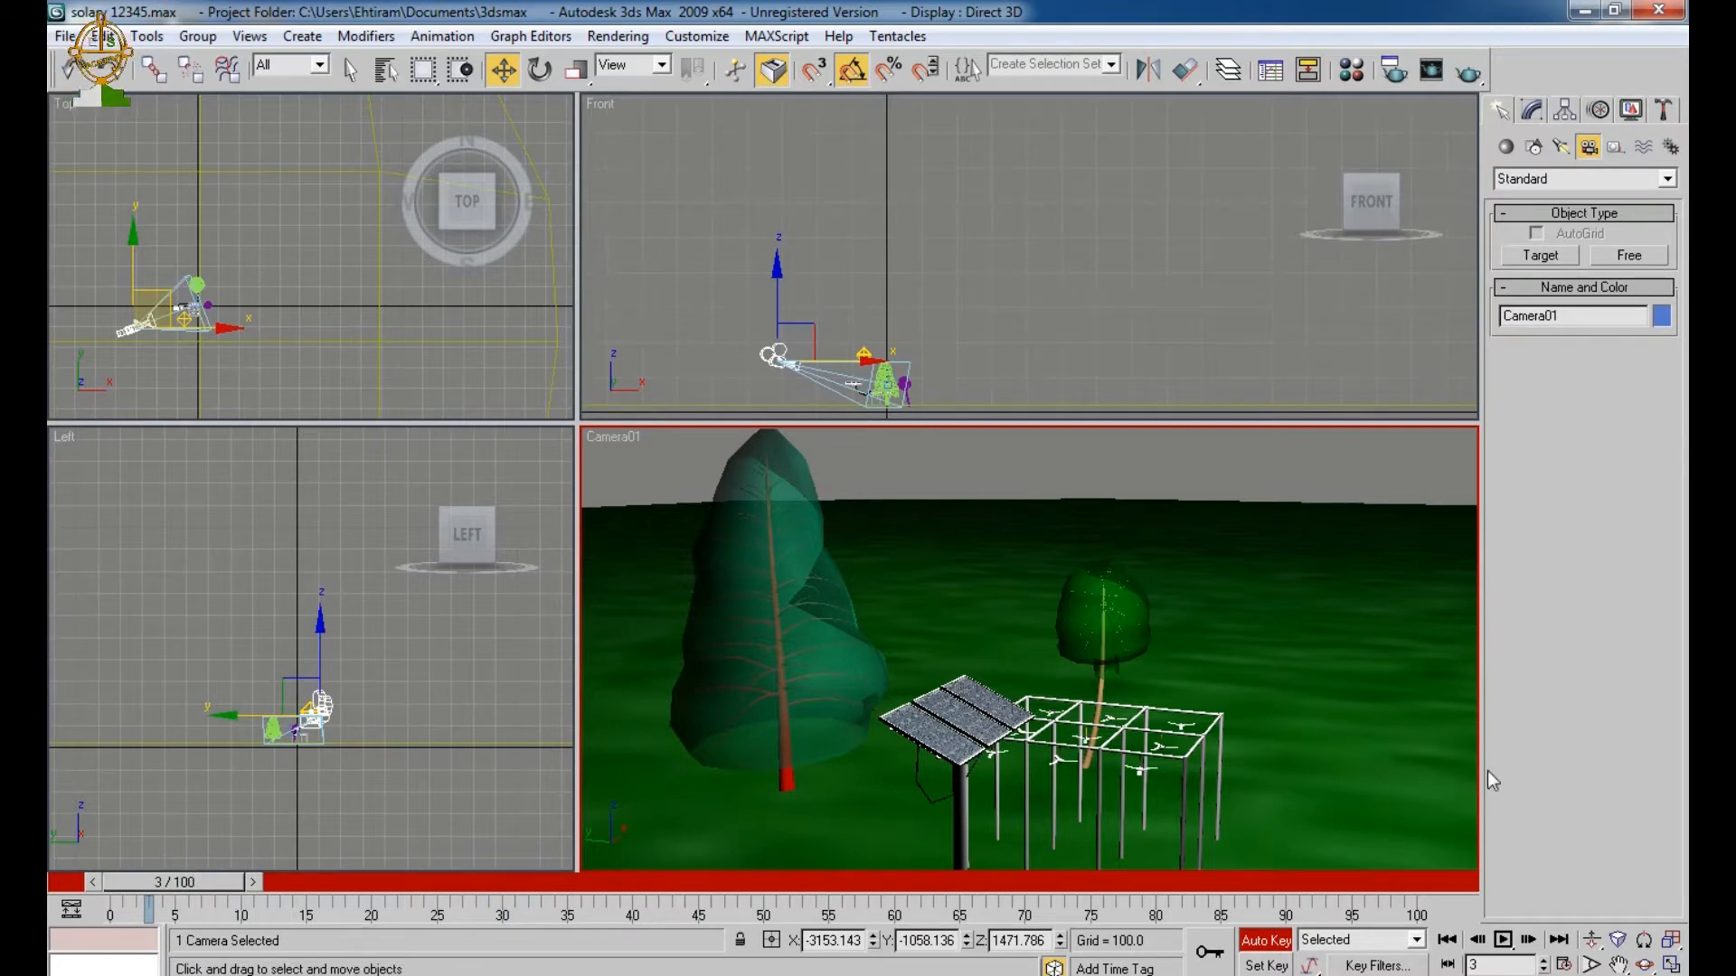
pyautogui.moveTo(290, 333); pyautogui.dragTo(416, 317, button='middle')
pyautogui.scroll(5, 308, 260)
pyautogui.scroll(3, 268, 336)
pyautogui.scroll(1, 355, 311)
pyautogui.scroll(-1, 356, 311)
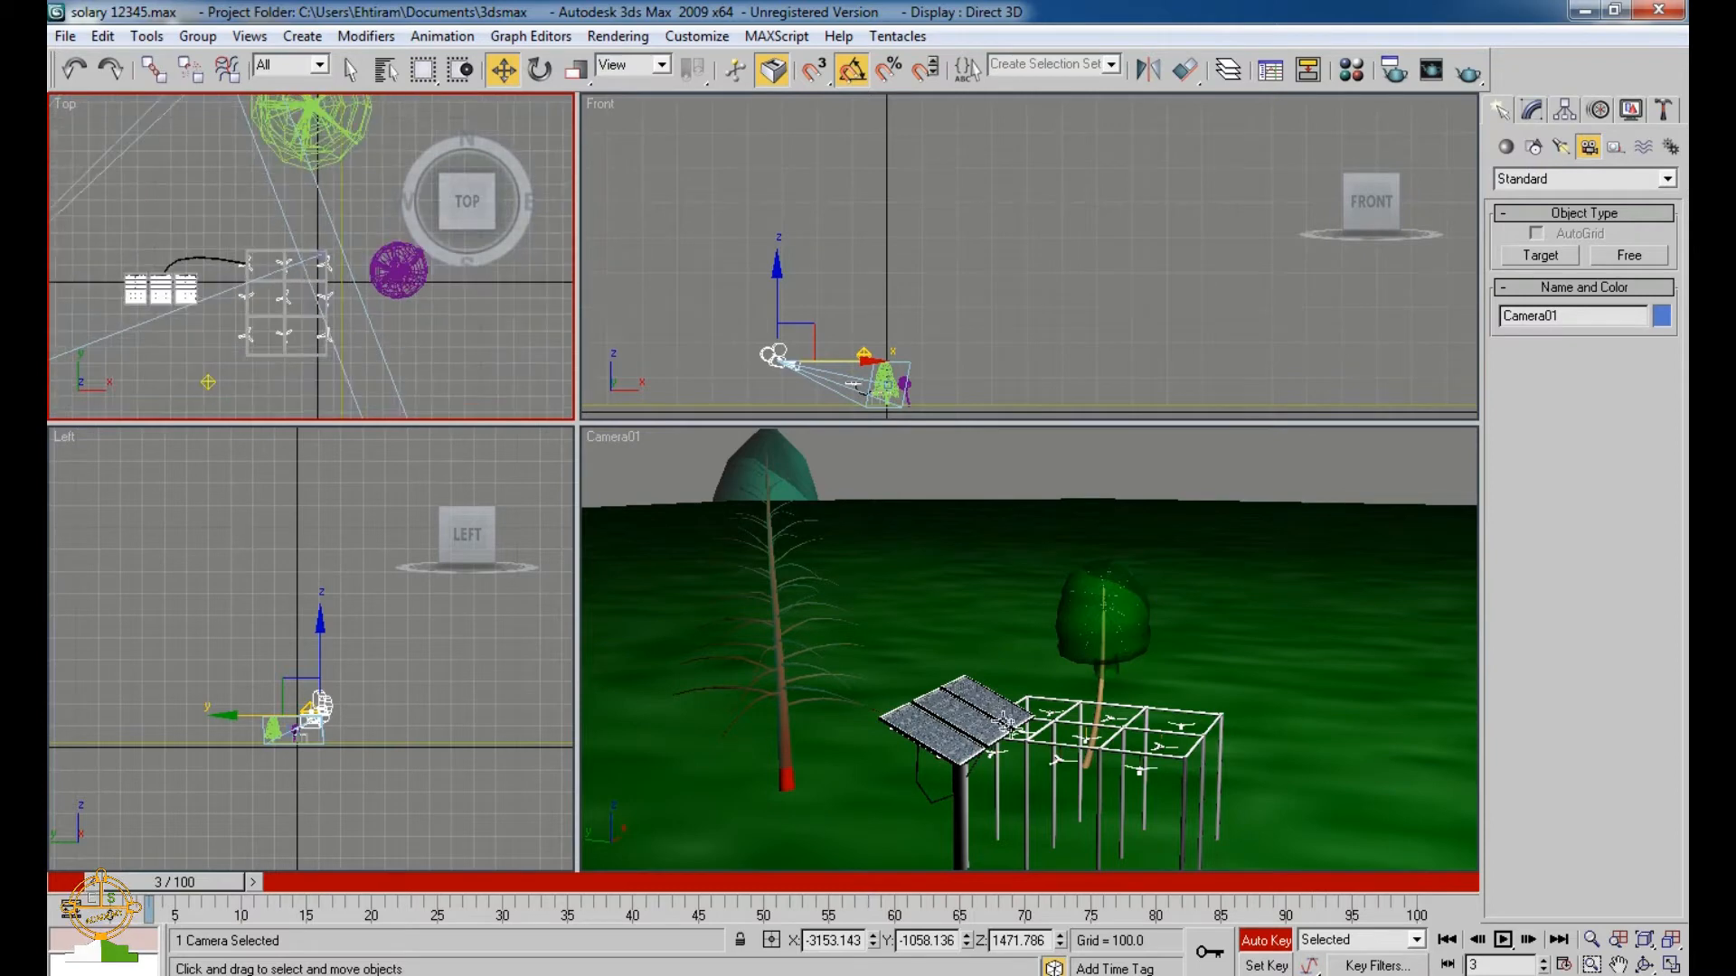
pyautogui.moveTo(794, 361); pyautogui.dragTo(792, 338, button='middle')
pyautogui.scroll(-2, 788, 344)
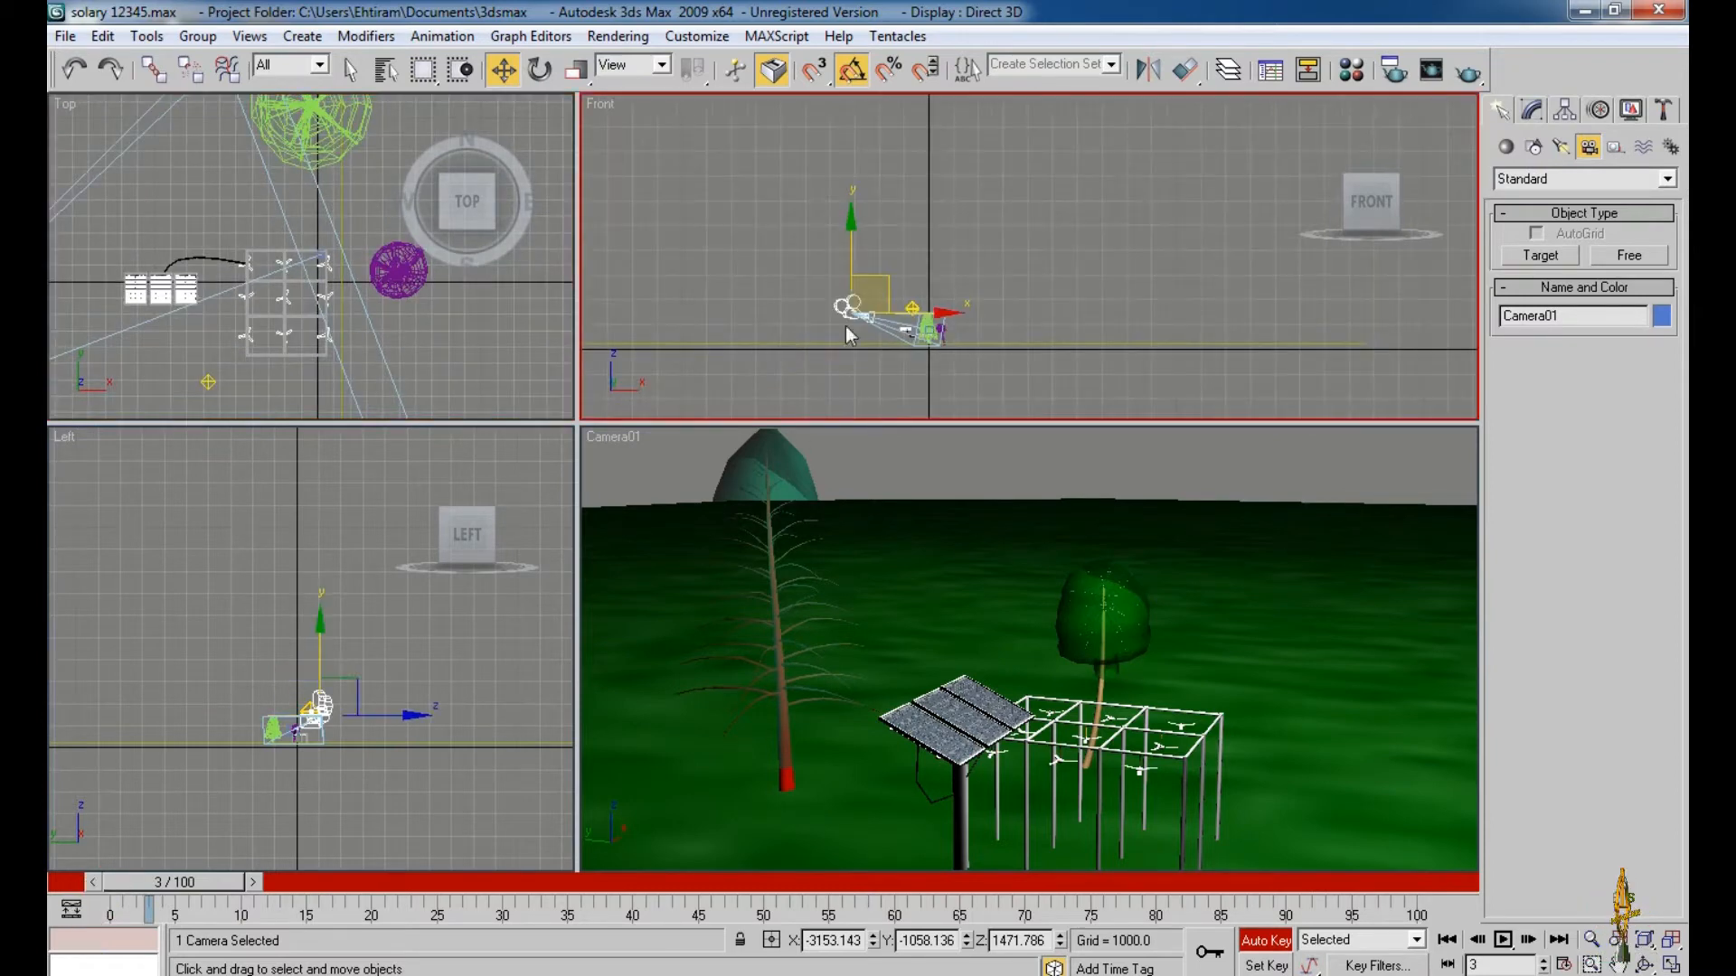
pyautogui.scroll(-4, 441, 354)
pyautogui.moveTo(312, 366); pyautogui.dragTo(375, 329, button='middle')
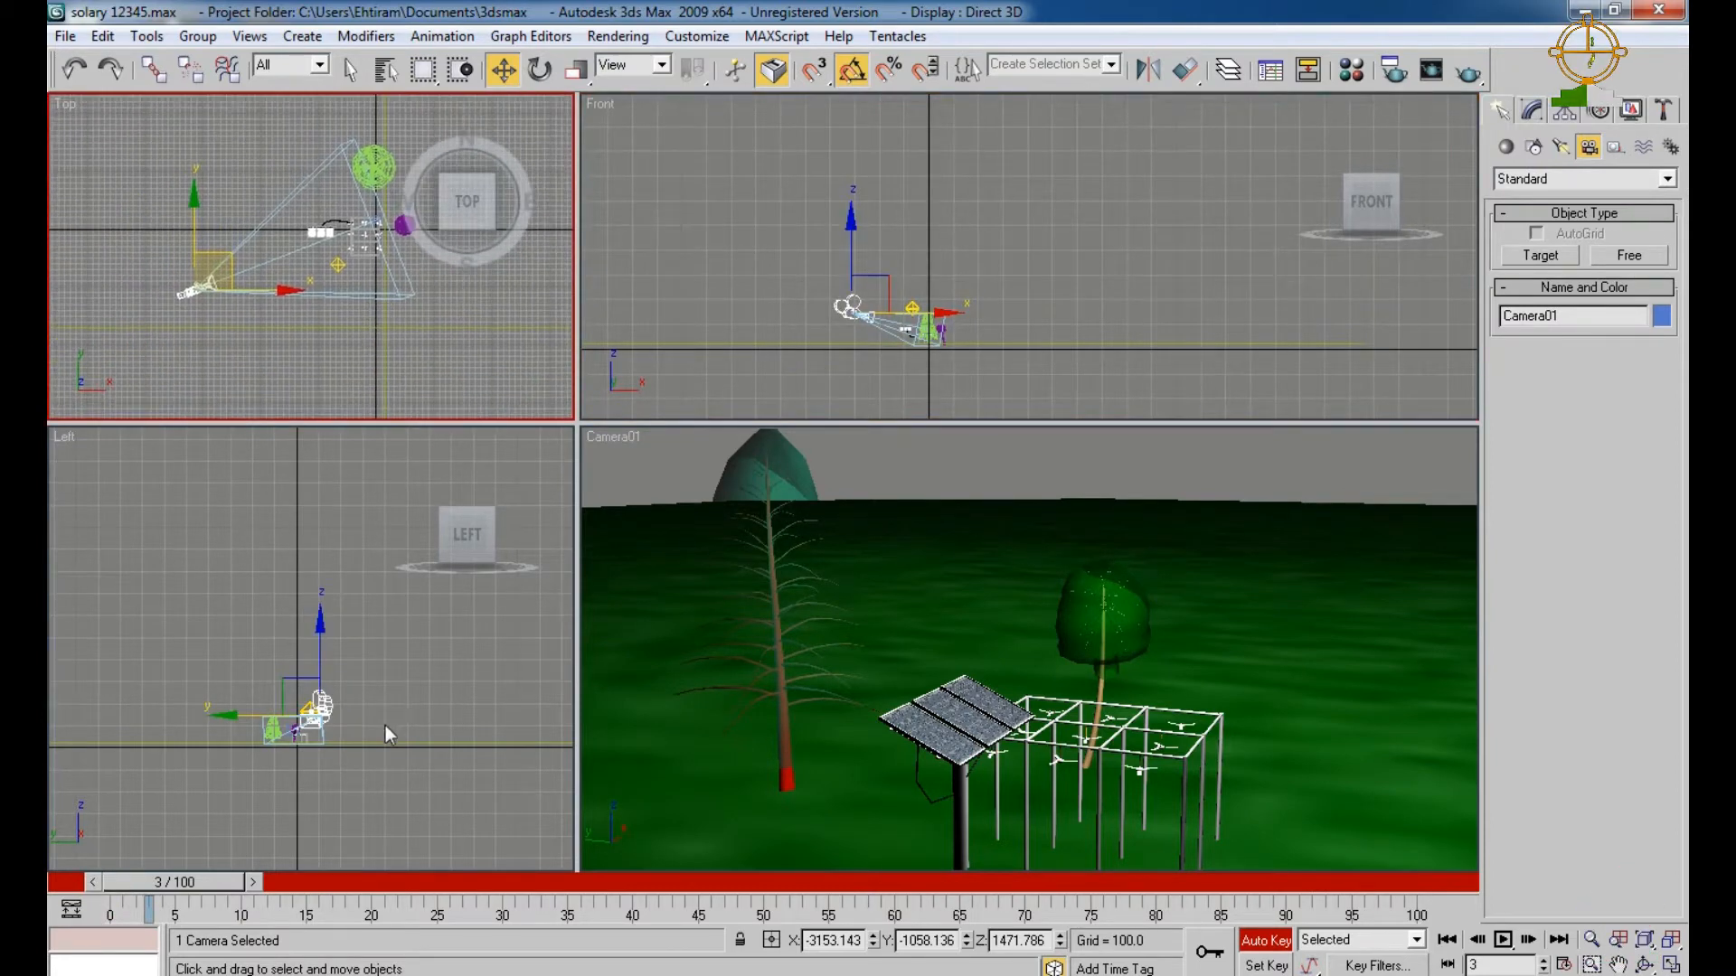
pyautogui.moveTo(377, 713); pyautogui.dragTo(338, 639, button='middle')
pyautogui.scroll(6, 388, 679)
# At frame 40, animate the camera around to the front of the solar panels at about X -1412.8, Y -3164.5
pyautogui.moveTo(253, 883); pyautogui.dragTo(665, 915)
pyautogui.press('w')
pyautogui.scroll(-4, 367, 624)
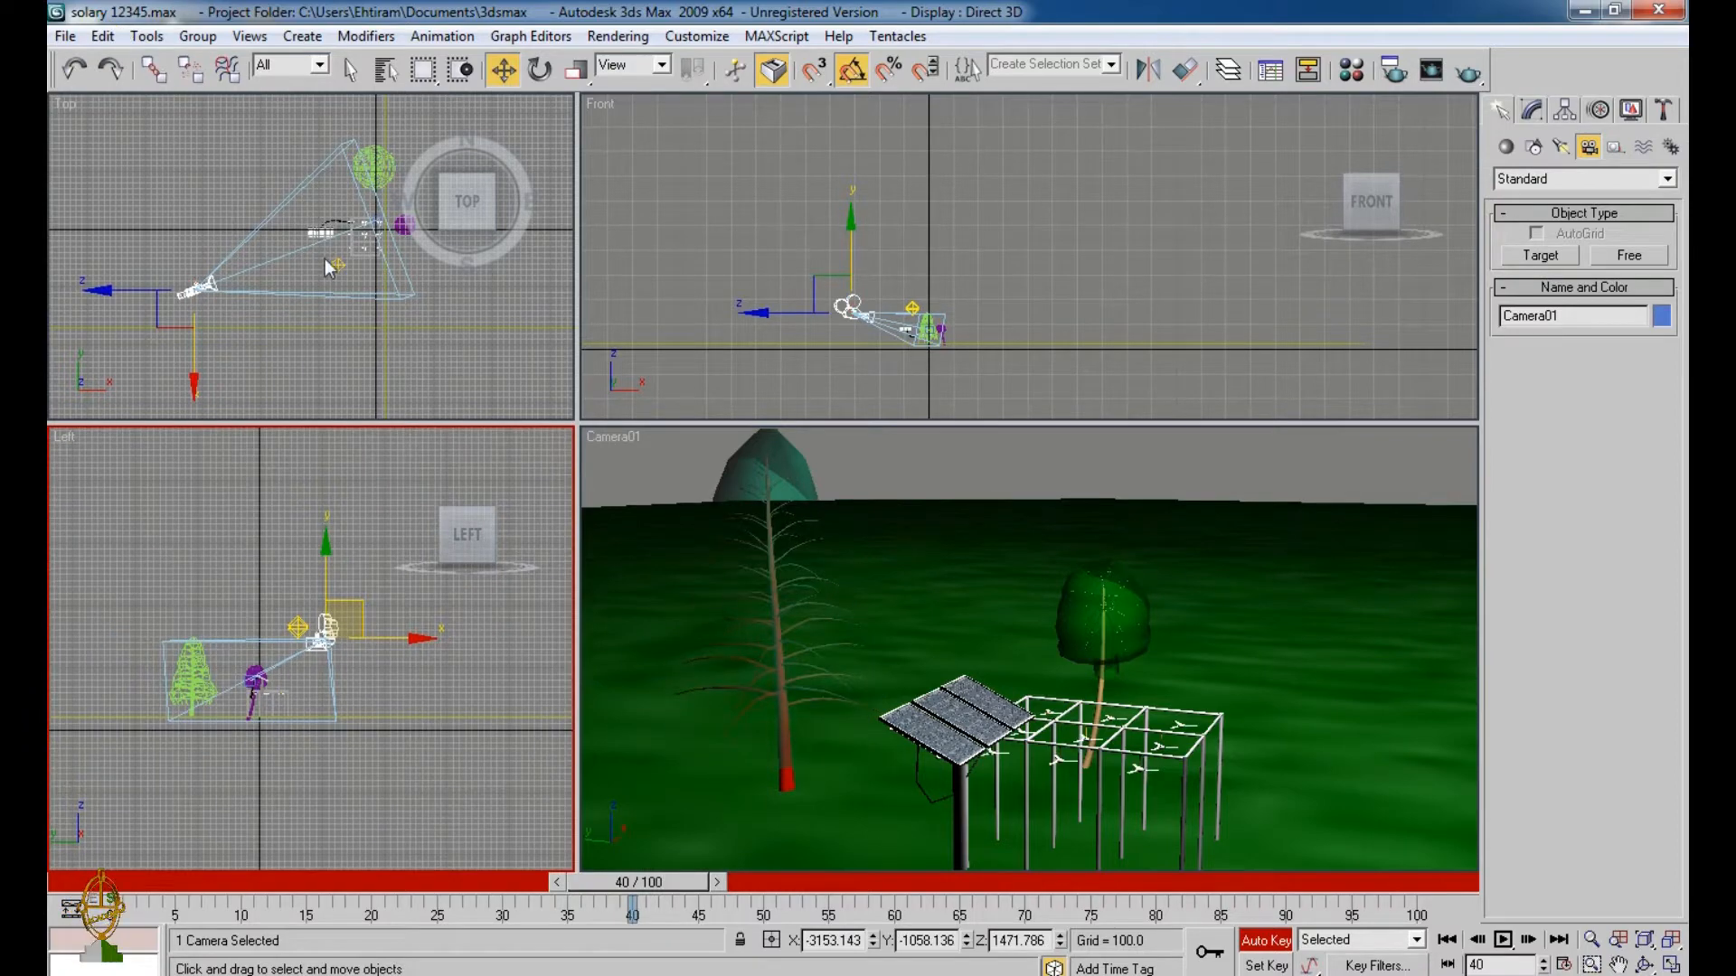
pyautogui.moveTo(312, 279); pyautogui.dragTo(309, 296, button='middle')
pyautogui.moveTo(241, 280); pyautogui.dragTo(328, 404)
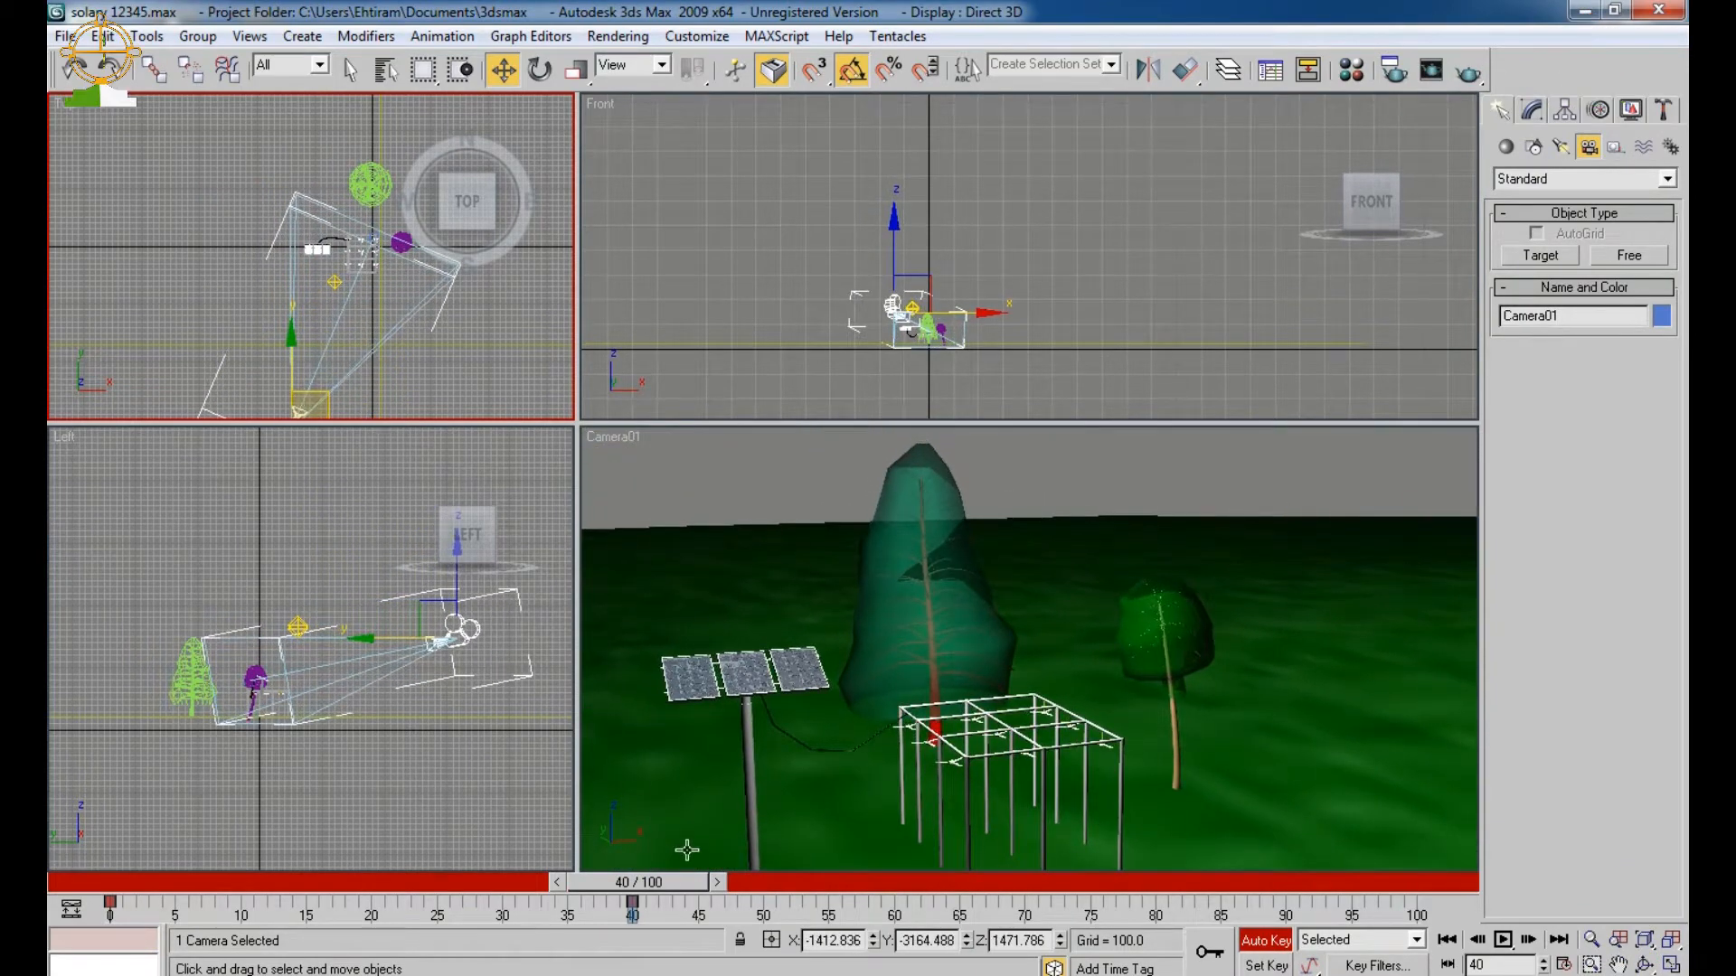
# At frame 70, raise the camera in the Left view to about Z 4013.4
pyautogui.moveTo(680, 887); pyautogui.dragTo(1055, 924)
pyautogui.press('w')
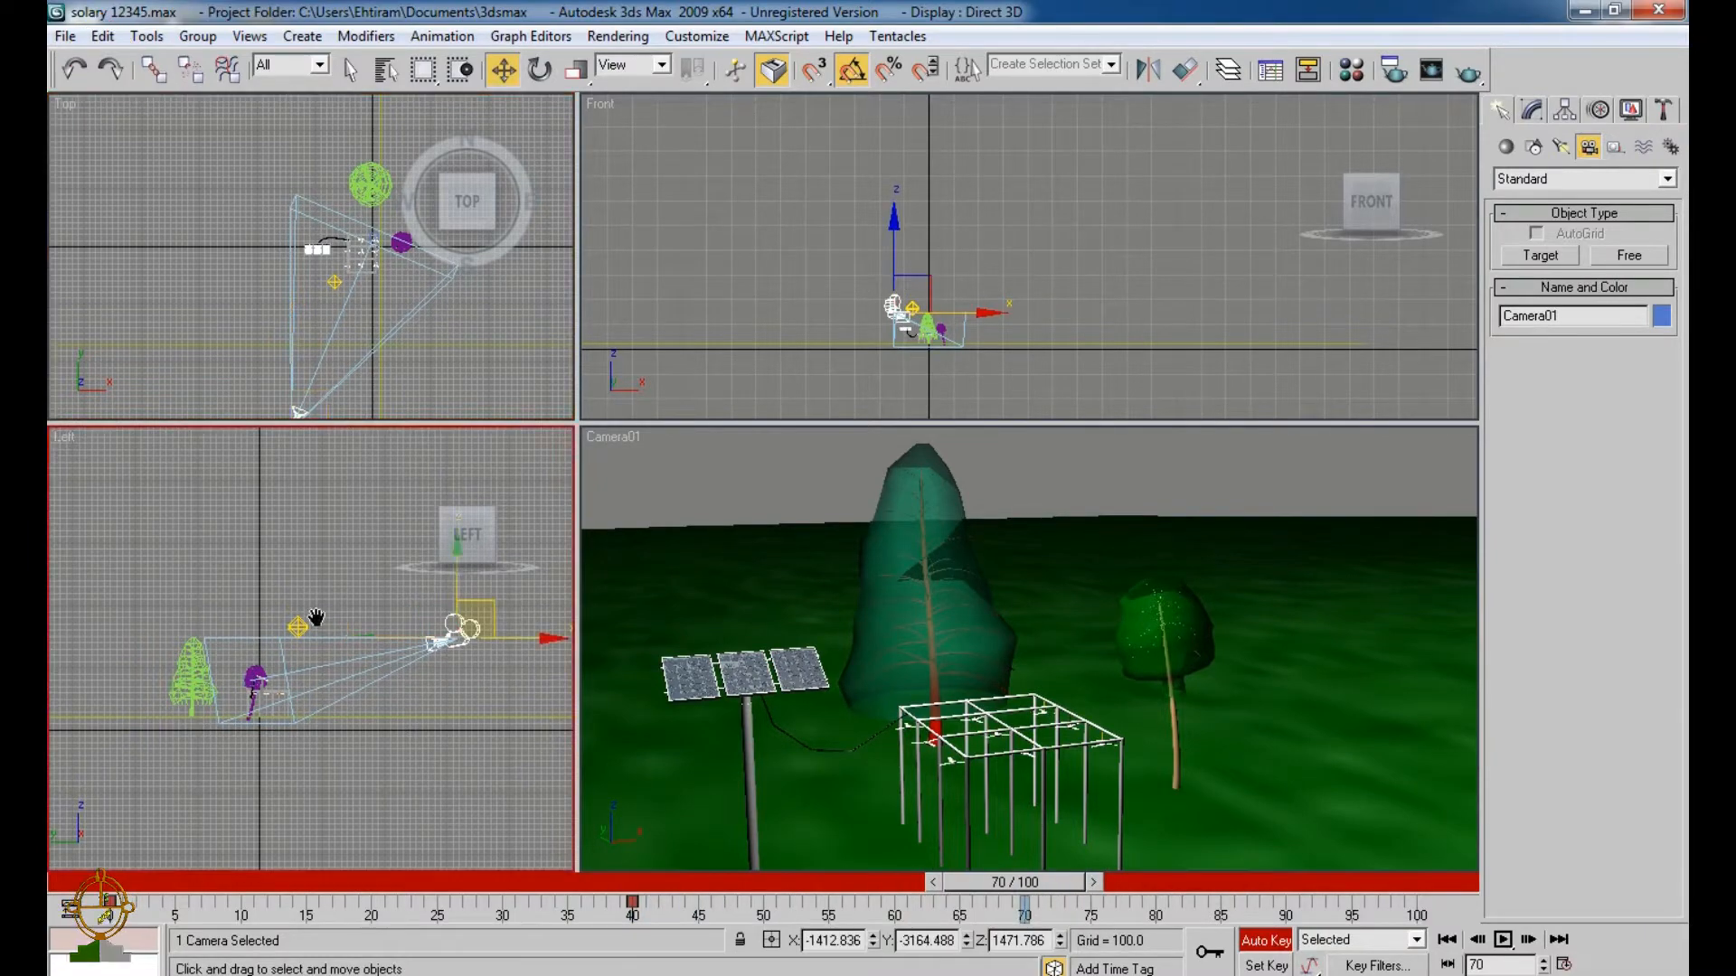
pyautogui.click(463, 630)
pyautogui.moveTo(457, 600); pyautogui.dragTo(512, 440)
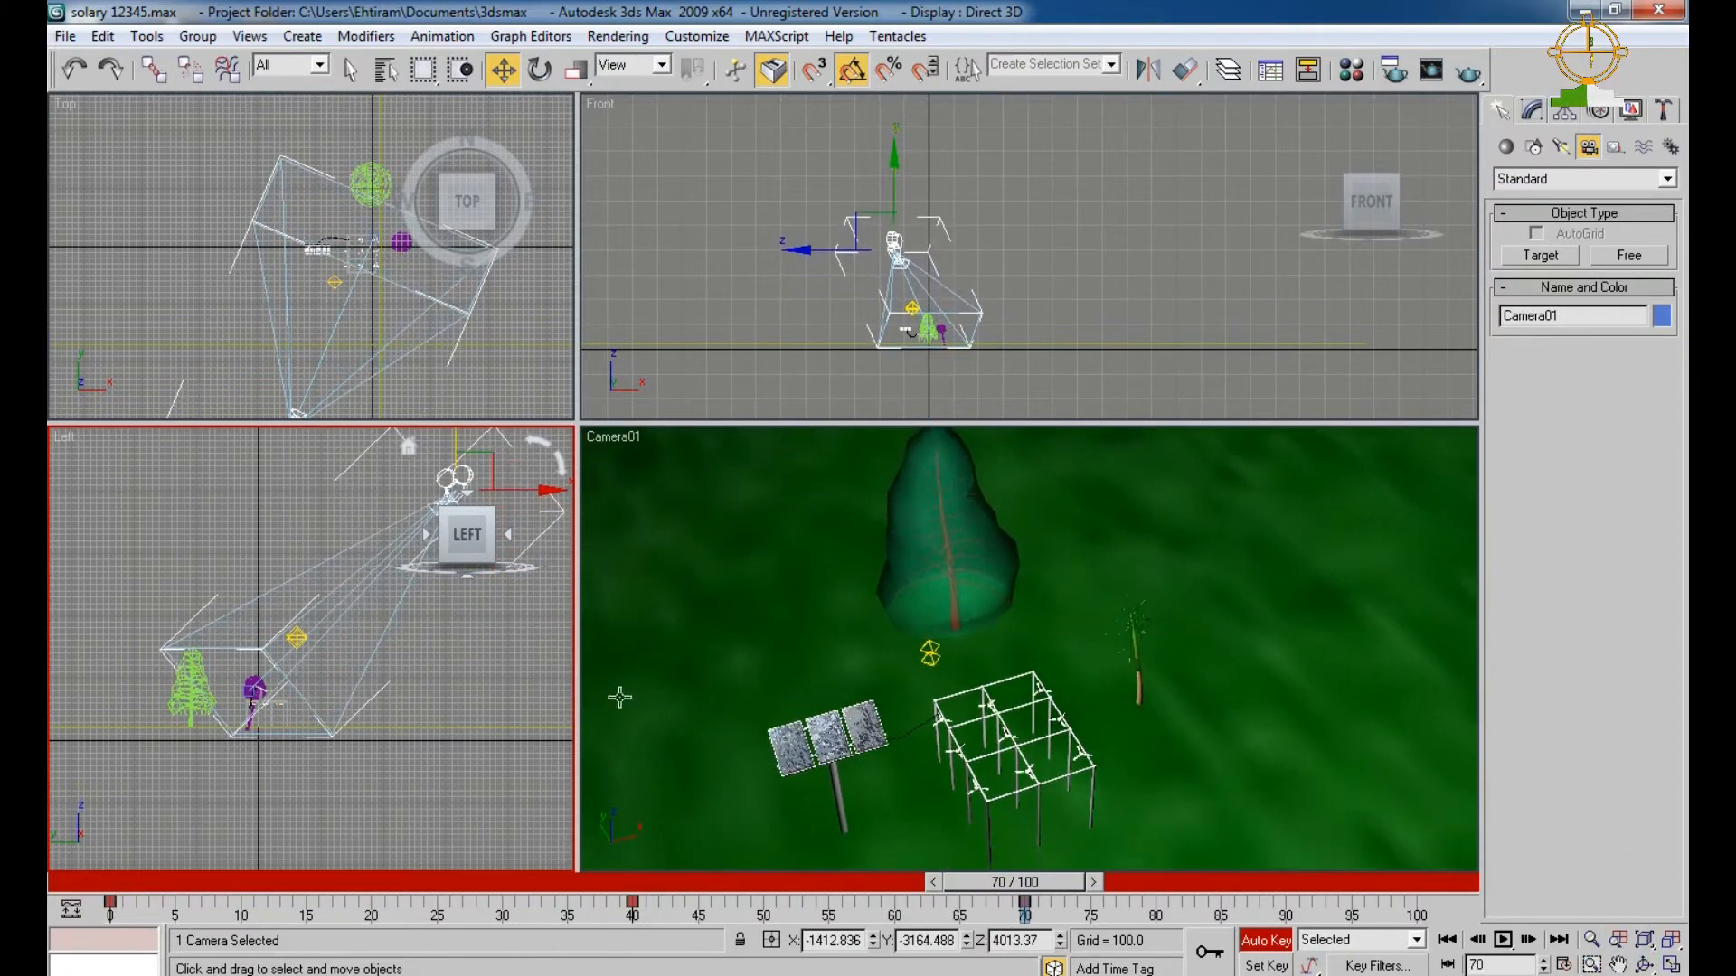
# At frame 97, lower the camera and bring it closer to the scene in the Left view
pyautogui.moveTo(966, 891); pyautogui.dragTo(1353, 885)
pyautogui.moveTo(483, 742); pyautogui.dragTo(450, 778, button='middle')
pyautogui.scroll(-2, 449, 779)
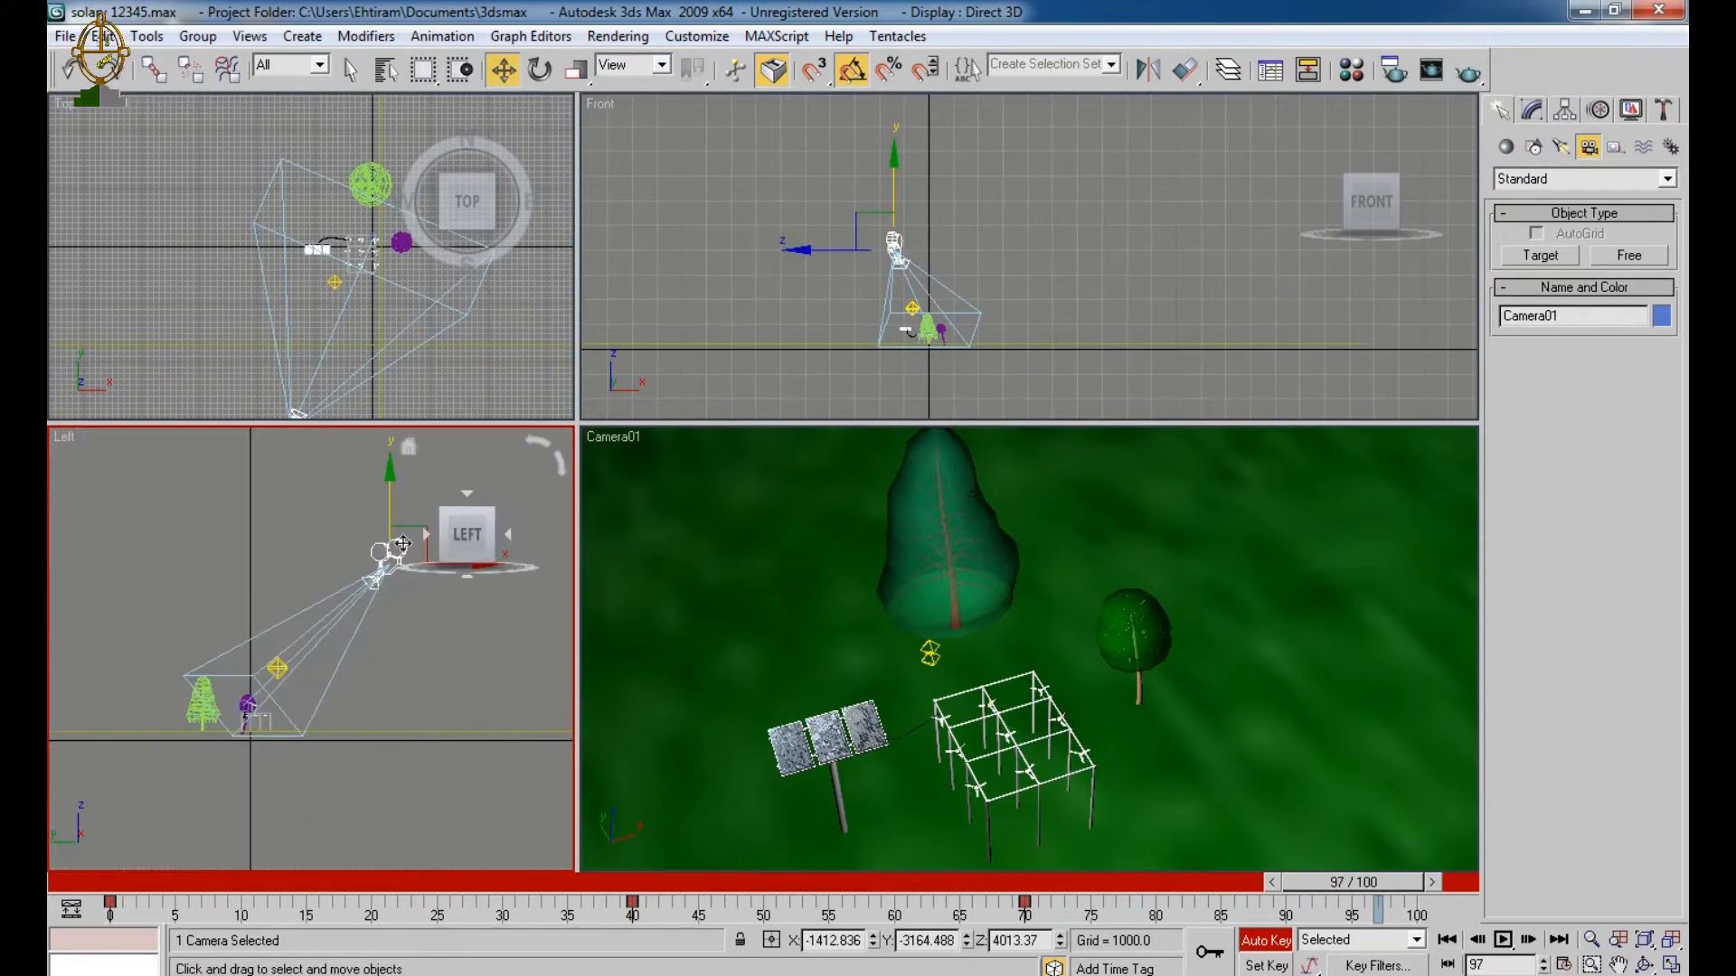
pyautogui.moveTo(351, 545); pyautogui.dragTo(287, 555, button='middle')
pyautogui.moveTo(361, 538); pyautogui.dragTo(321, 651)
# Return to frame 0 and play back the camera animation
pyautogui.moveTo(1322, 890); pyautogui.dragTo(102, 884)
pyautogui.press('w')
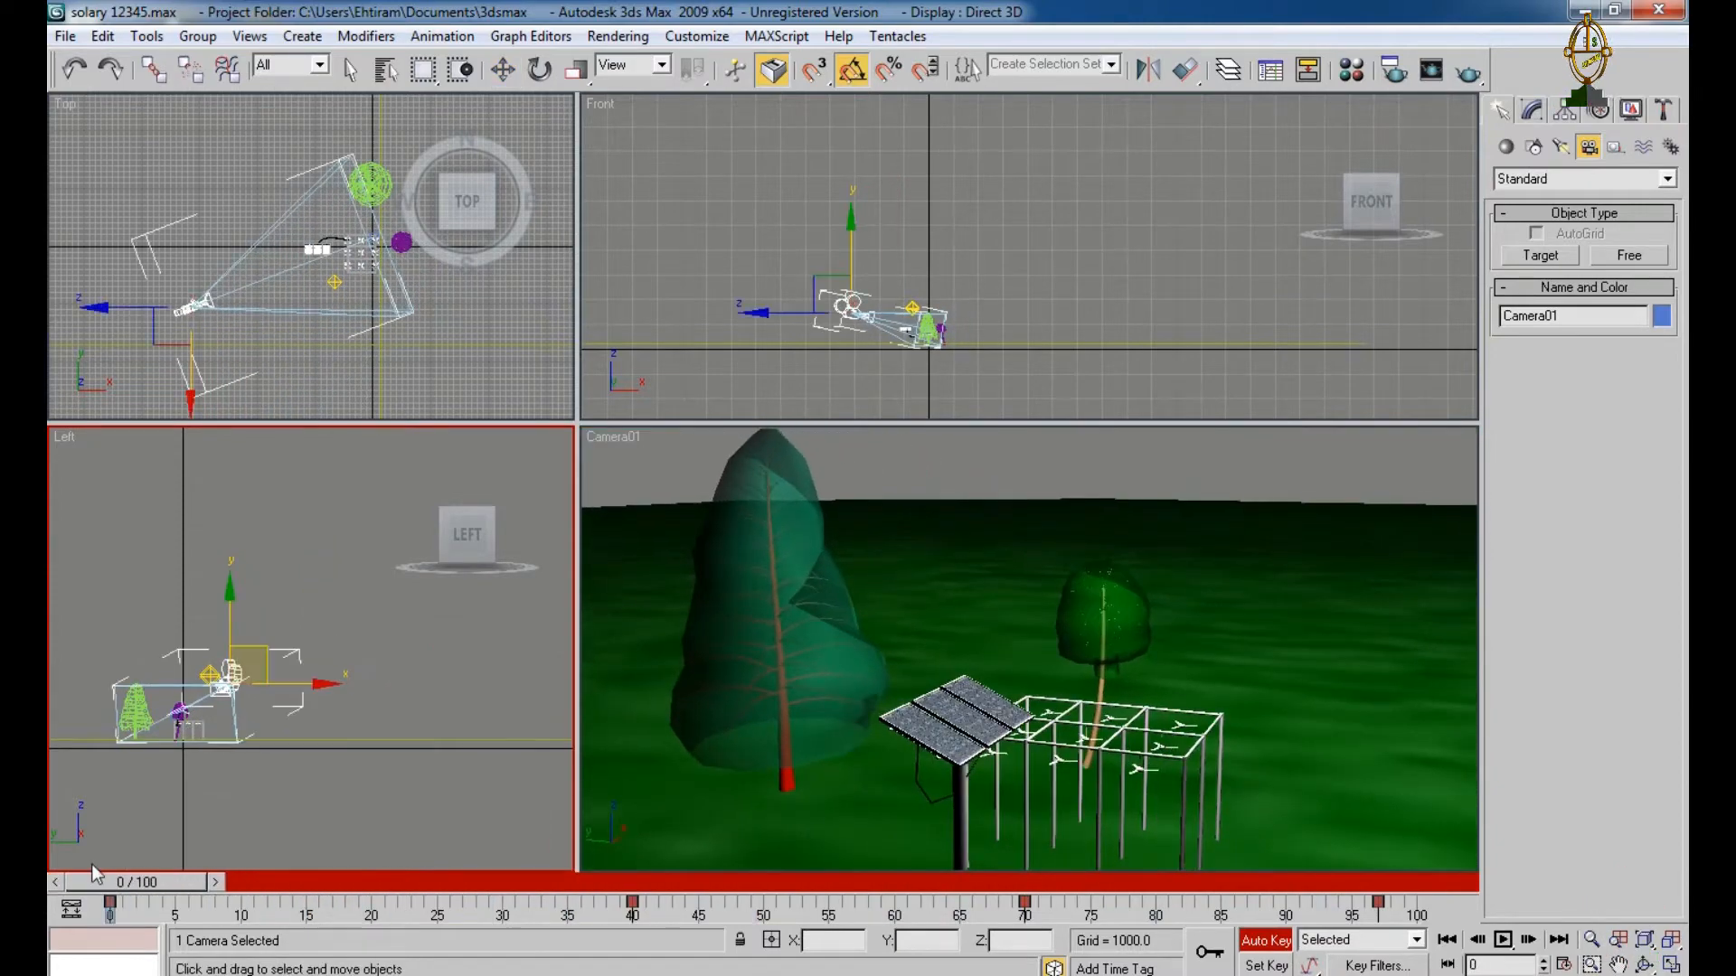
pyautogui.click(1503, 940)
pyautogui.rightClick(1190, 812)
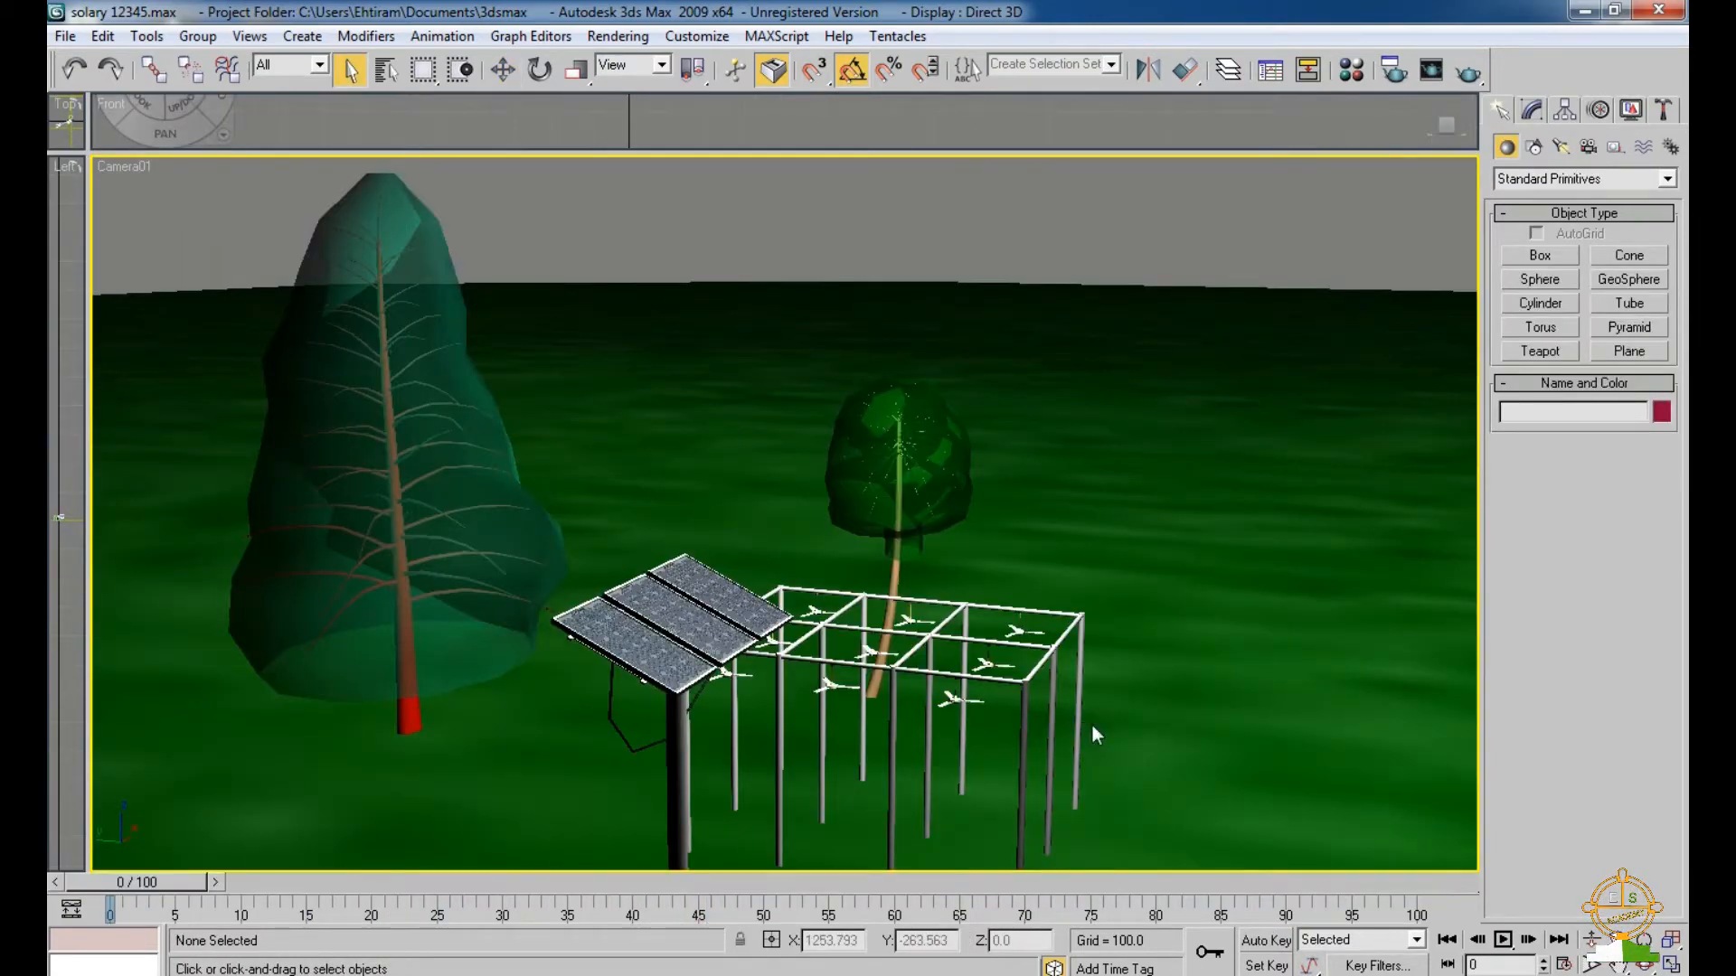
# Preview the animation in the enlarged camera view and stop it near frame 9
pyautogui.click(1092, 725)
pyautogui.click(1505, 942)
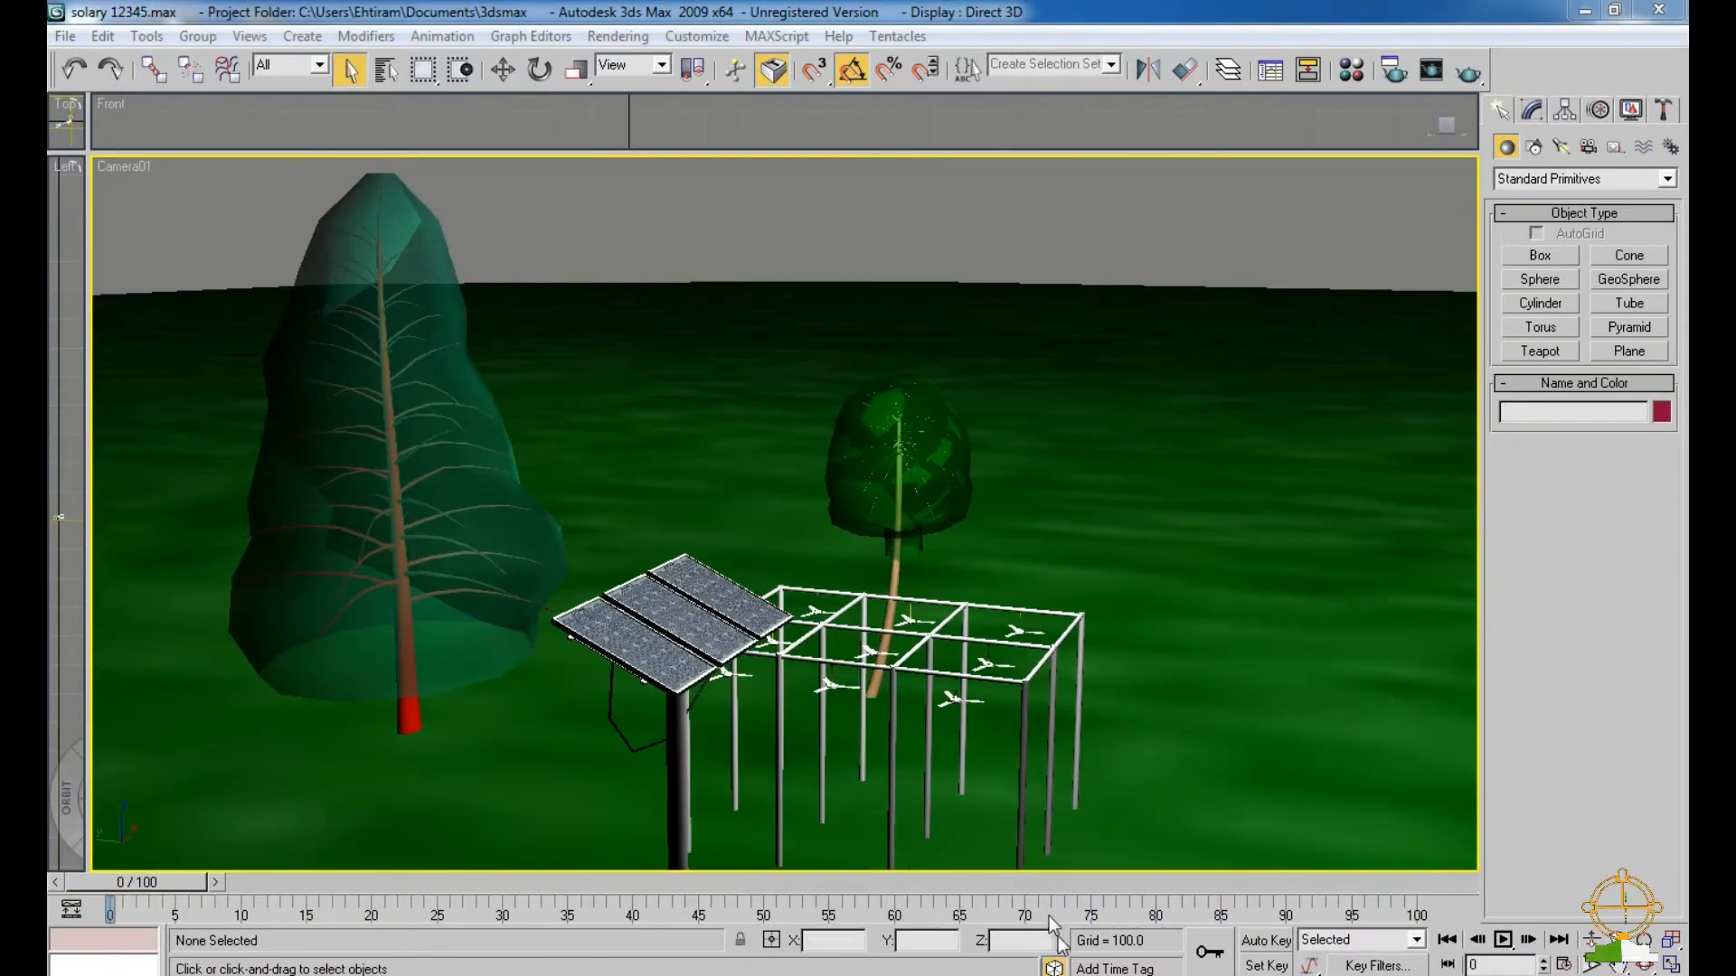
pyautogui.click(1502, 941)
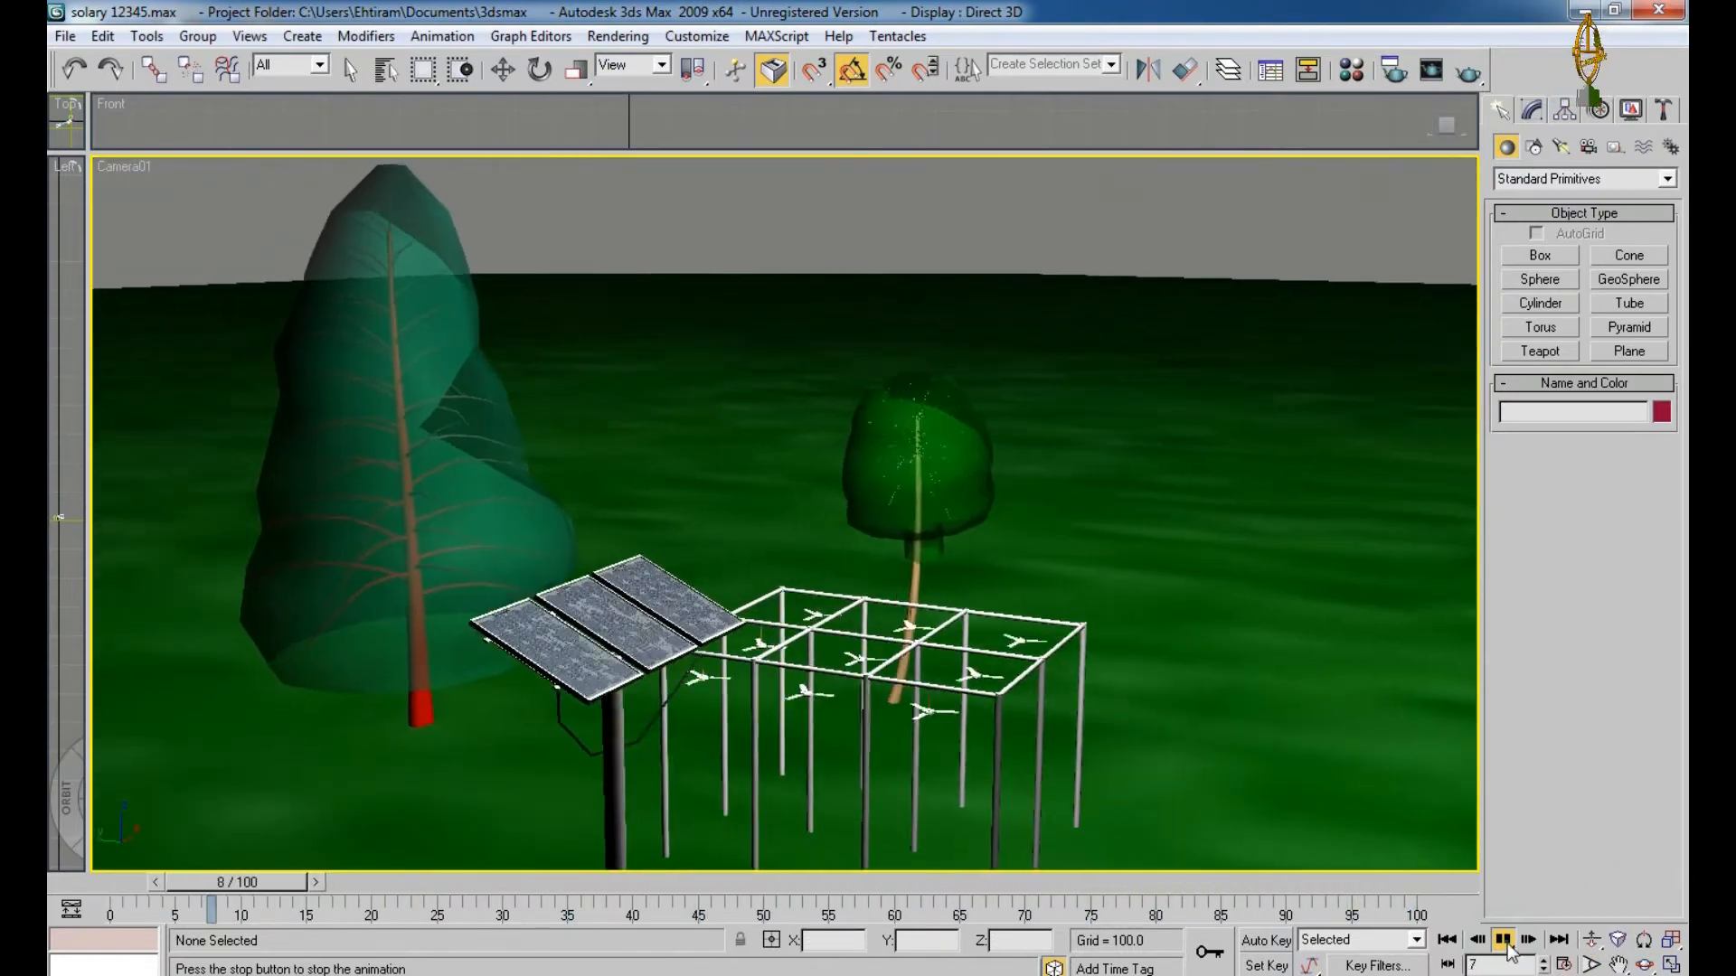
pyautogui.click(1504, 942)
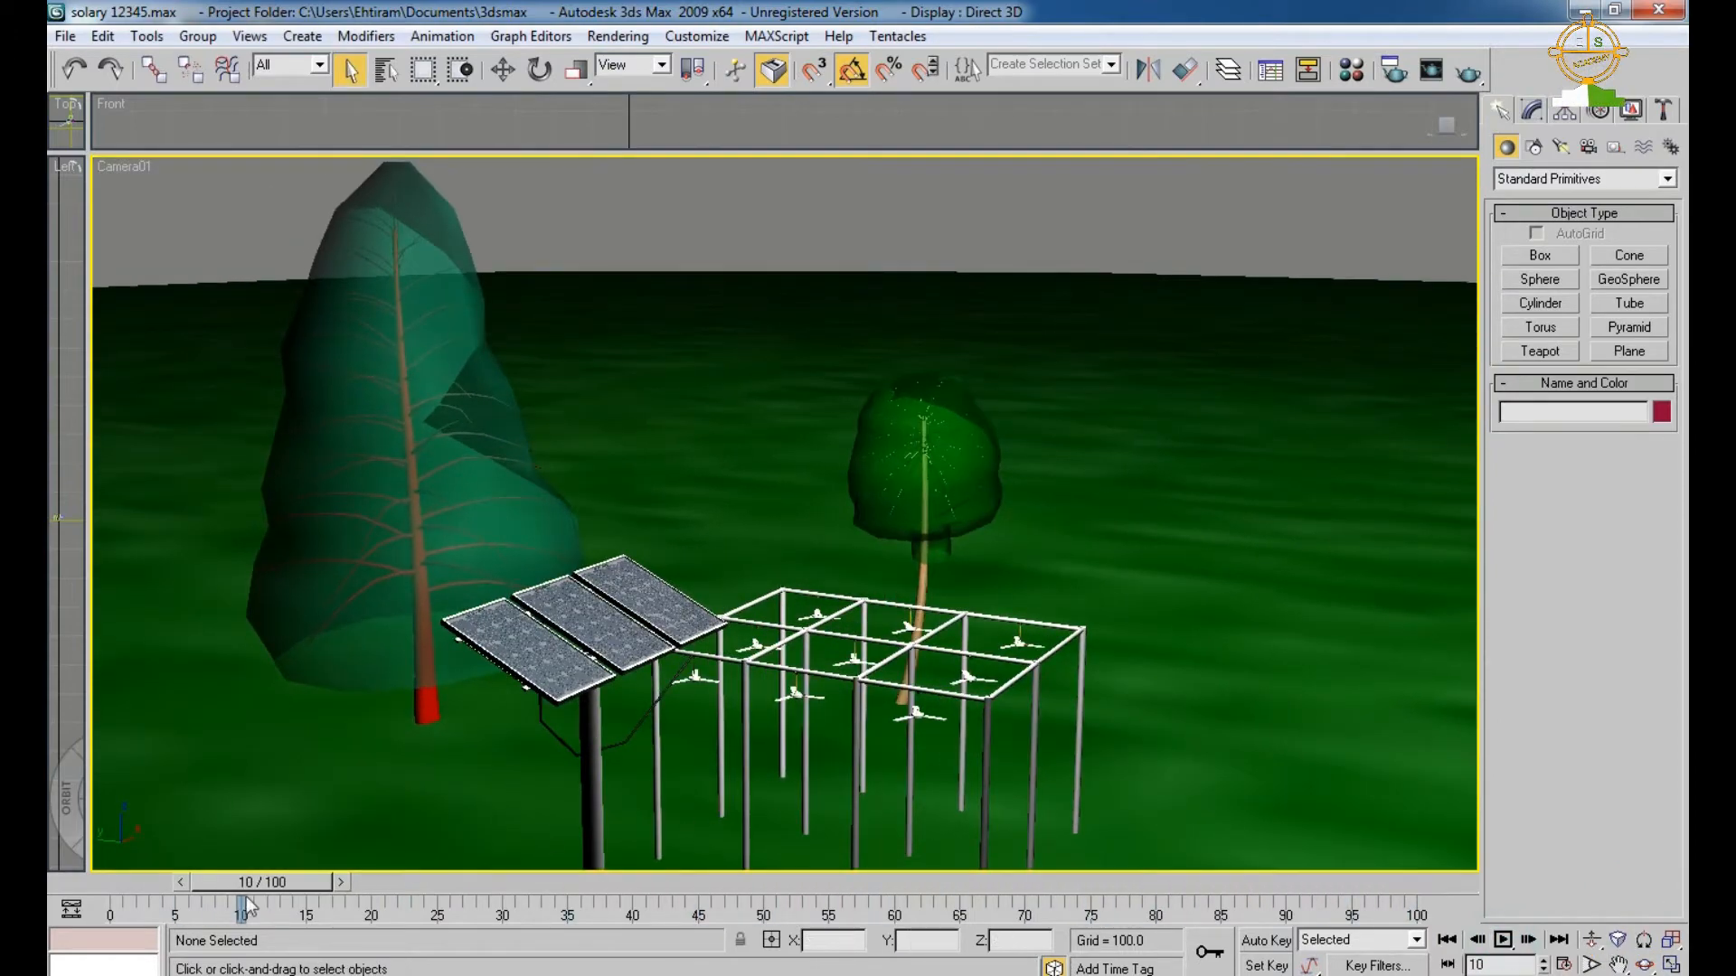
pyautogui.moveTo(253, 882); pyautogui.dragTo(247, 920)
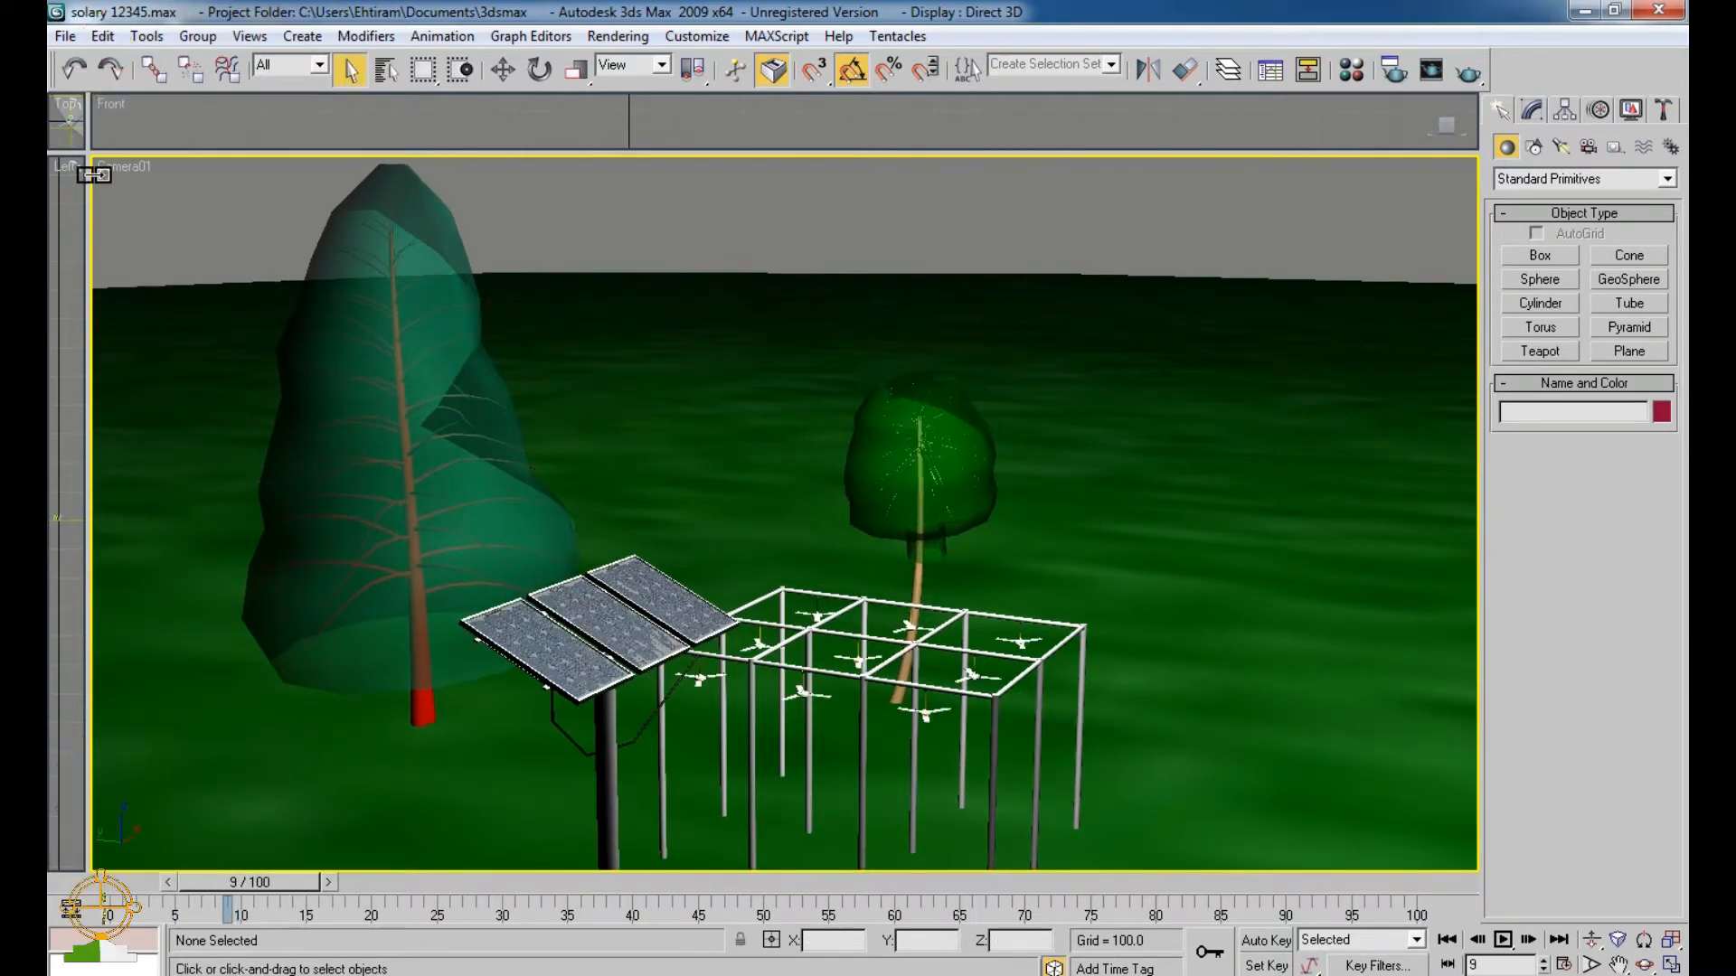
# Resize the viewports to show all four views, and extend the animation range to frame 202 with the camera selected
pyautogui.moveTo(86, 149); pyautogui.dragTo(816, 547)
pyautogui.moveTo(614, 349); pyautogui.dragTo(618, 320, button='middle')
pyautogui.click(276, 384)
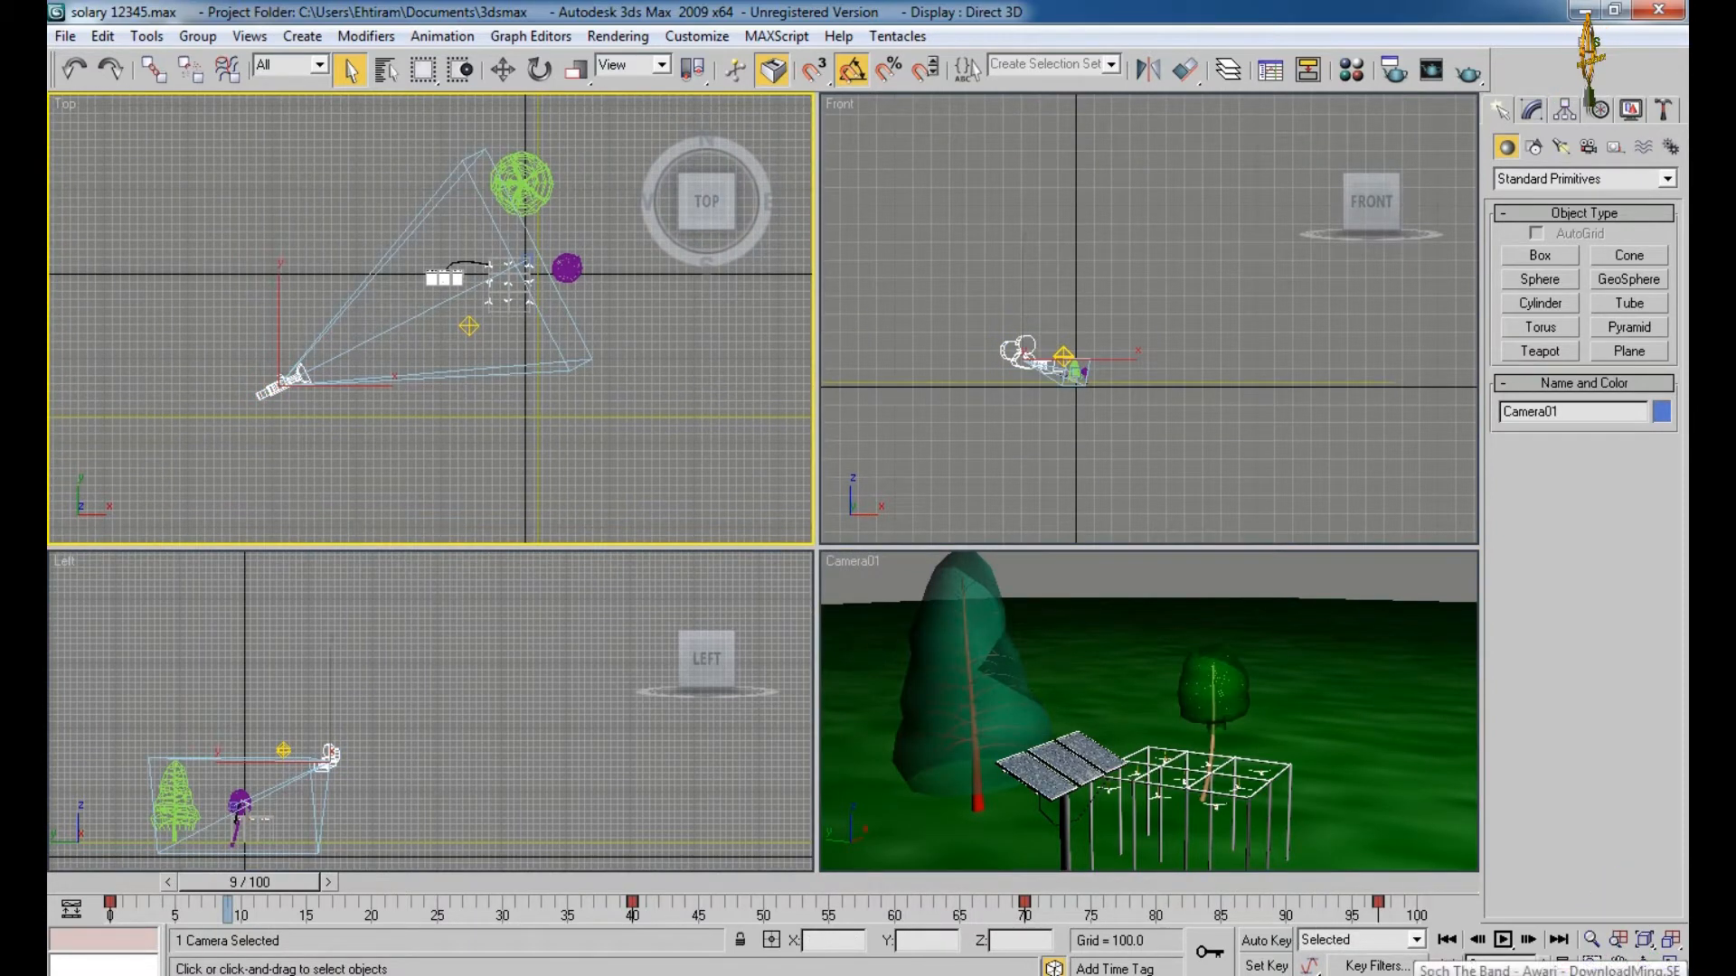
pyautogui.keyDown('ctrl'); pyautogui.keyDown('alt'); pyautogui.moveTo(1459, 915); pyautogui.dragTo(116, 926, button='right'); pyautogui.keyUp('alt'); pyautogui.keyUp('ctrl')
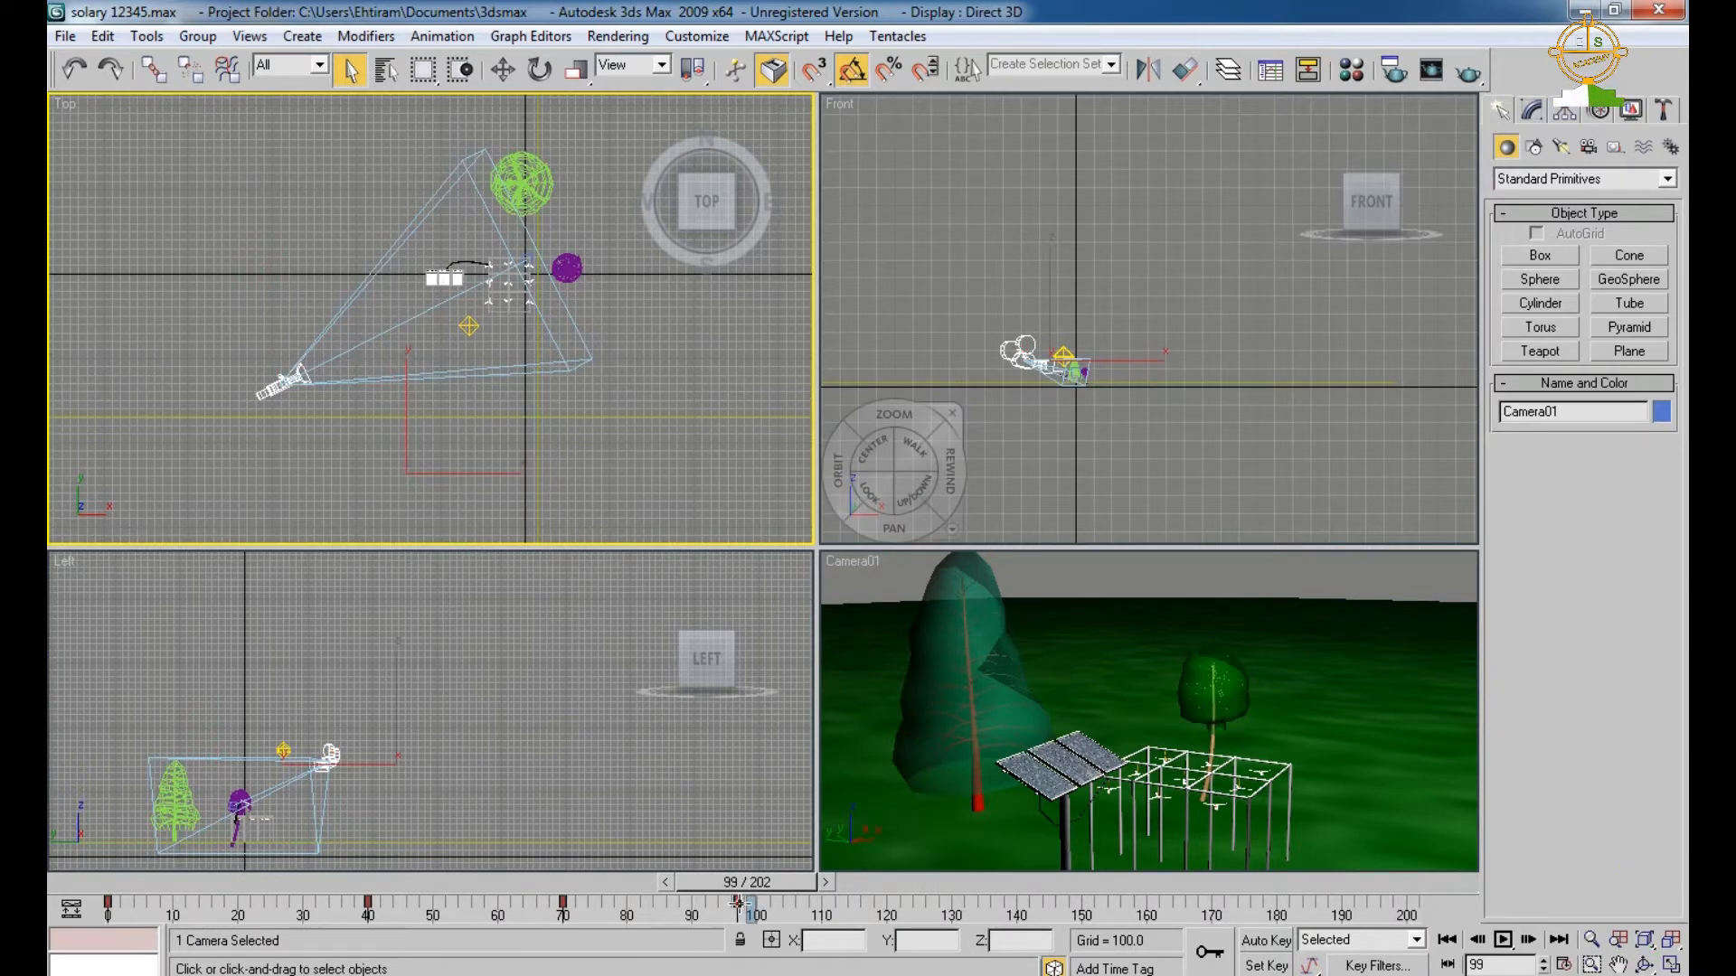
# Move the camera's keys at frames 97 and 70 to frames 200 and 150
pyautogui.moveTo(737, 902); pyautogui.dragTo(1010, 904)
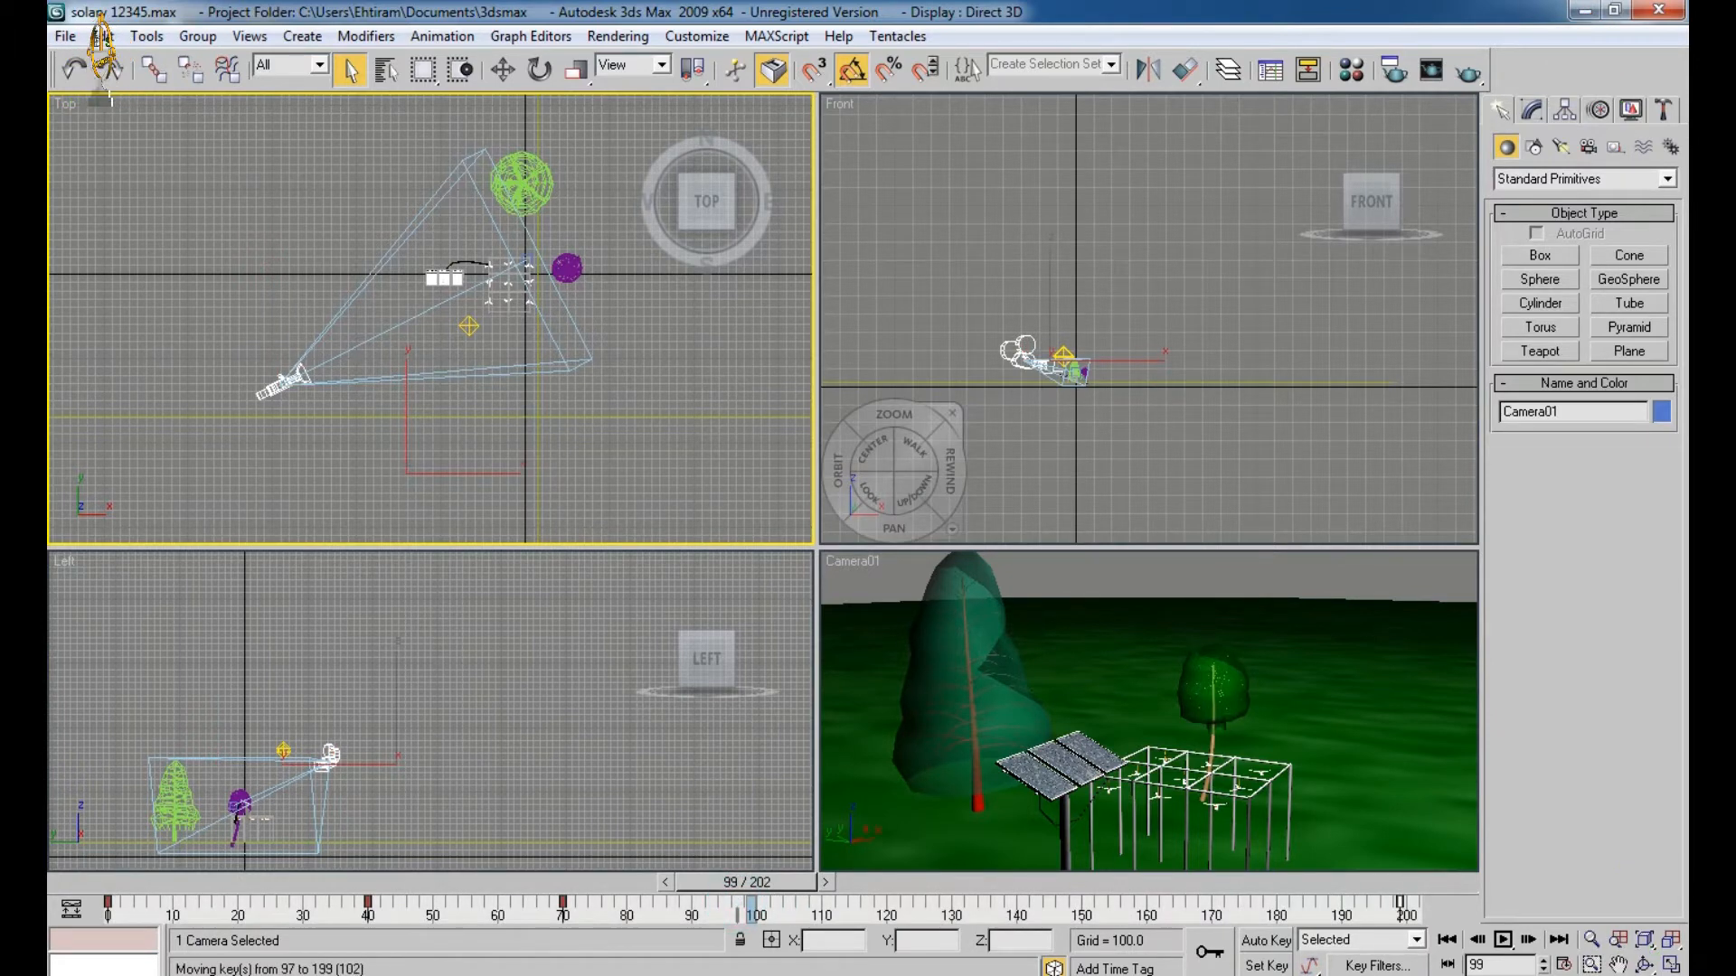
pyautogui.moveTo(1407, 905); pyautogui.dragTo(1407, 904)
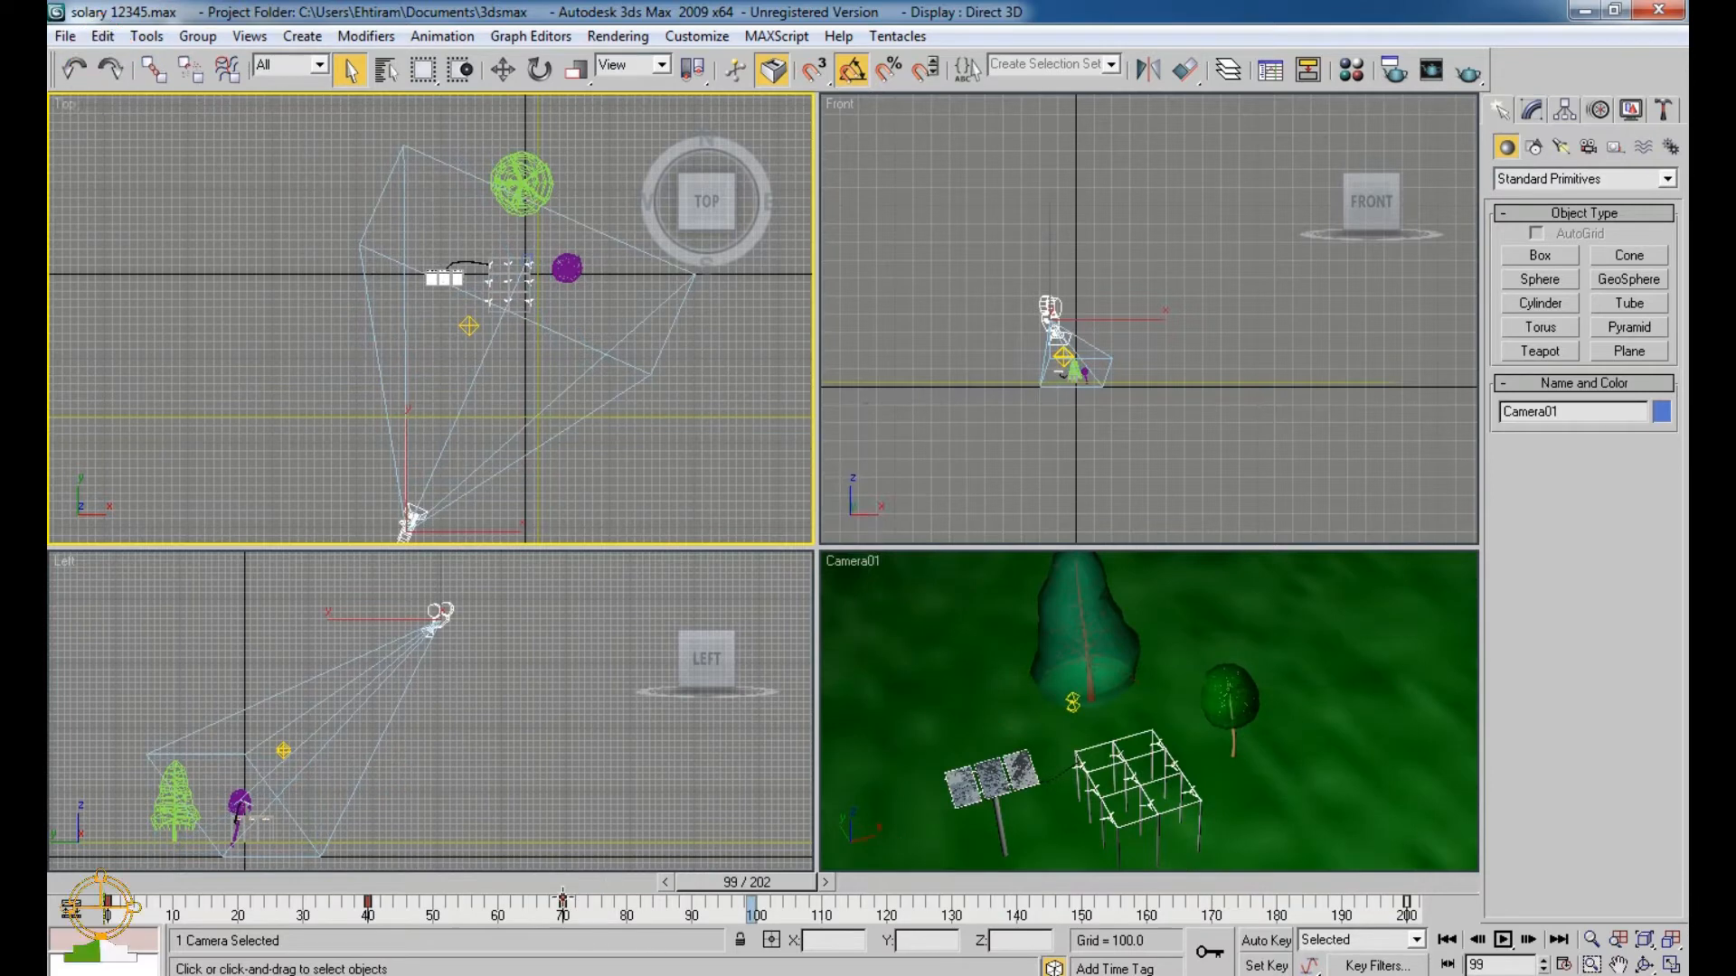
pyautogui.moveTo(568, 902); pyautogui.dragTo(881, 940)
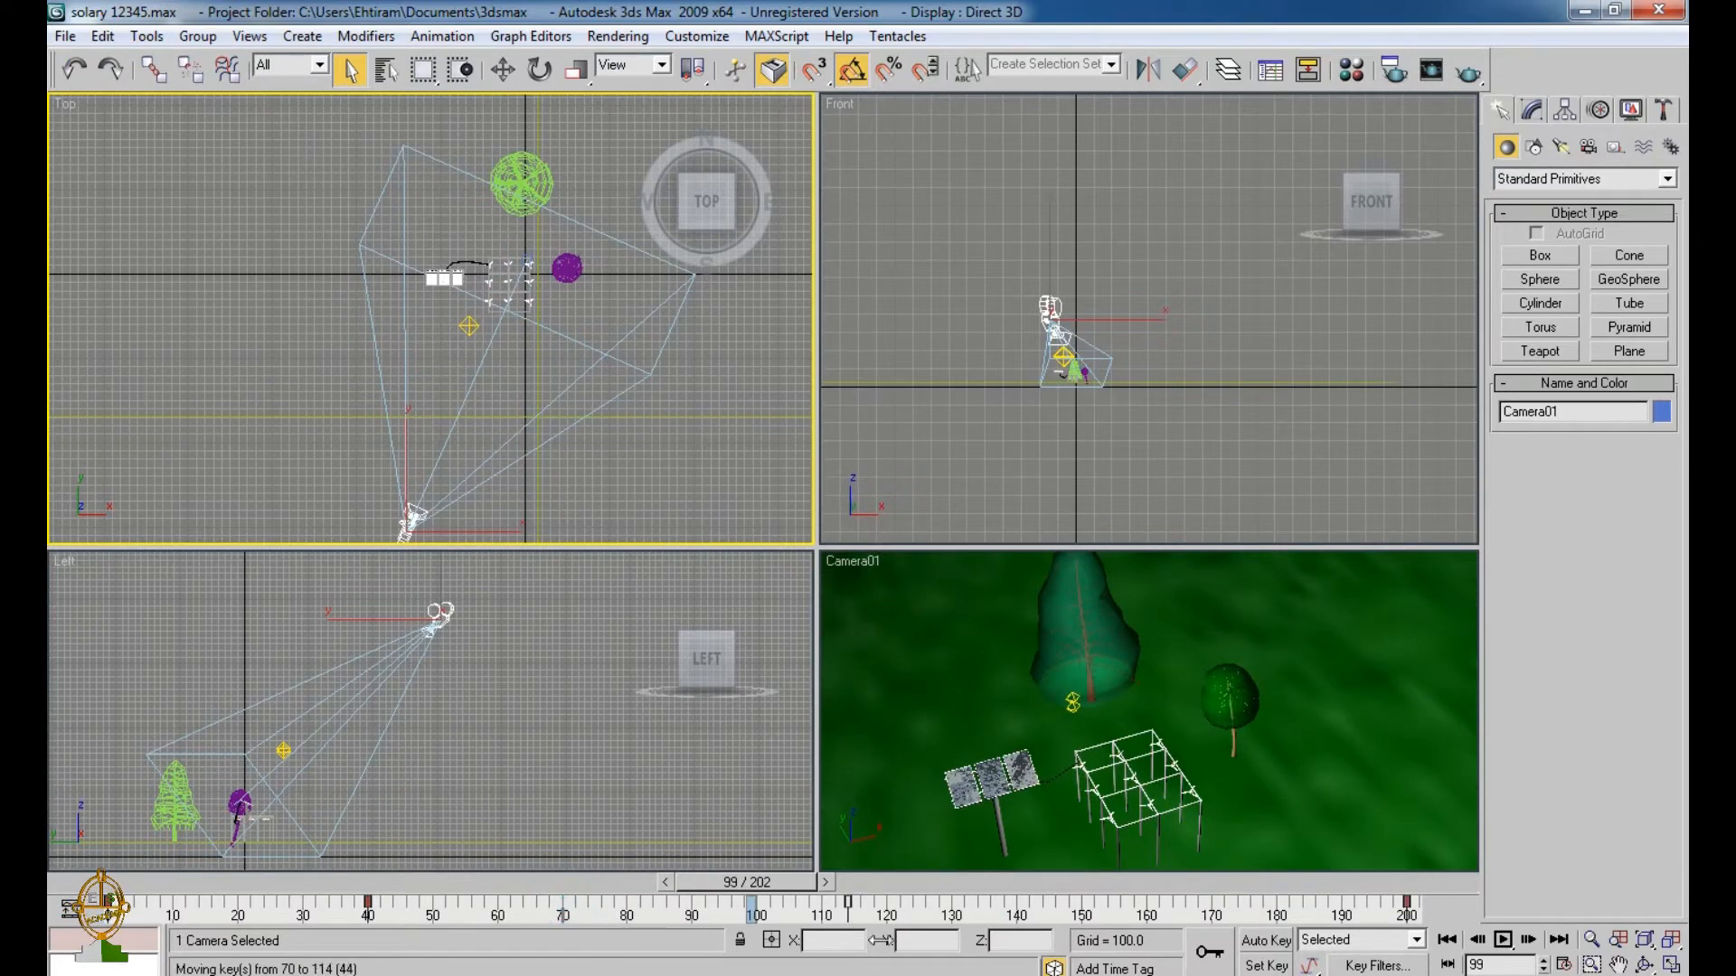
pyautogui.moveTo(1041, 940); pyautogui.dragTo(1084, 947)
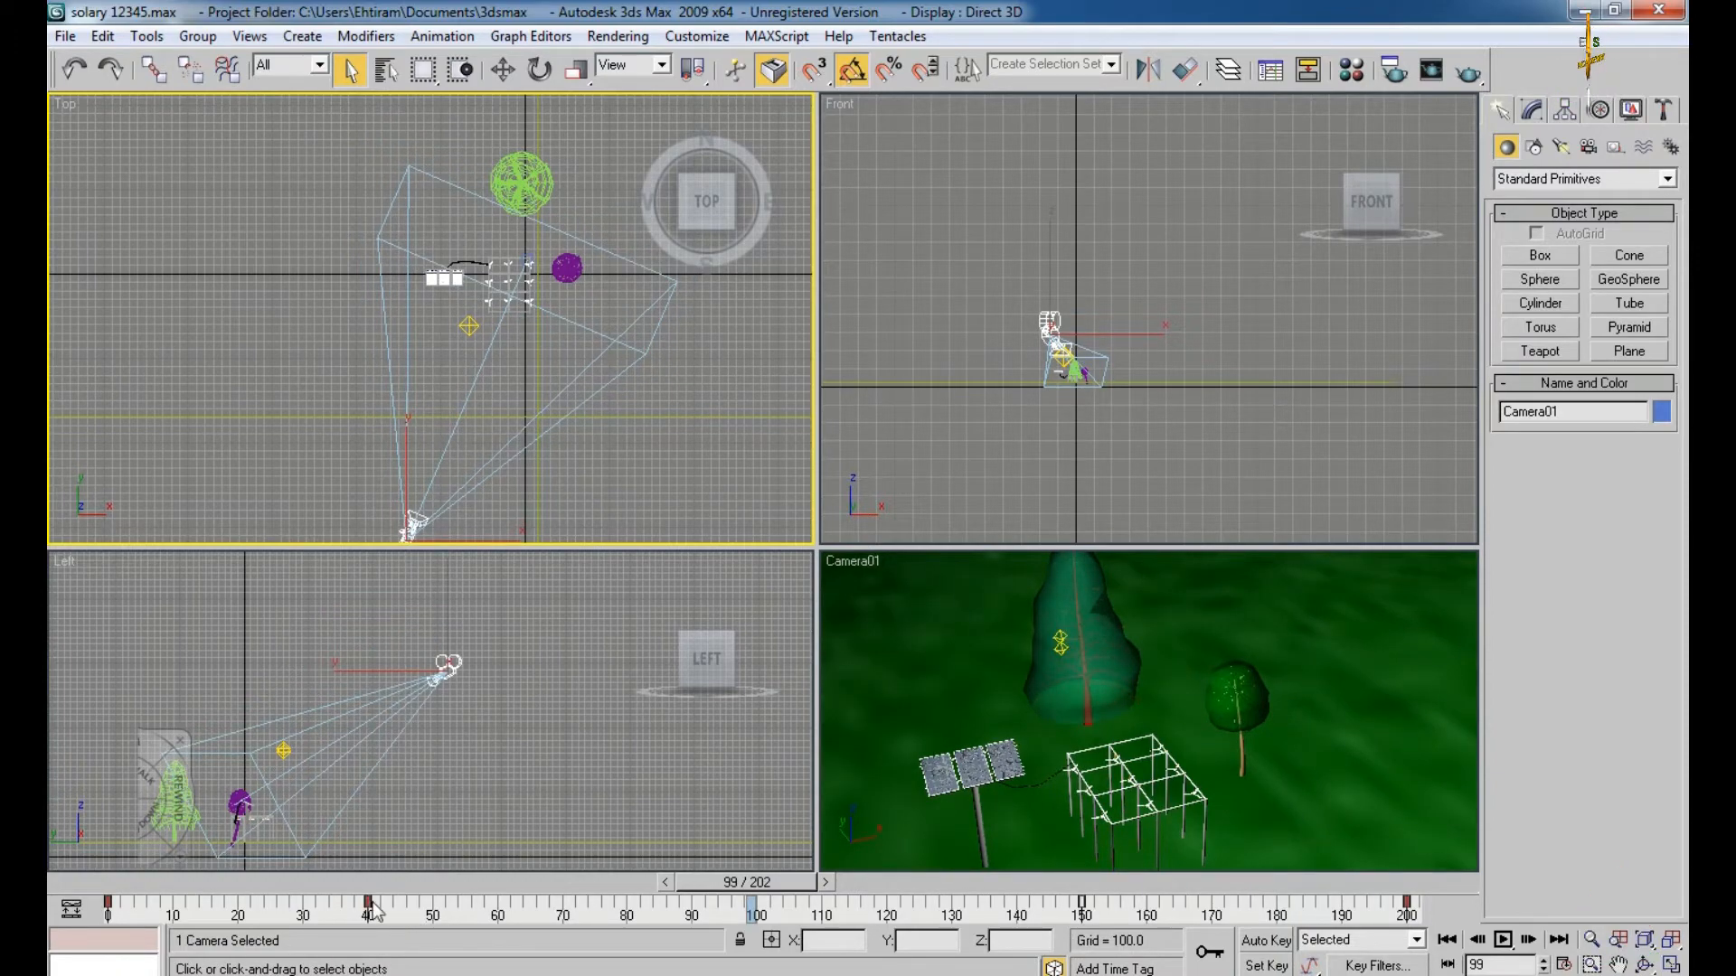
# Move the camera's key at frame 40 to frame 70 and its key at frame 150 to frame 140
pyautogui.moveTo(367, 901); pyautogui.dragTo(413, 901)
pyautogui.moveTo(580, 919); pyautogui.dragTo(626, 919)
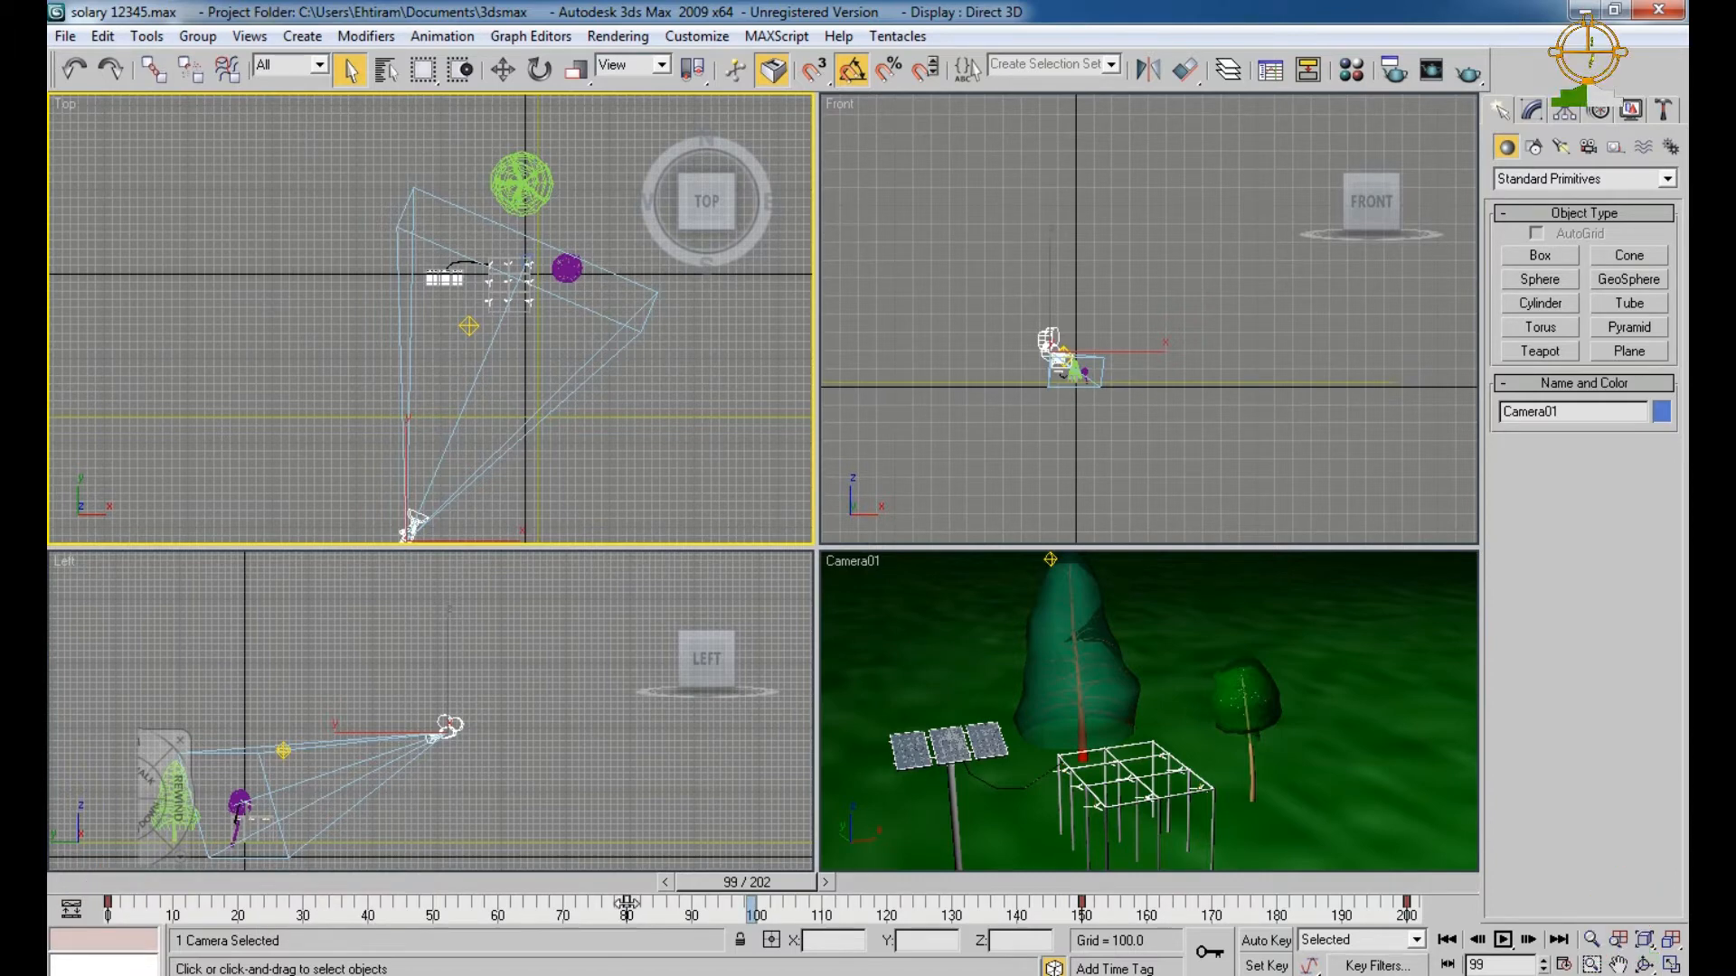
pyautogui.moveTo(627, 904); pyautogui.dragTo(562, 905)
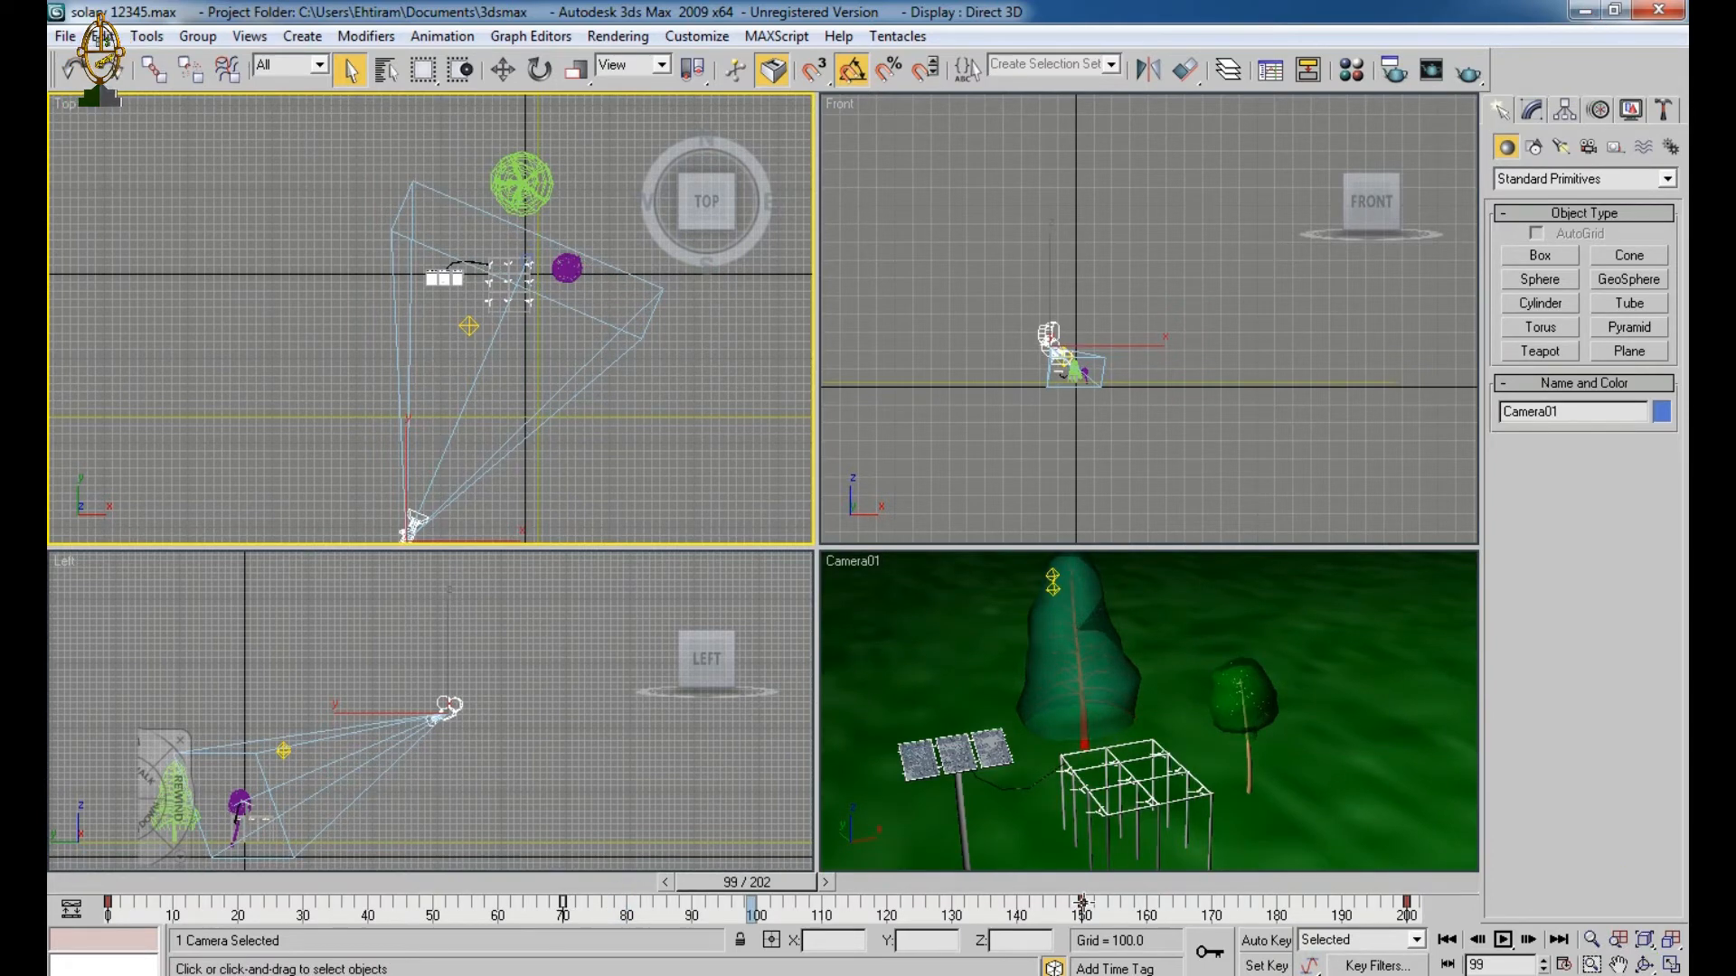
pyautogui.moveTo(1083, 902); pyautogui.dragTo(1016, 911)
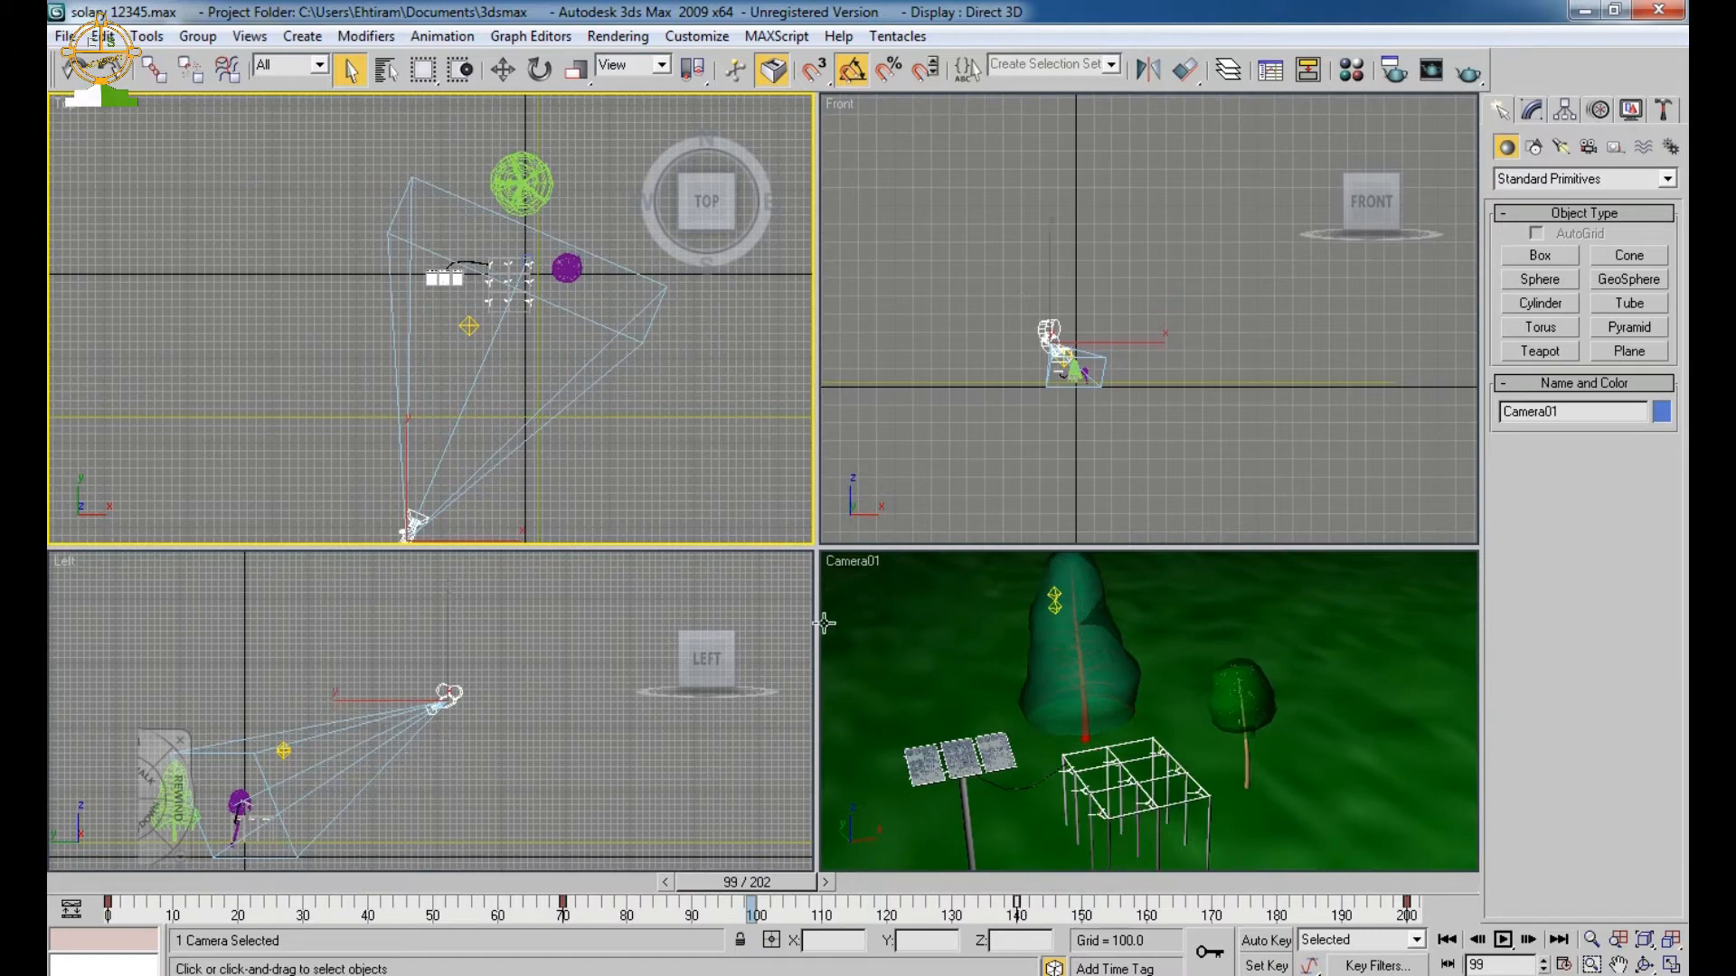
# Enlarge the camera view to preview the retimed animation, and return to frame 0
pyautogui.moveTo(813, 547); pyautogui.dragTo(71, 118)
pyautogui.click(903, 658)
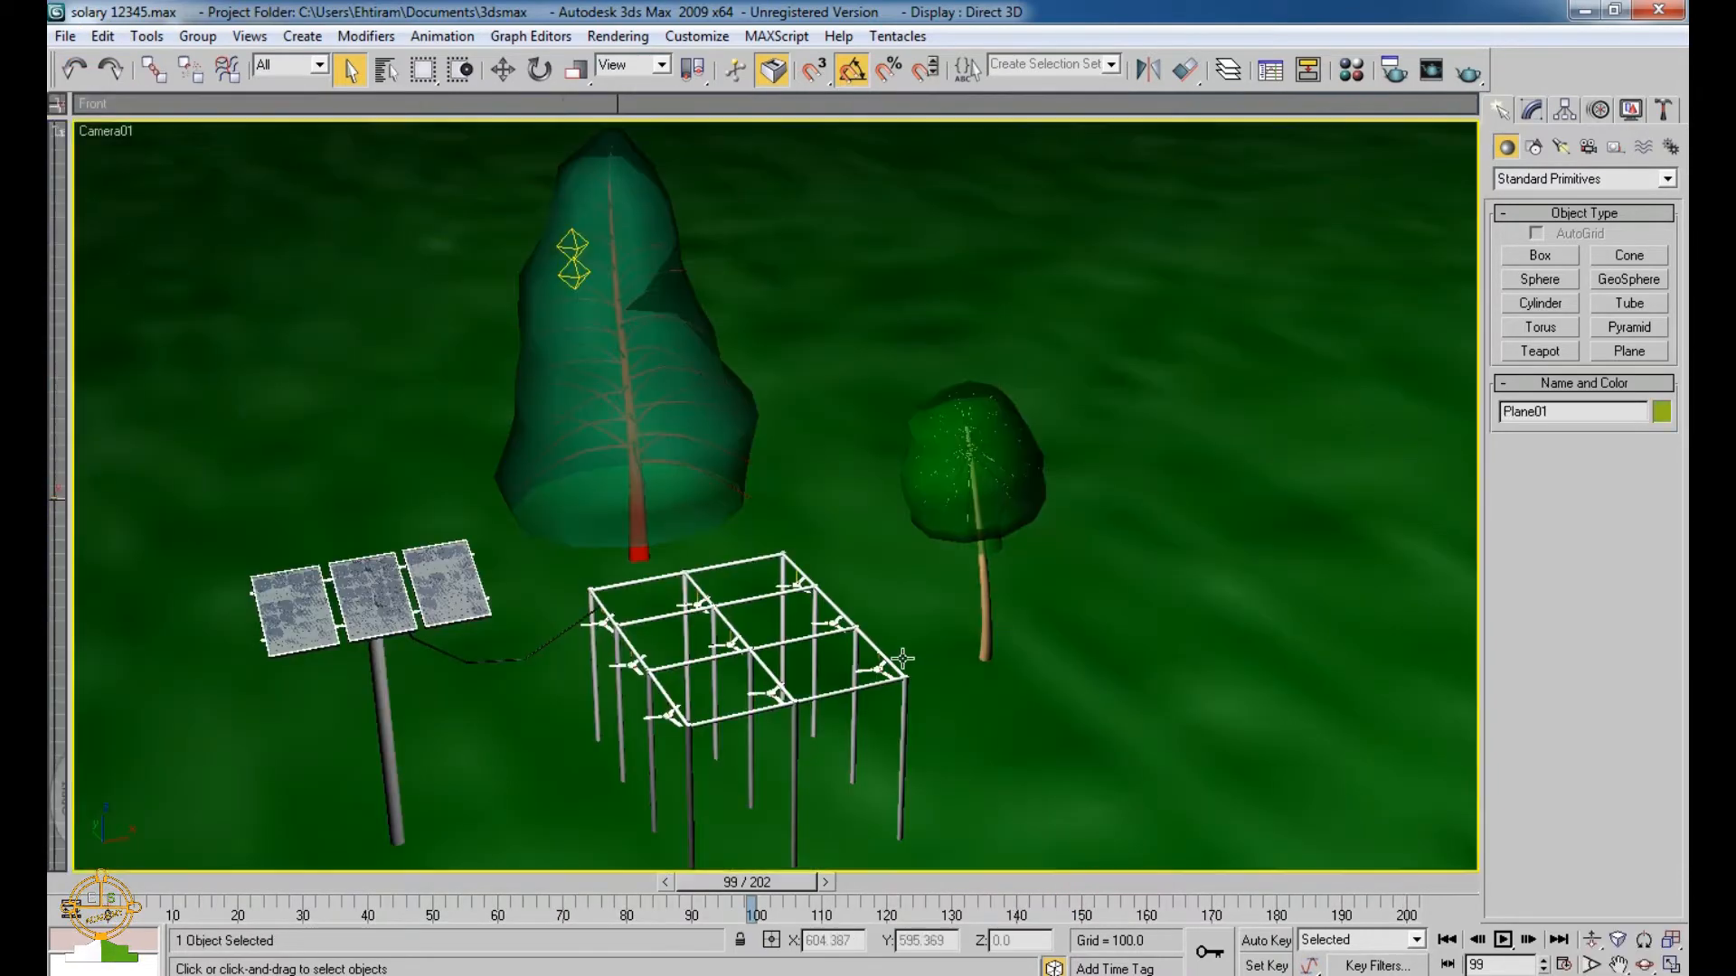
pyautogui.click(1503, 942)
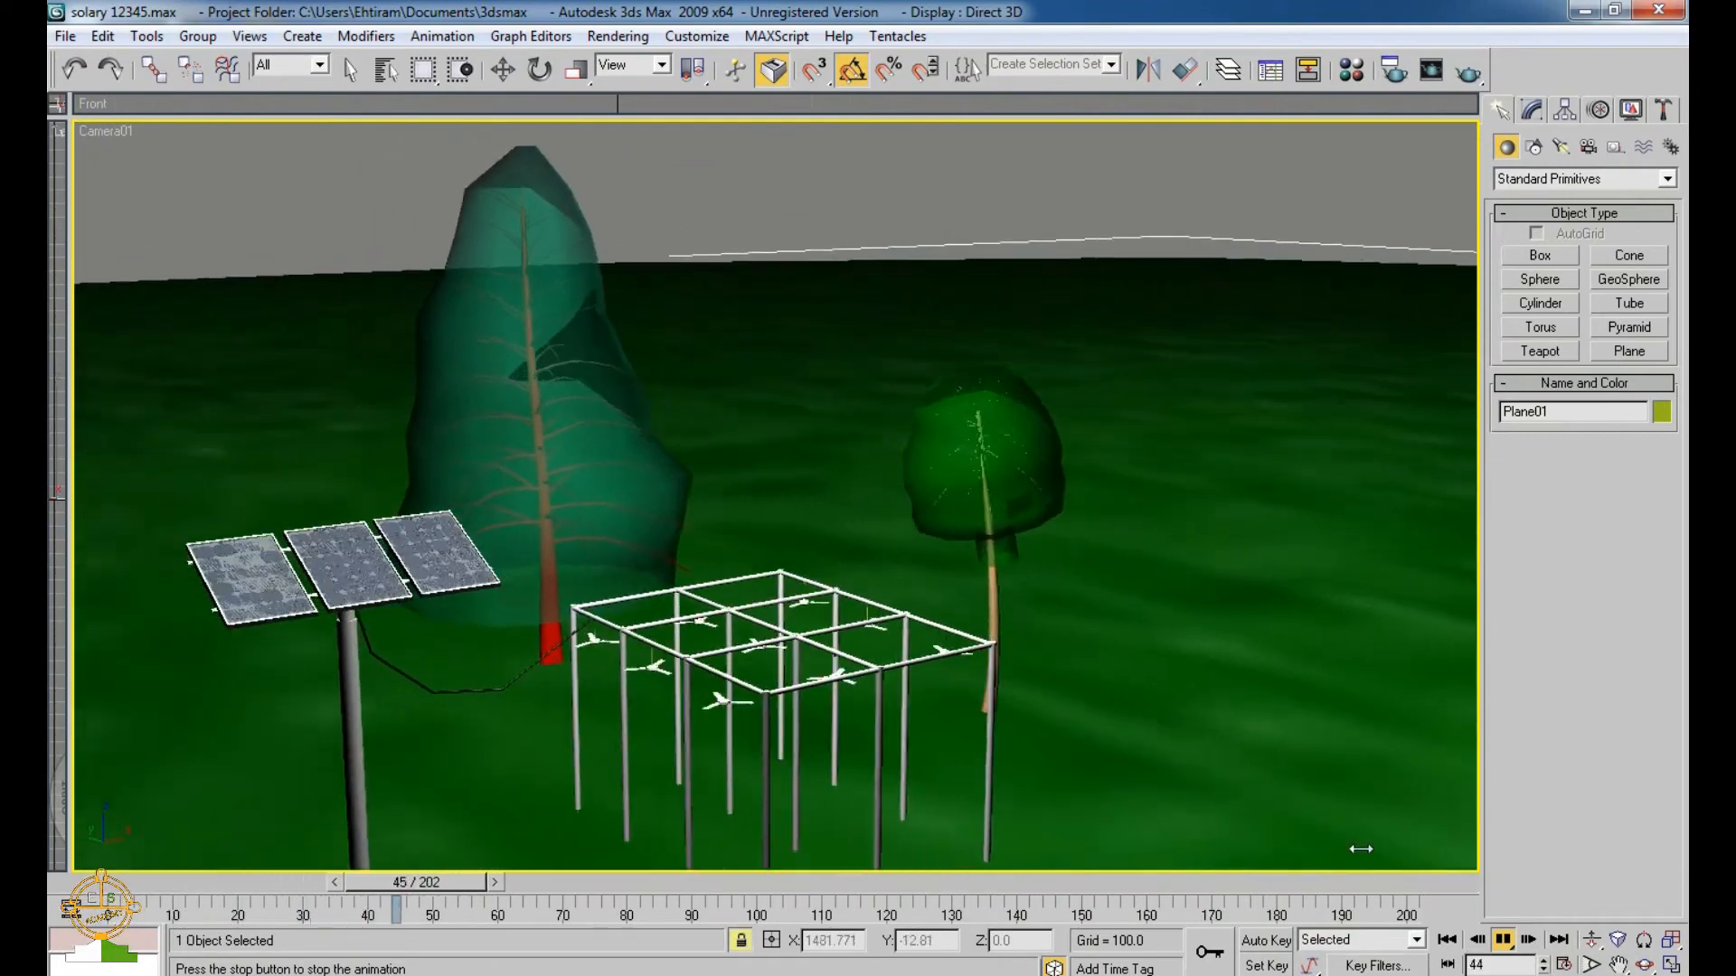
pyautogui.press('space')
pyautogui.click(1504, 940)
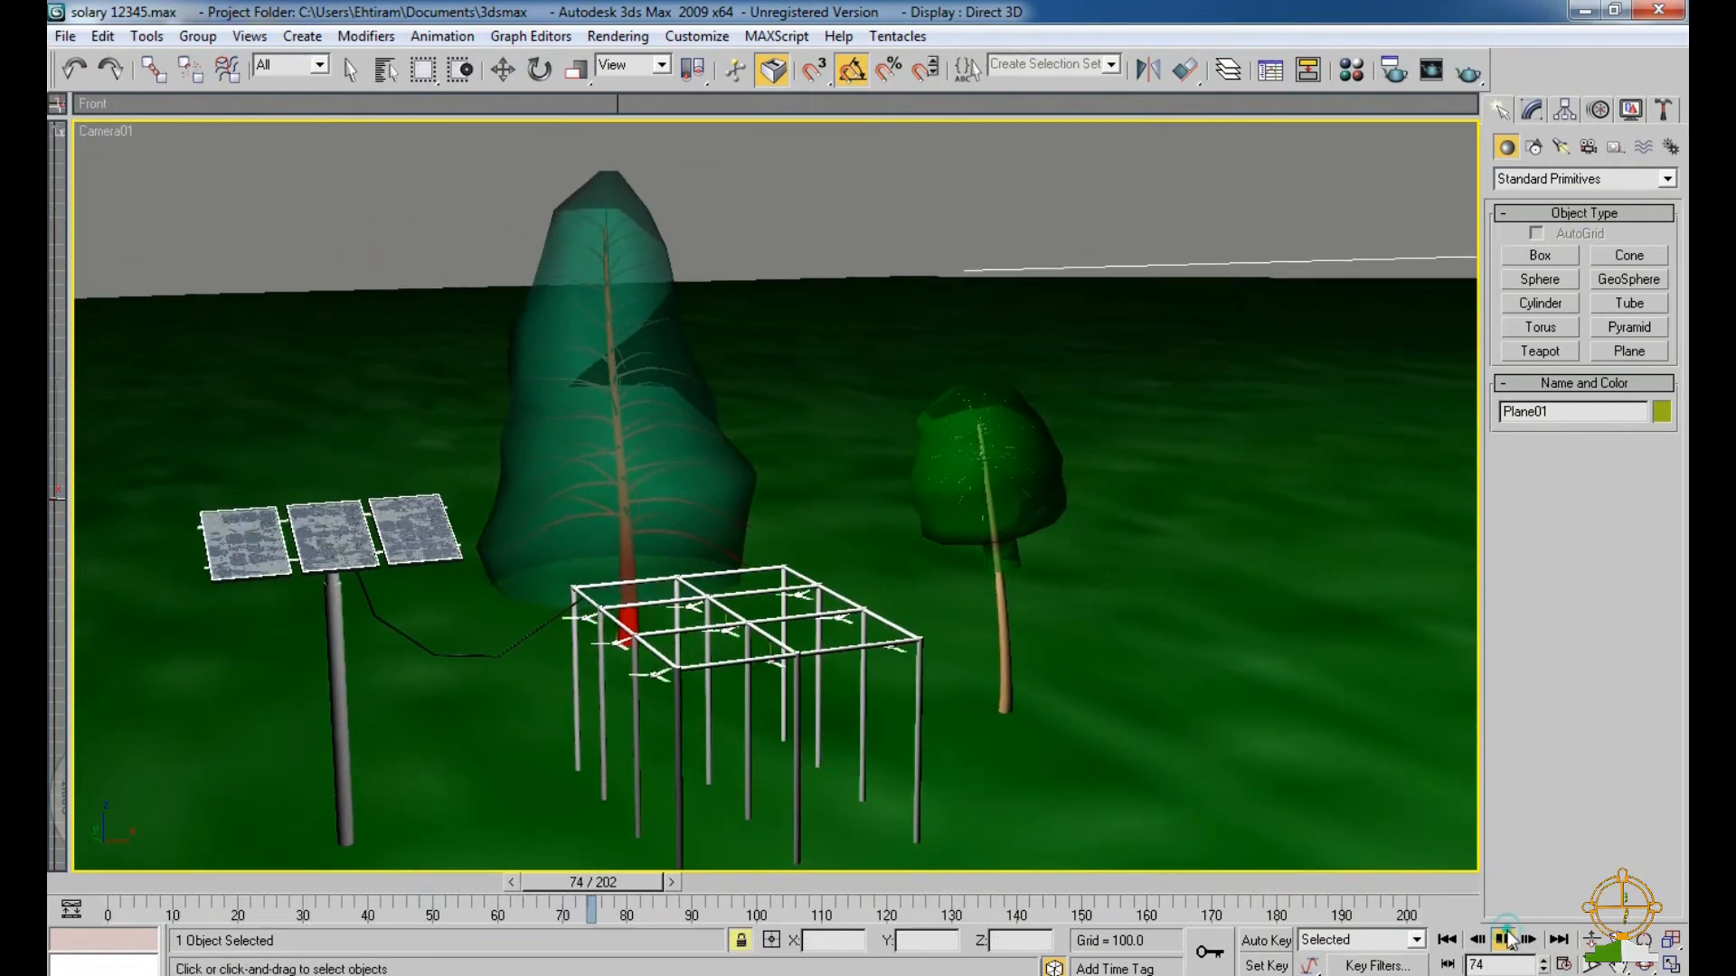
pyautogui.click(741, 940)
pyautogui.moveTo(592, 881); pyautogui.dragTo(139, 864)
# Open the render setup and set the time output to Active Time Segment, frames 0 to 202
pyautogui.click(592, 38)
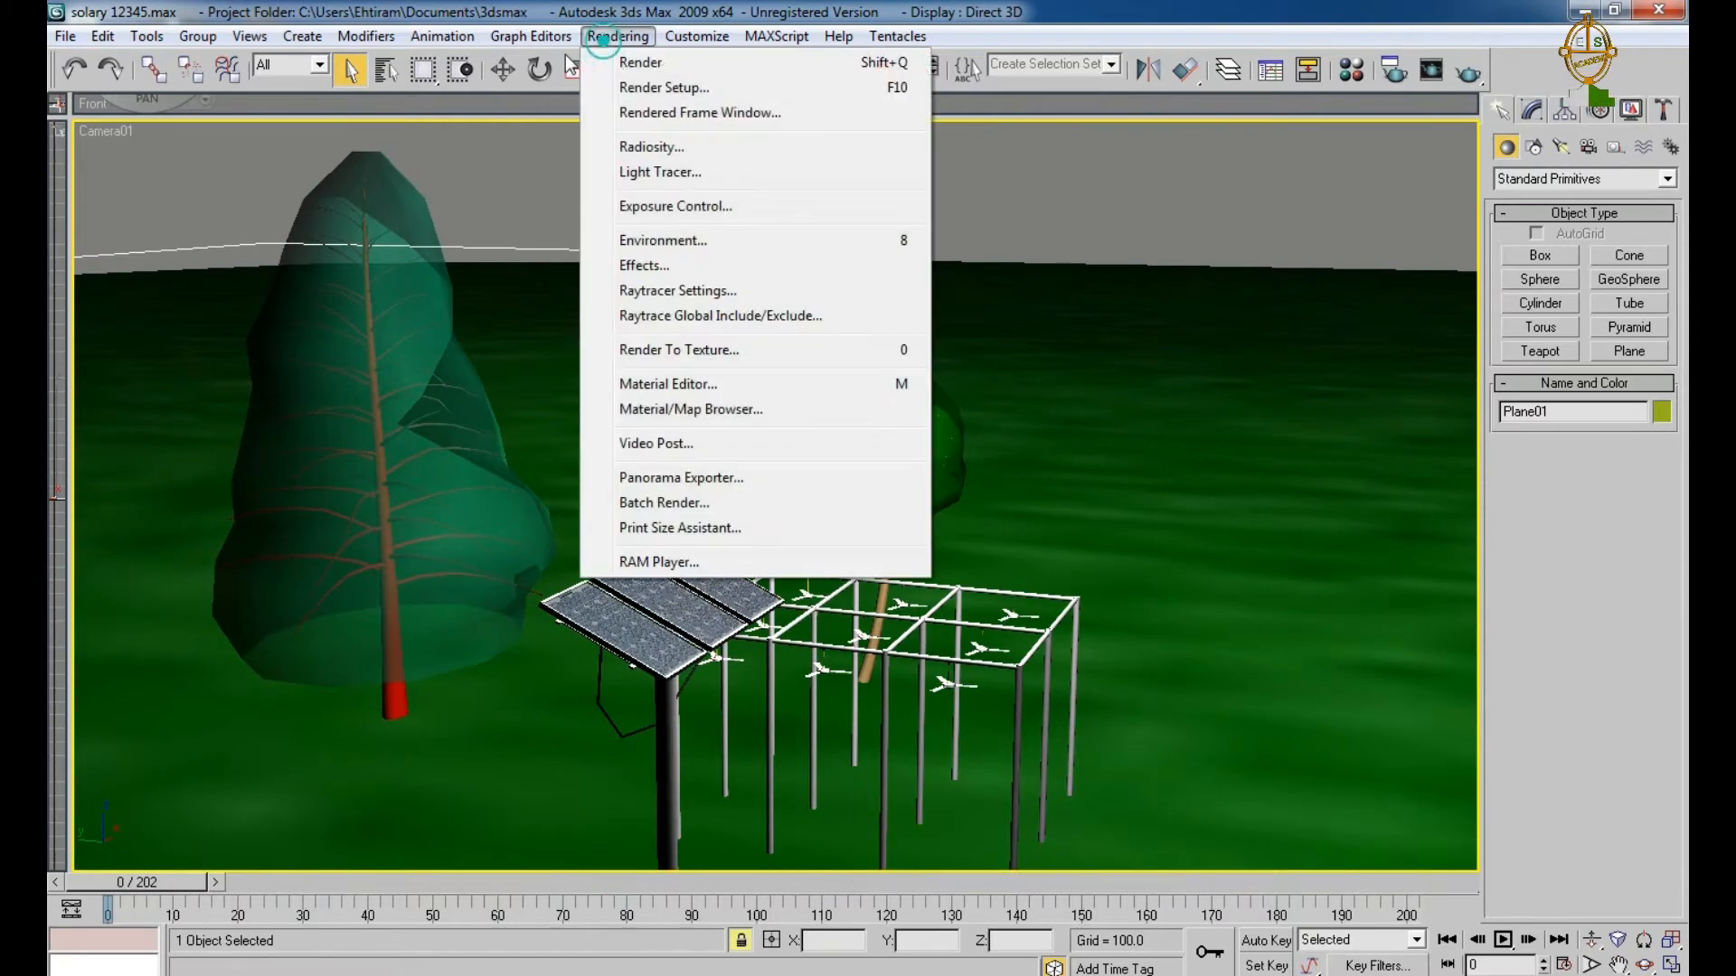
pyautogui.click(678, 97)
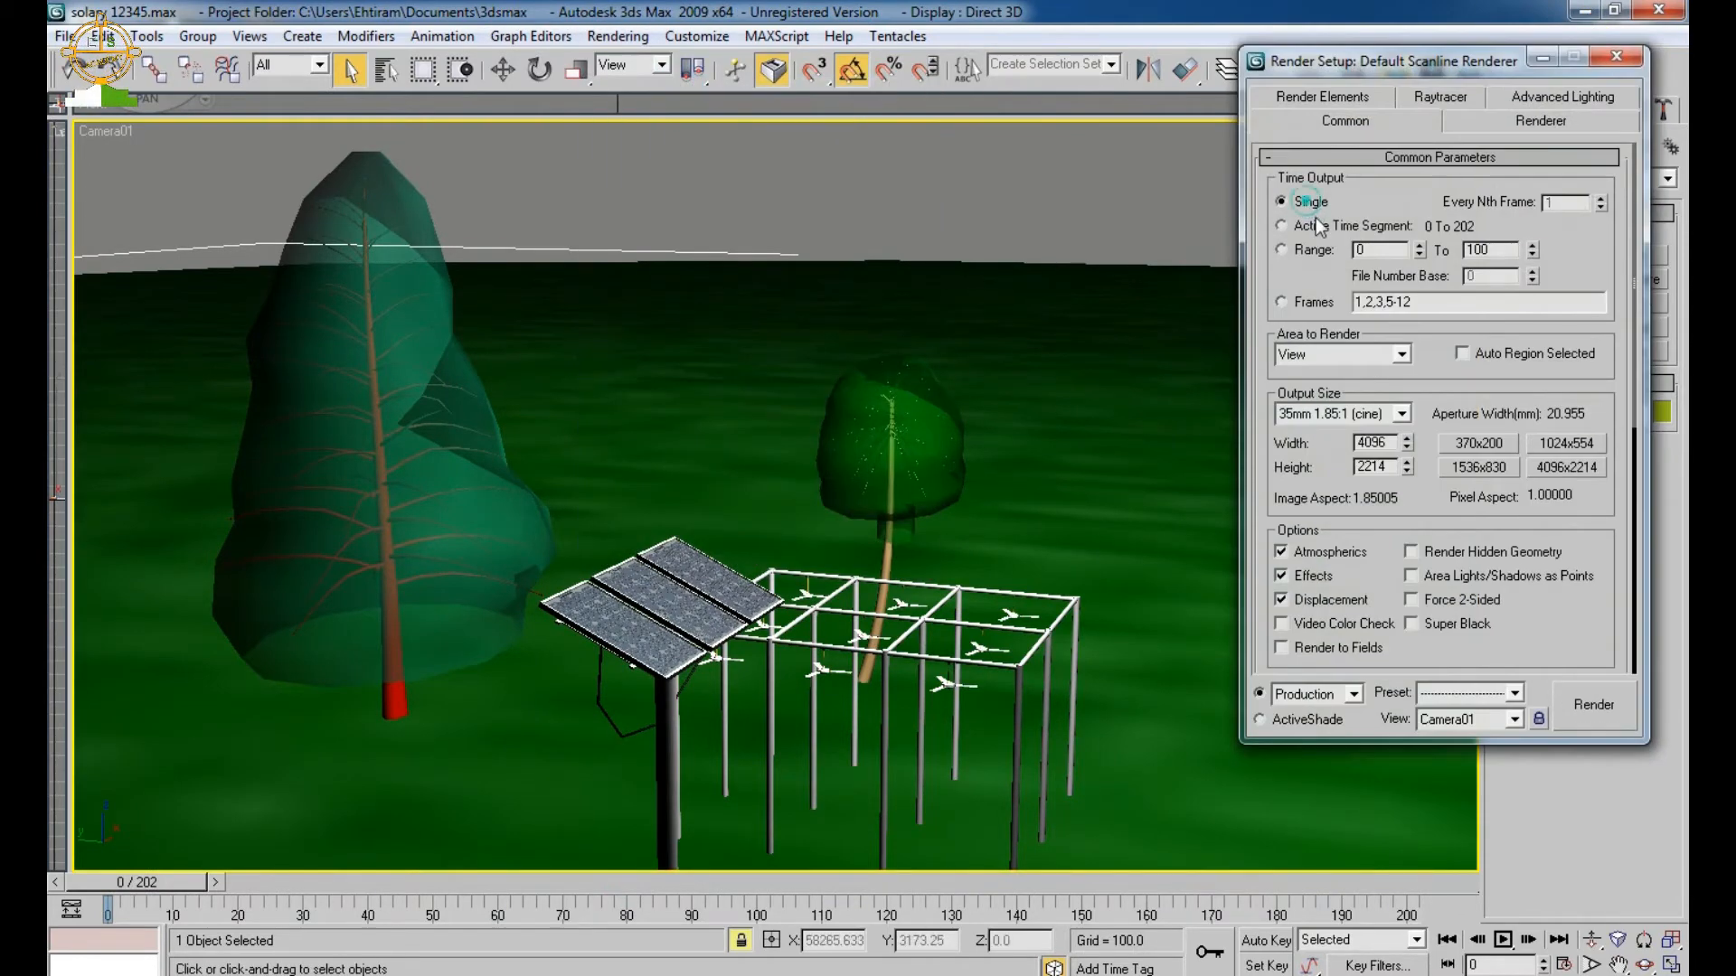
pyautogui.click(1281, 225)
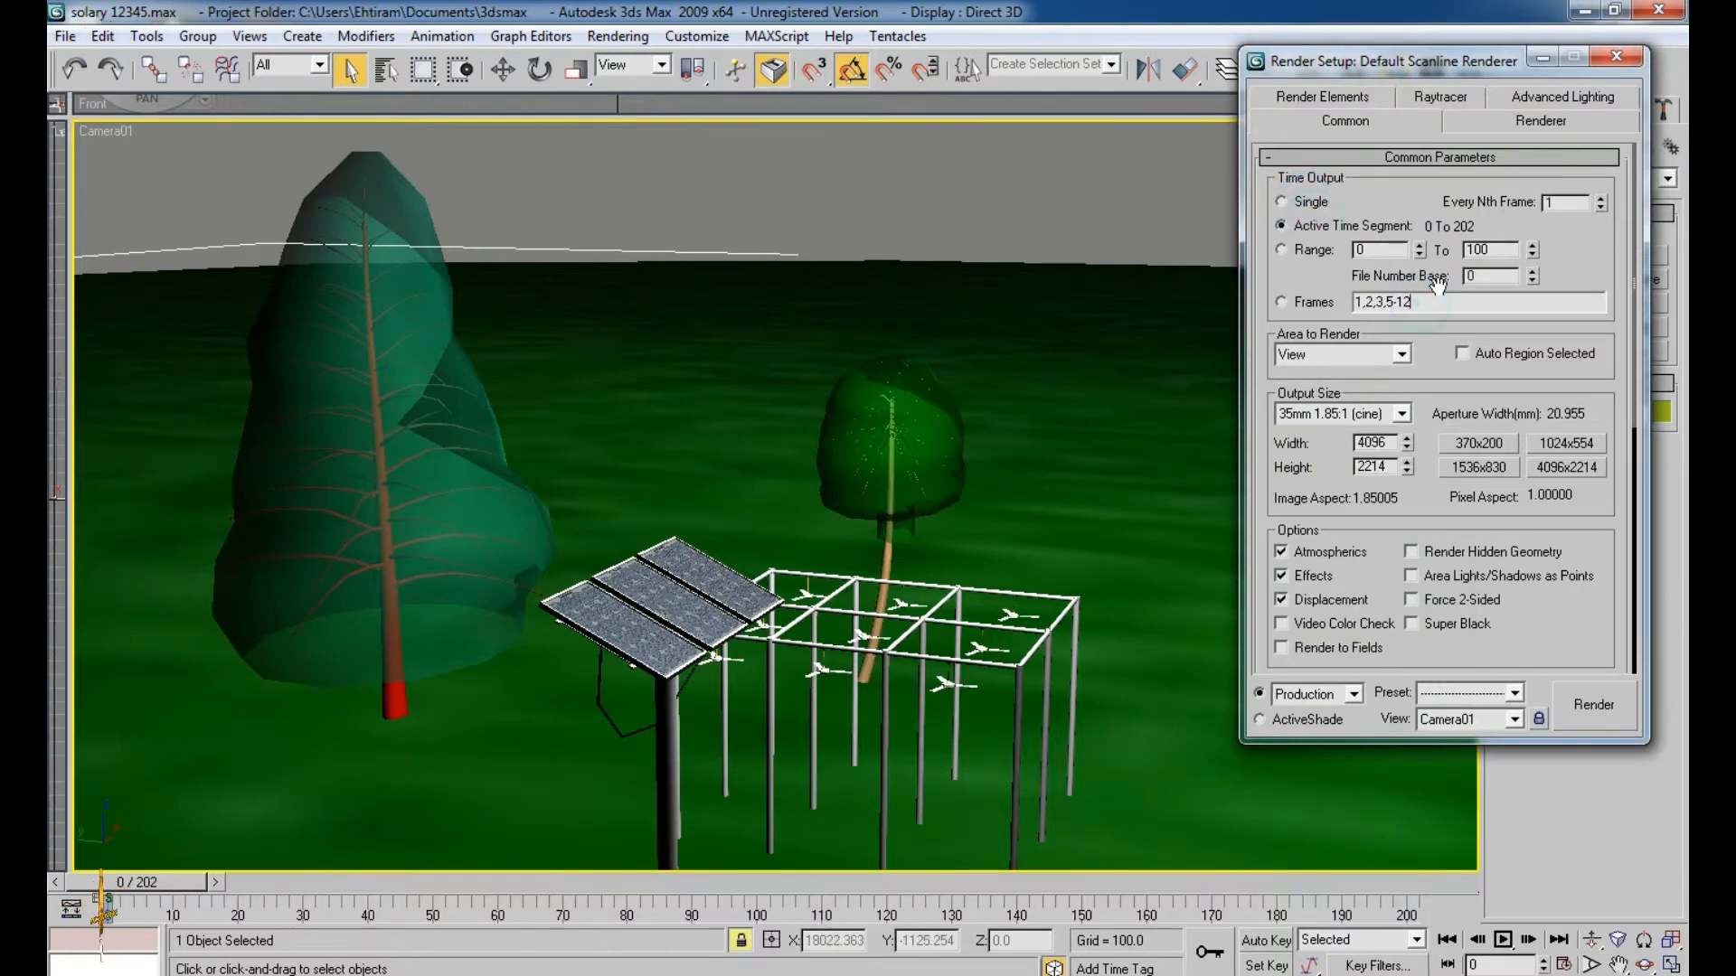
# Change the Frames list in the render time output to 1,3,5-12
pyautogui.press('BackSpace')
pyautogui.press('BackSpace')
pyautogui.press('BackSpace')
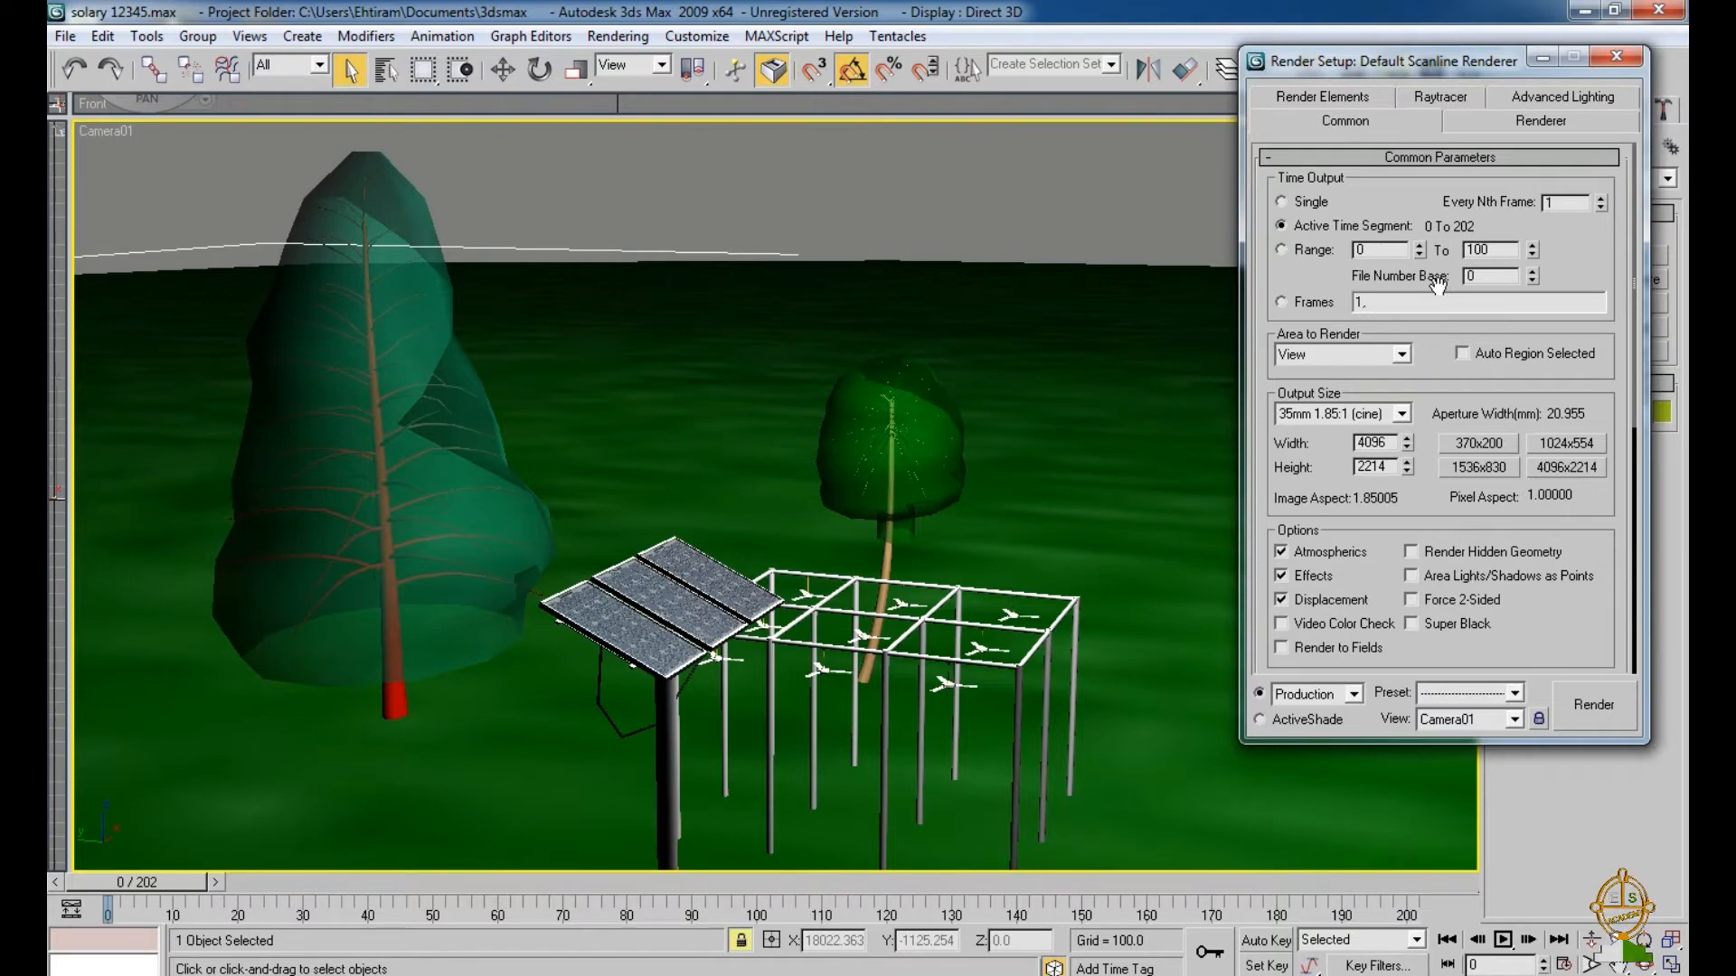
pyautogui.write('3,5-')
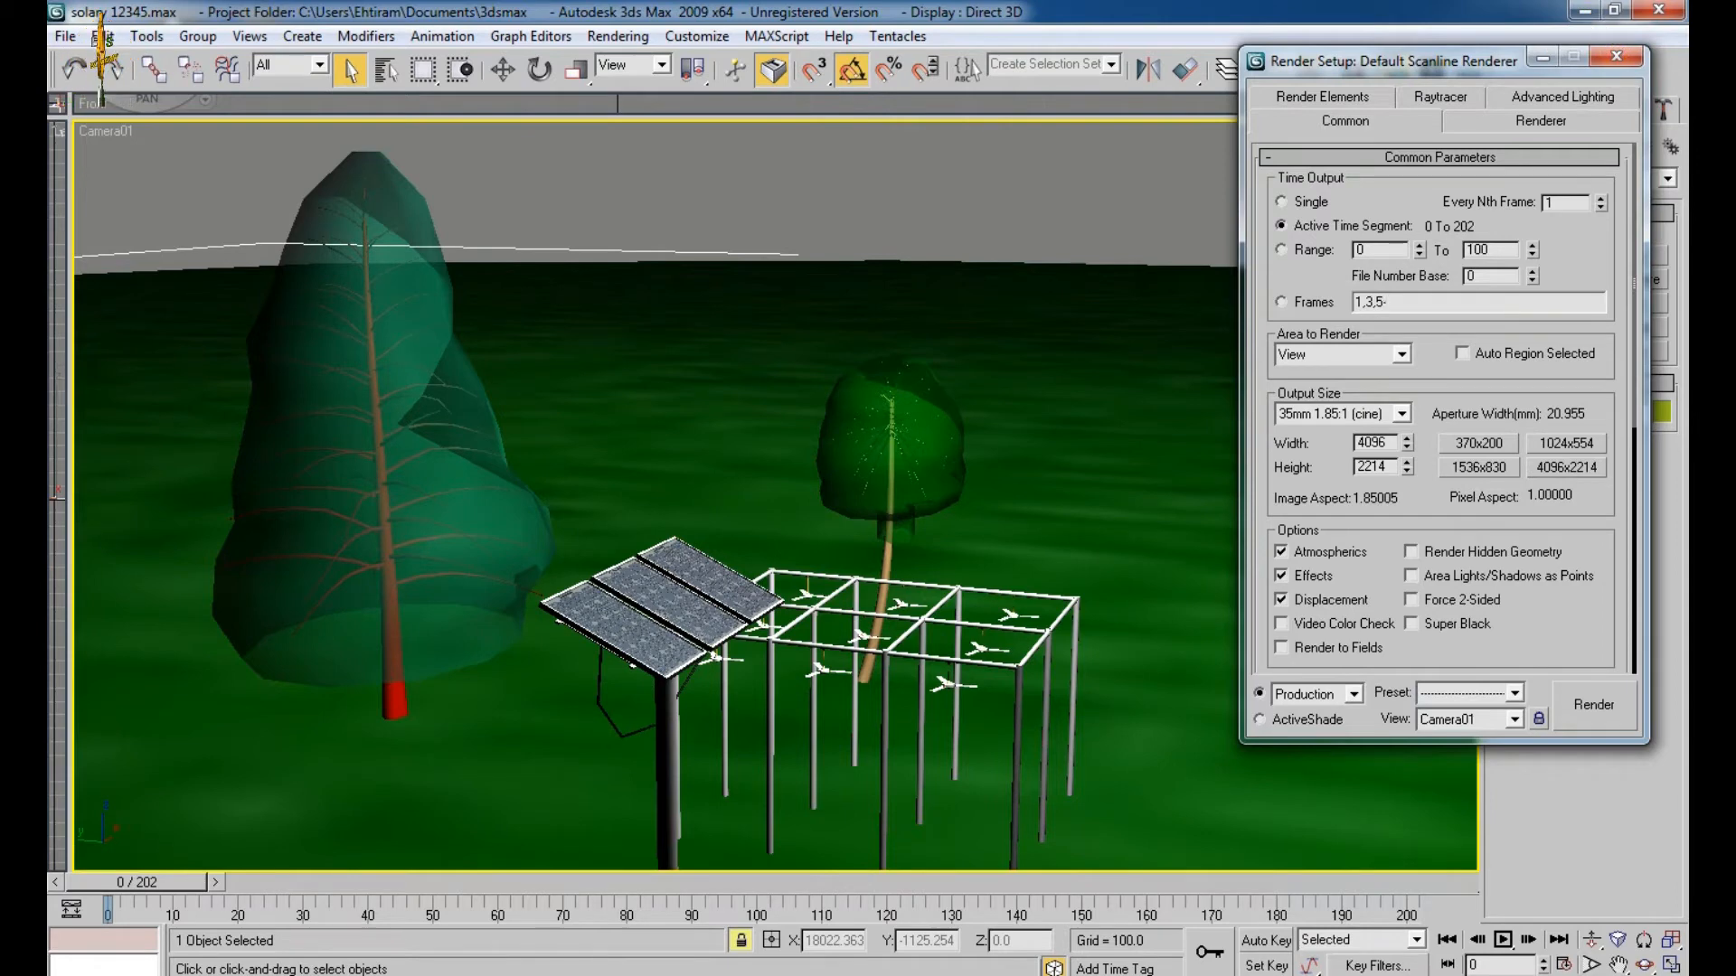
pyautogui.write('12')
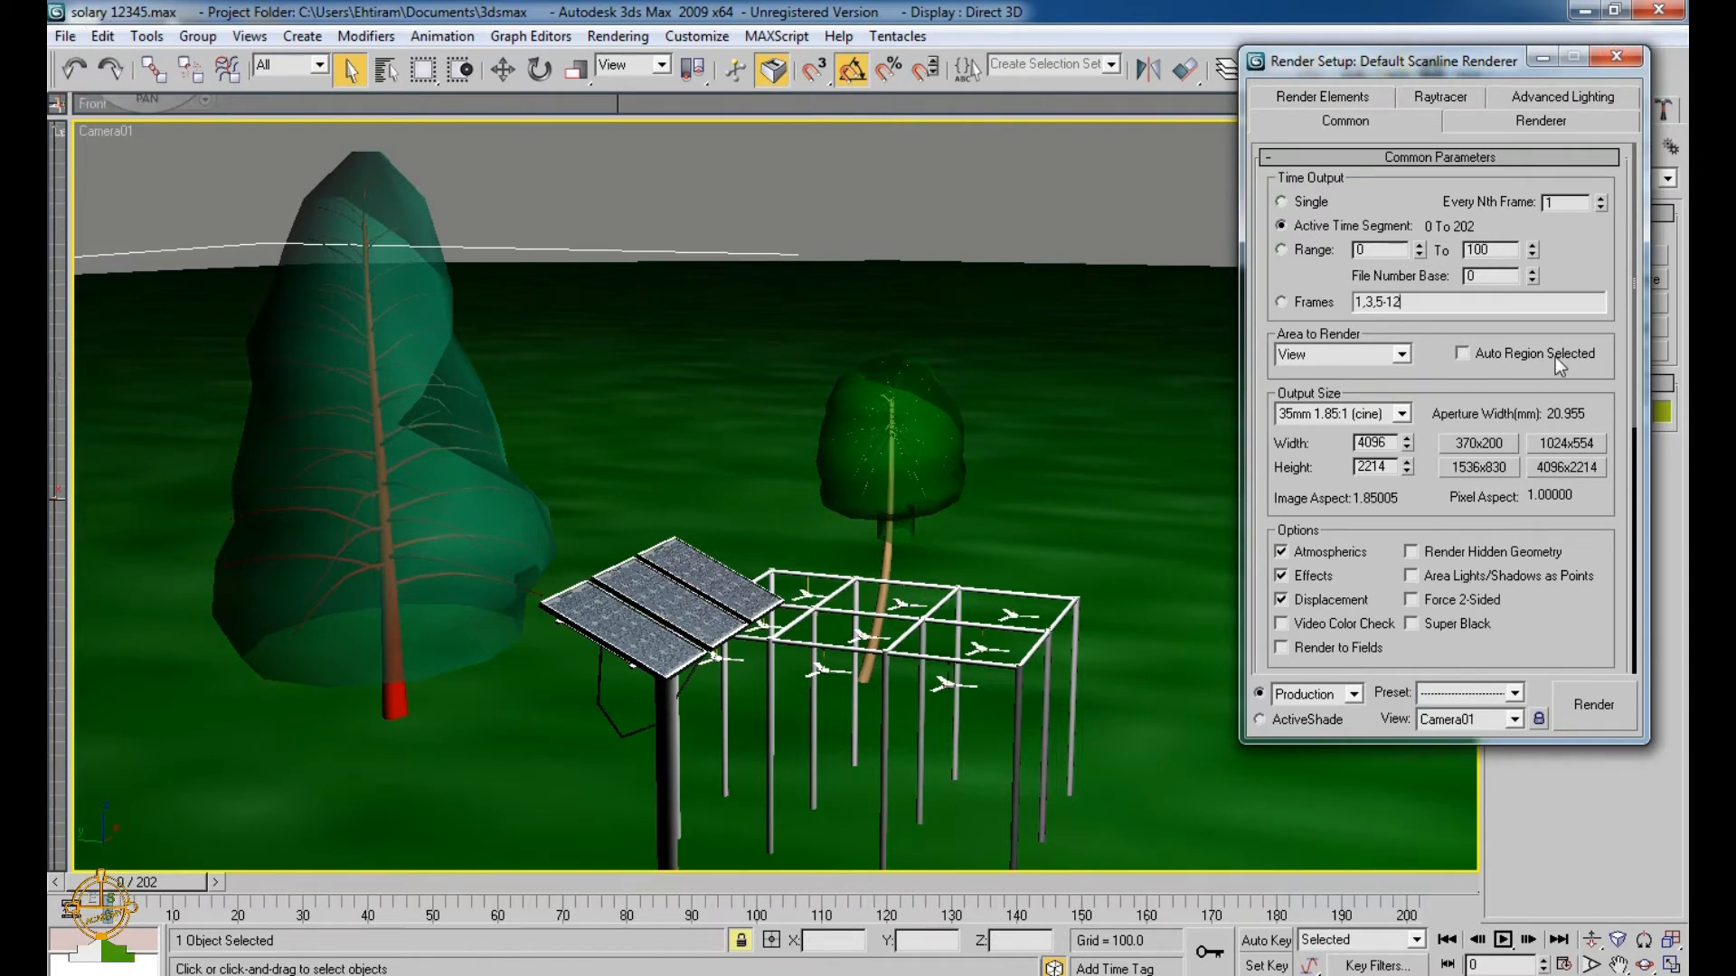
# Set the render output size to Custom, 1080 wide by 720 high
pyautogui.click(1402, 414)
pyautogui.click(1329, 434)
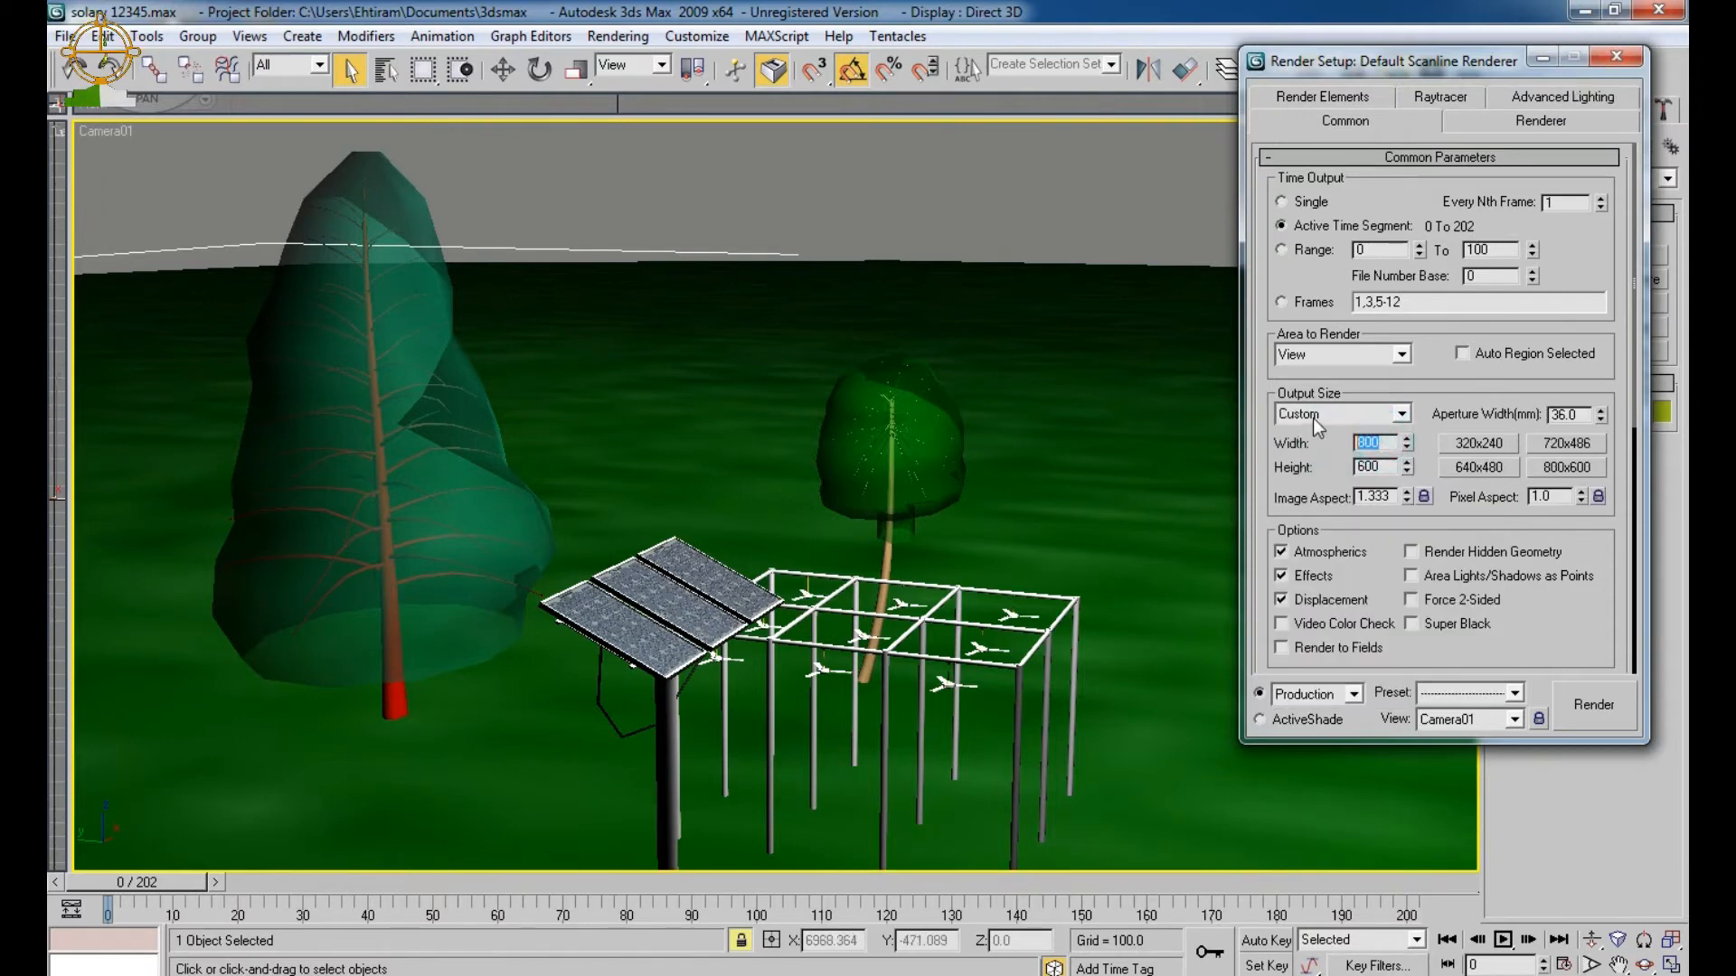
pyautogui.press('BackSpace')
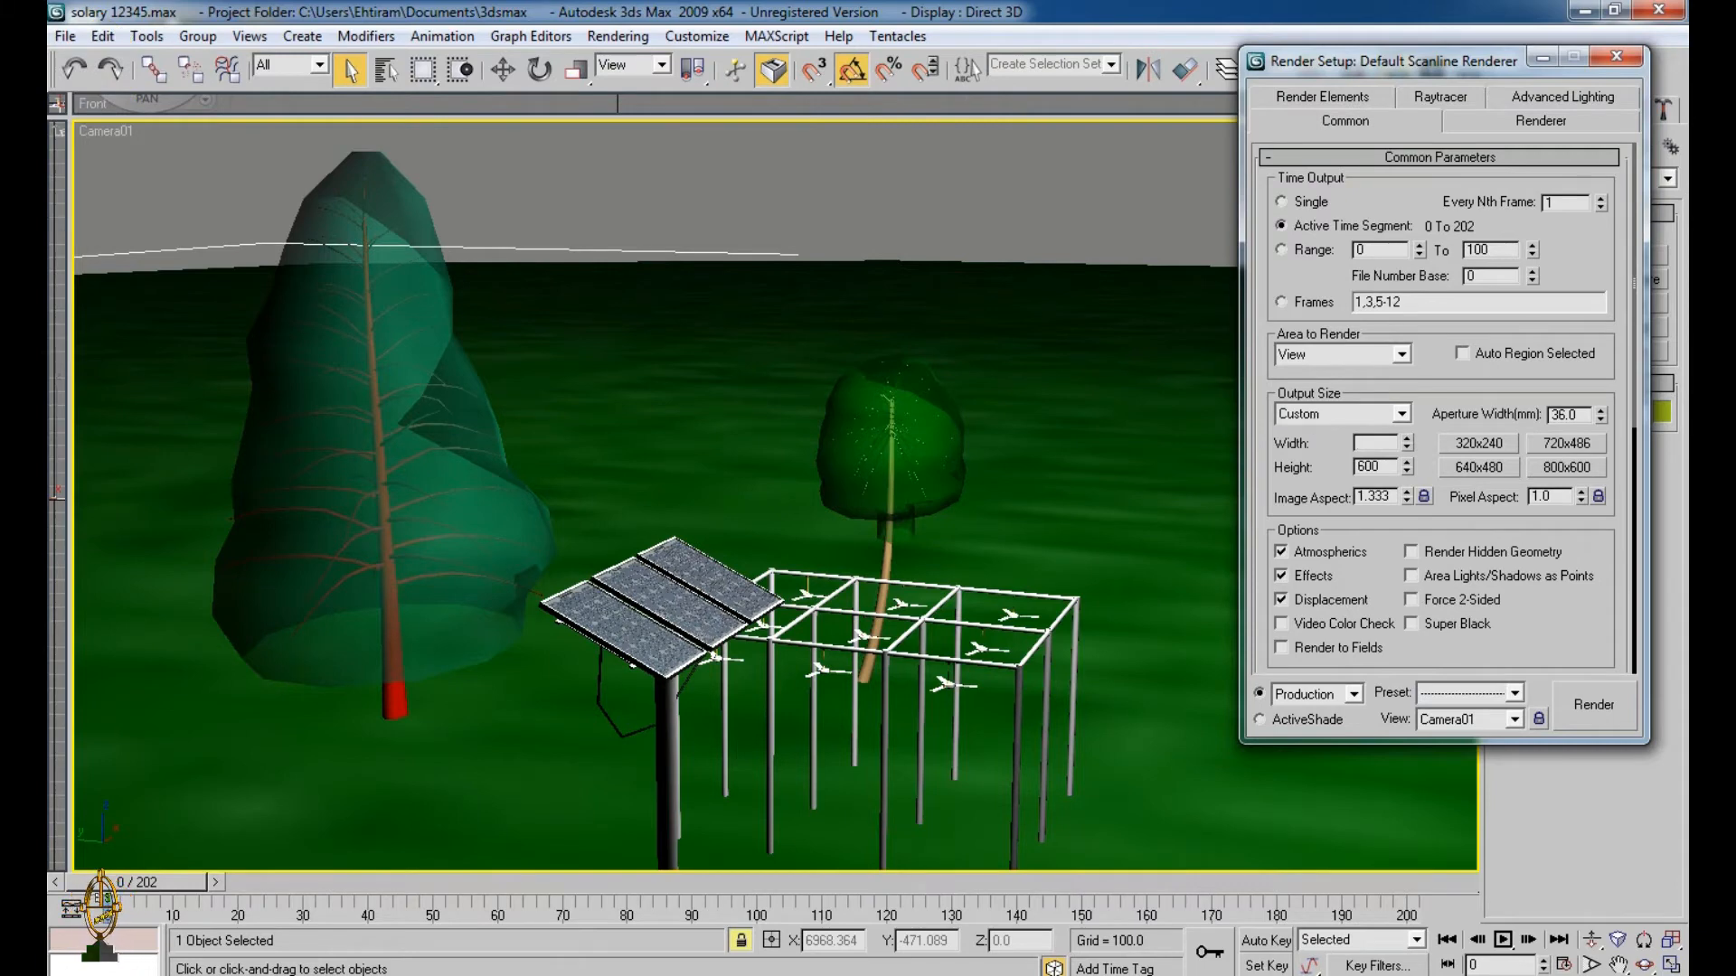
pyautogui.write('1080')
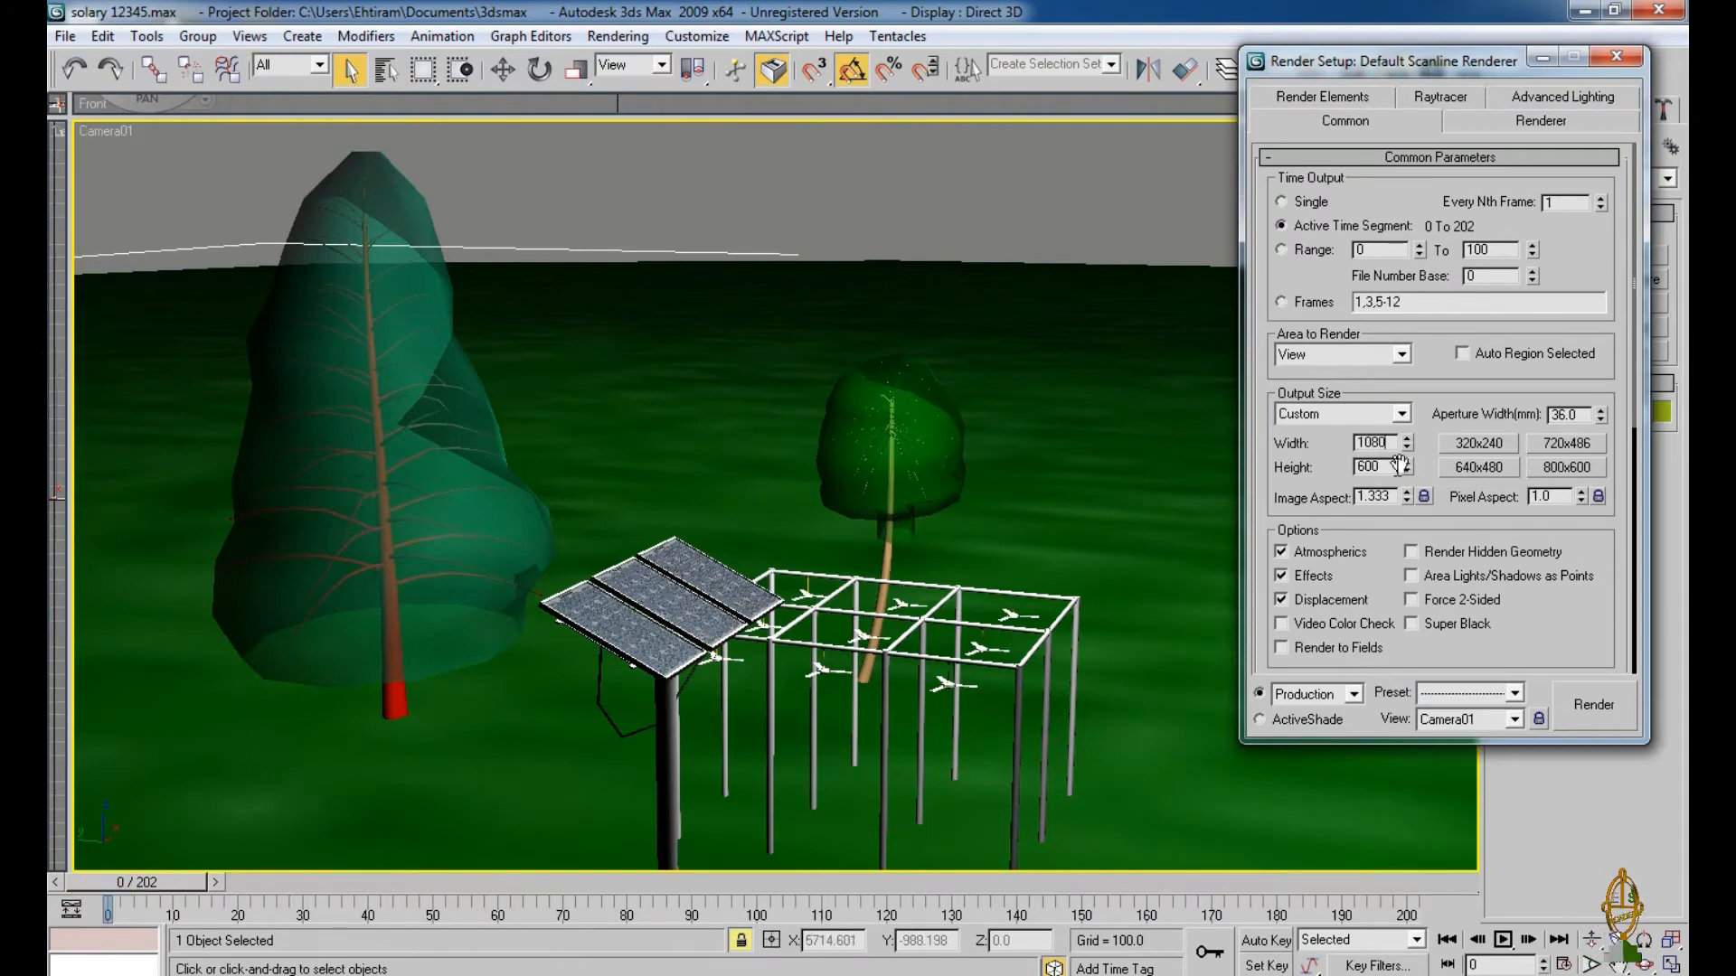
pyautogui.press('Tab')
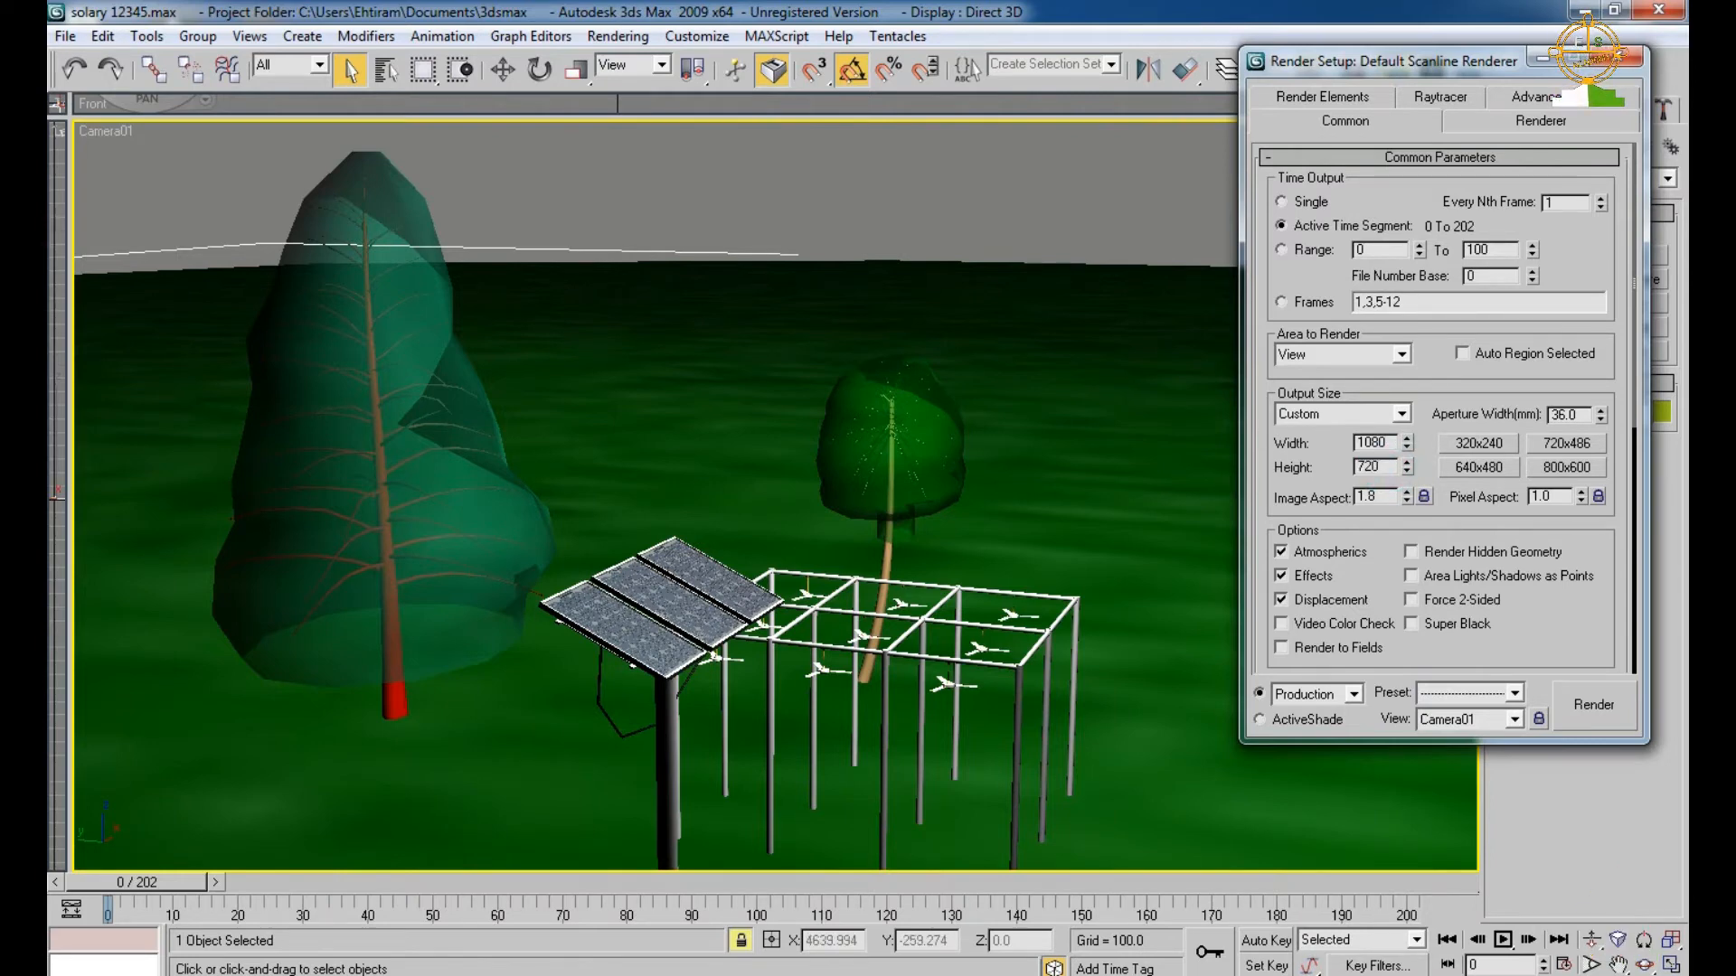
pyautogui.click(1528, 644)
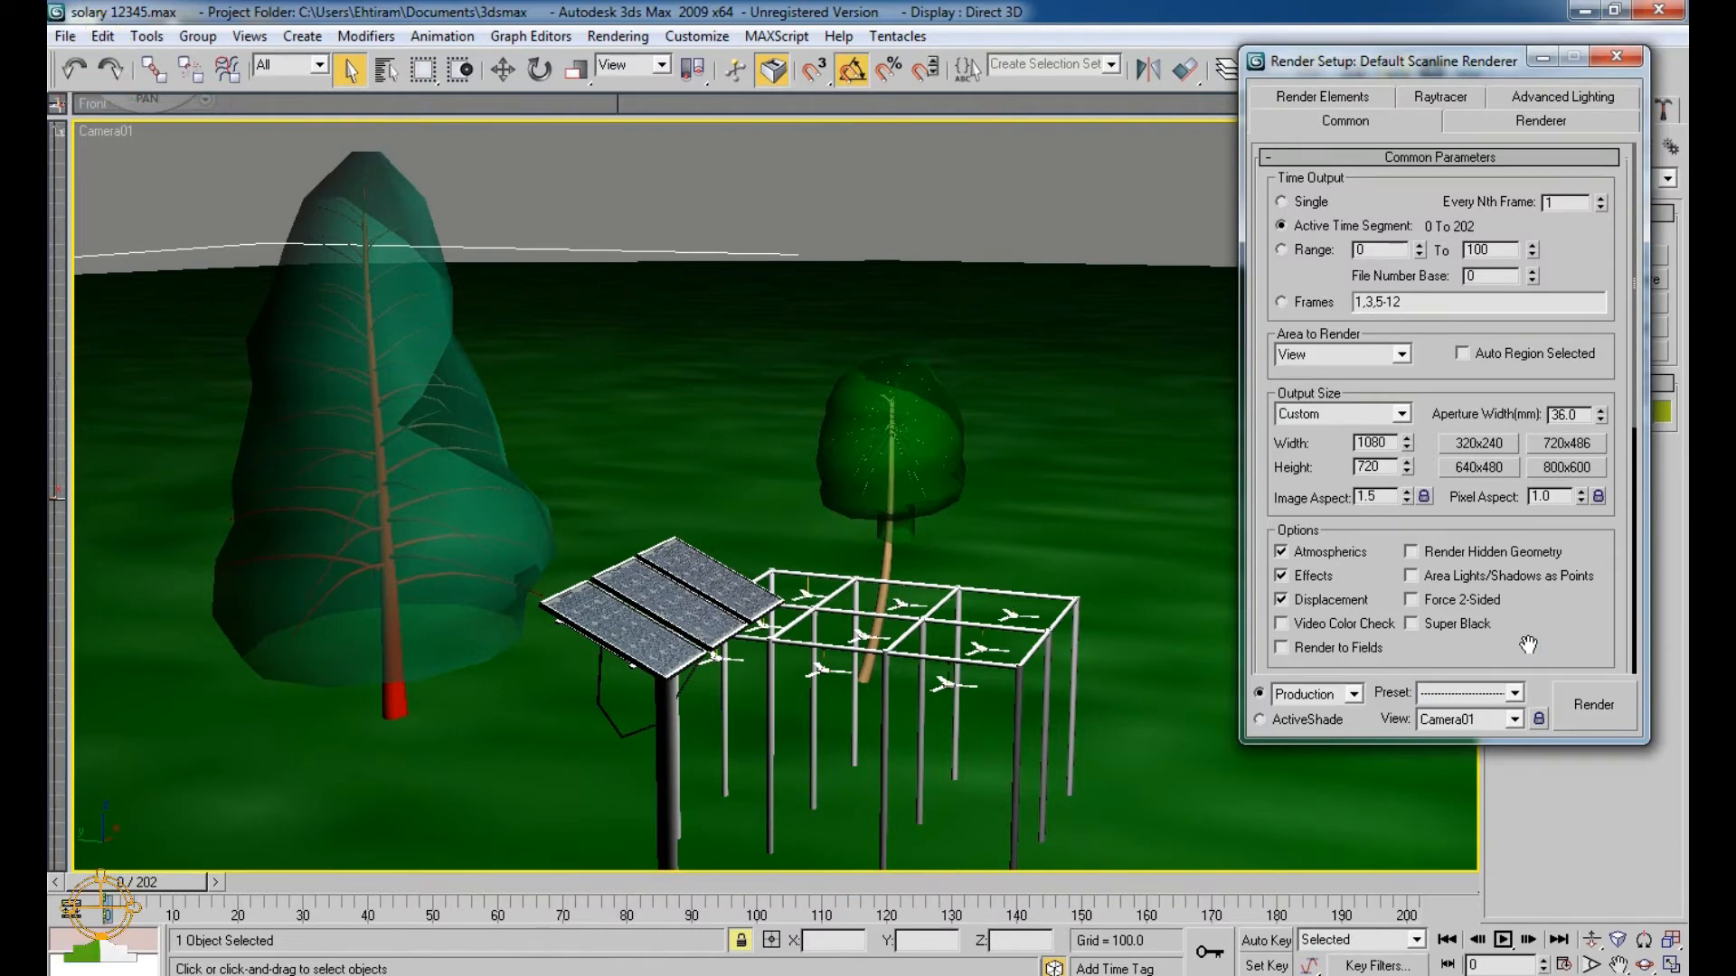
# Set the render output to an AVI file named ok on the Desktop
pyautogui.scroll(-5, 1528, 646)
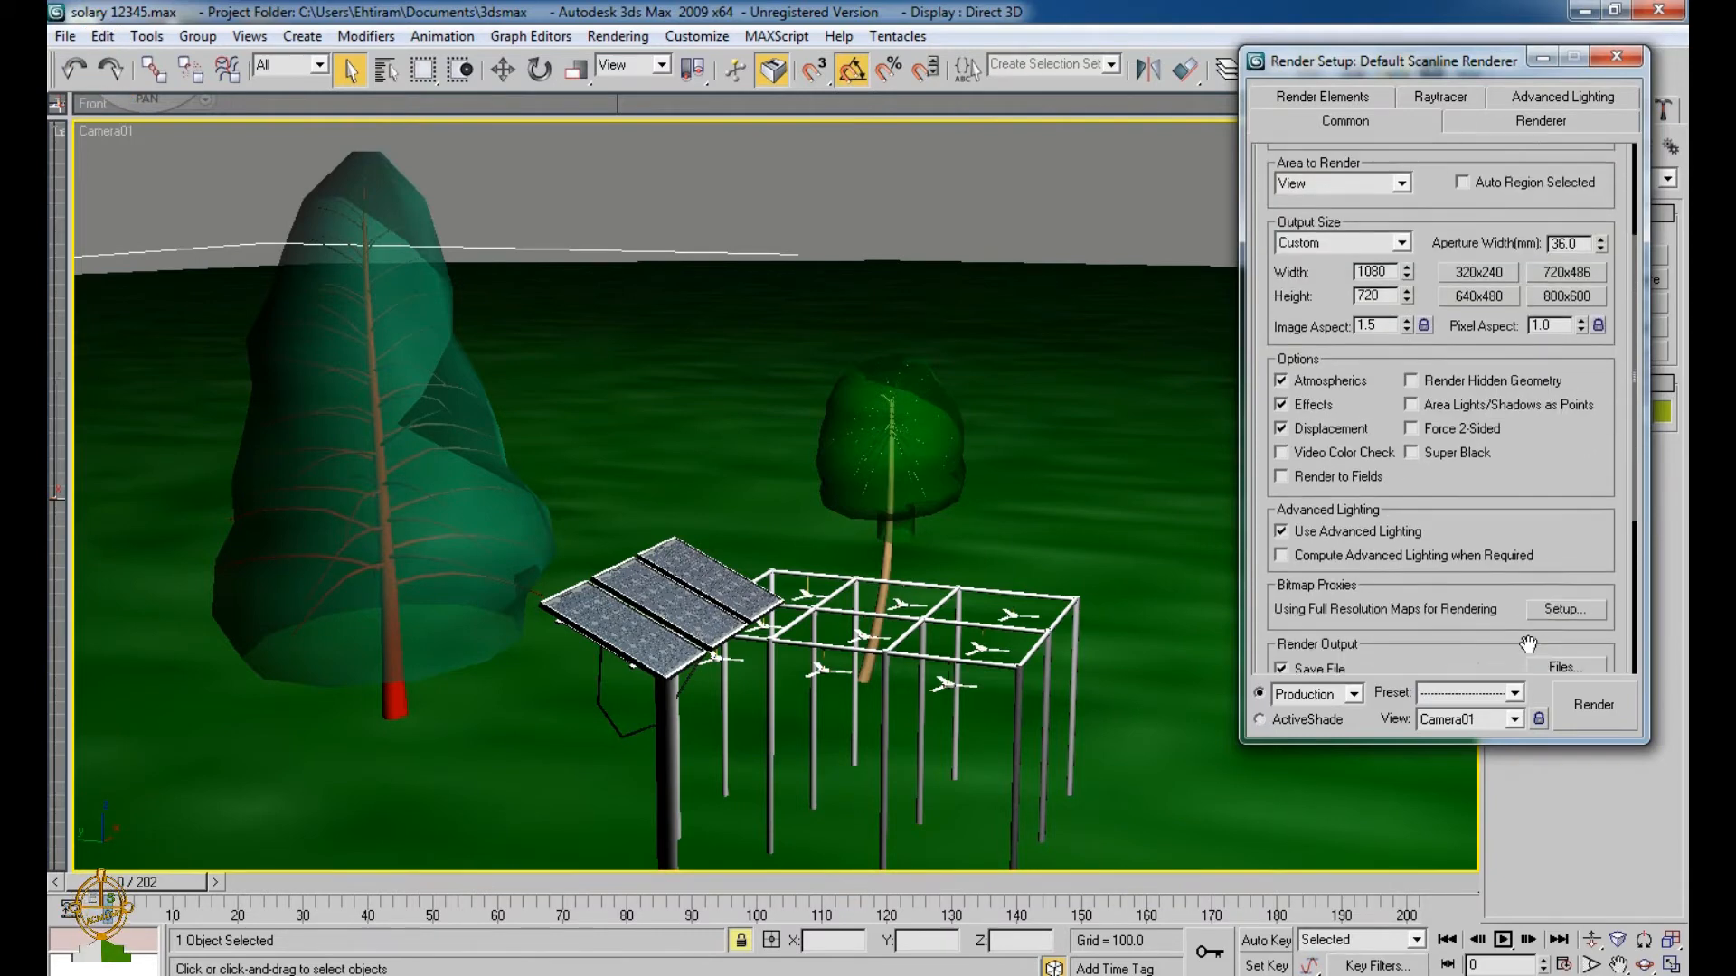
pyautogui.scroll(-3, 1528, 643)
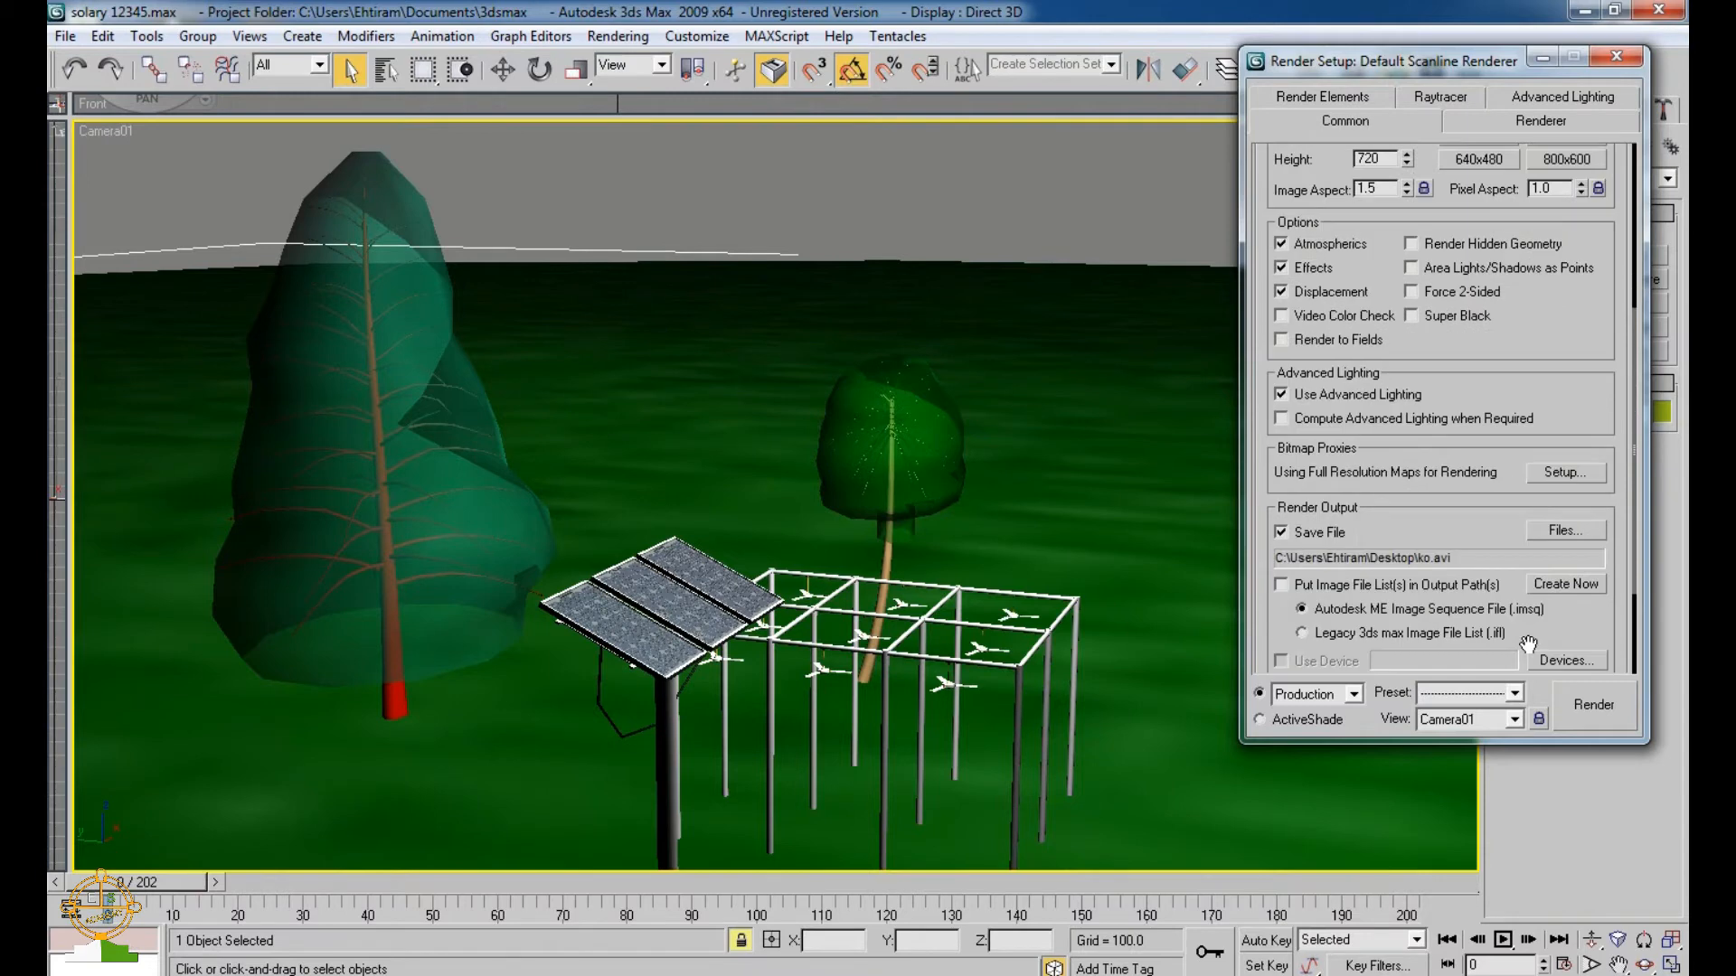
pyautogui.click(1563, 536)
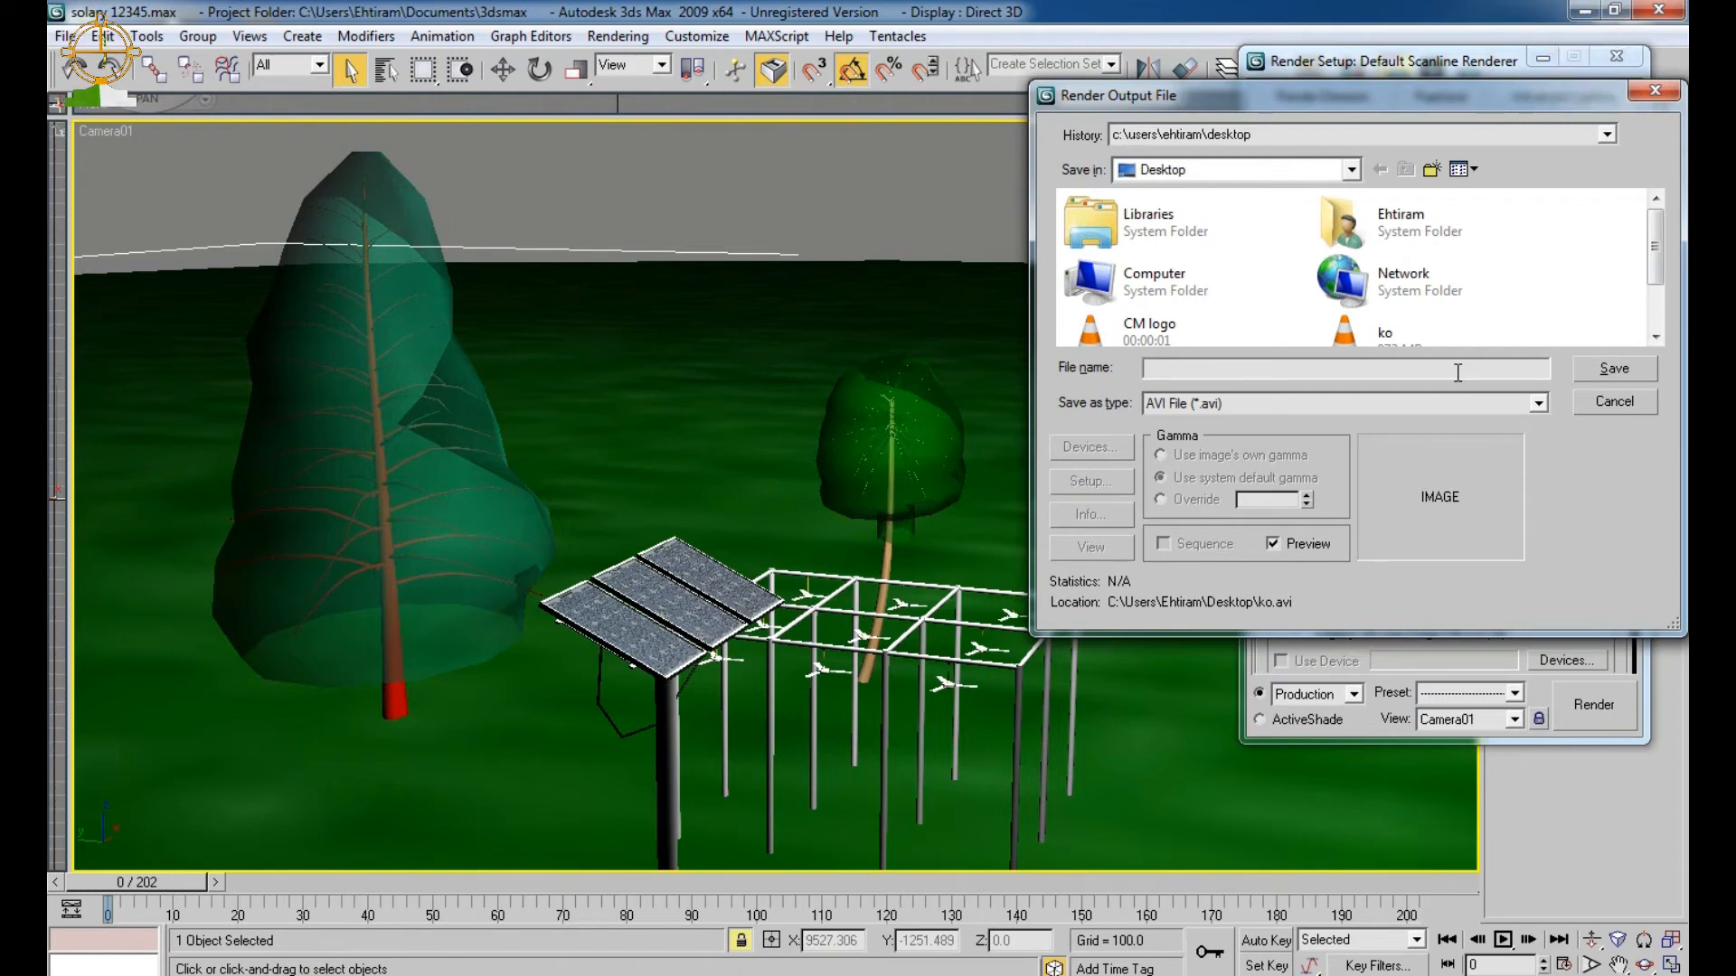
pyautogui.write('ok')
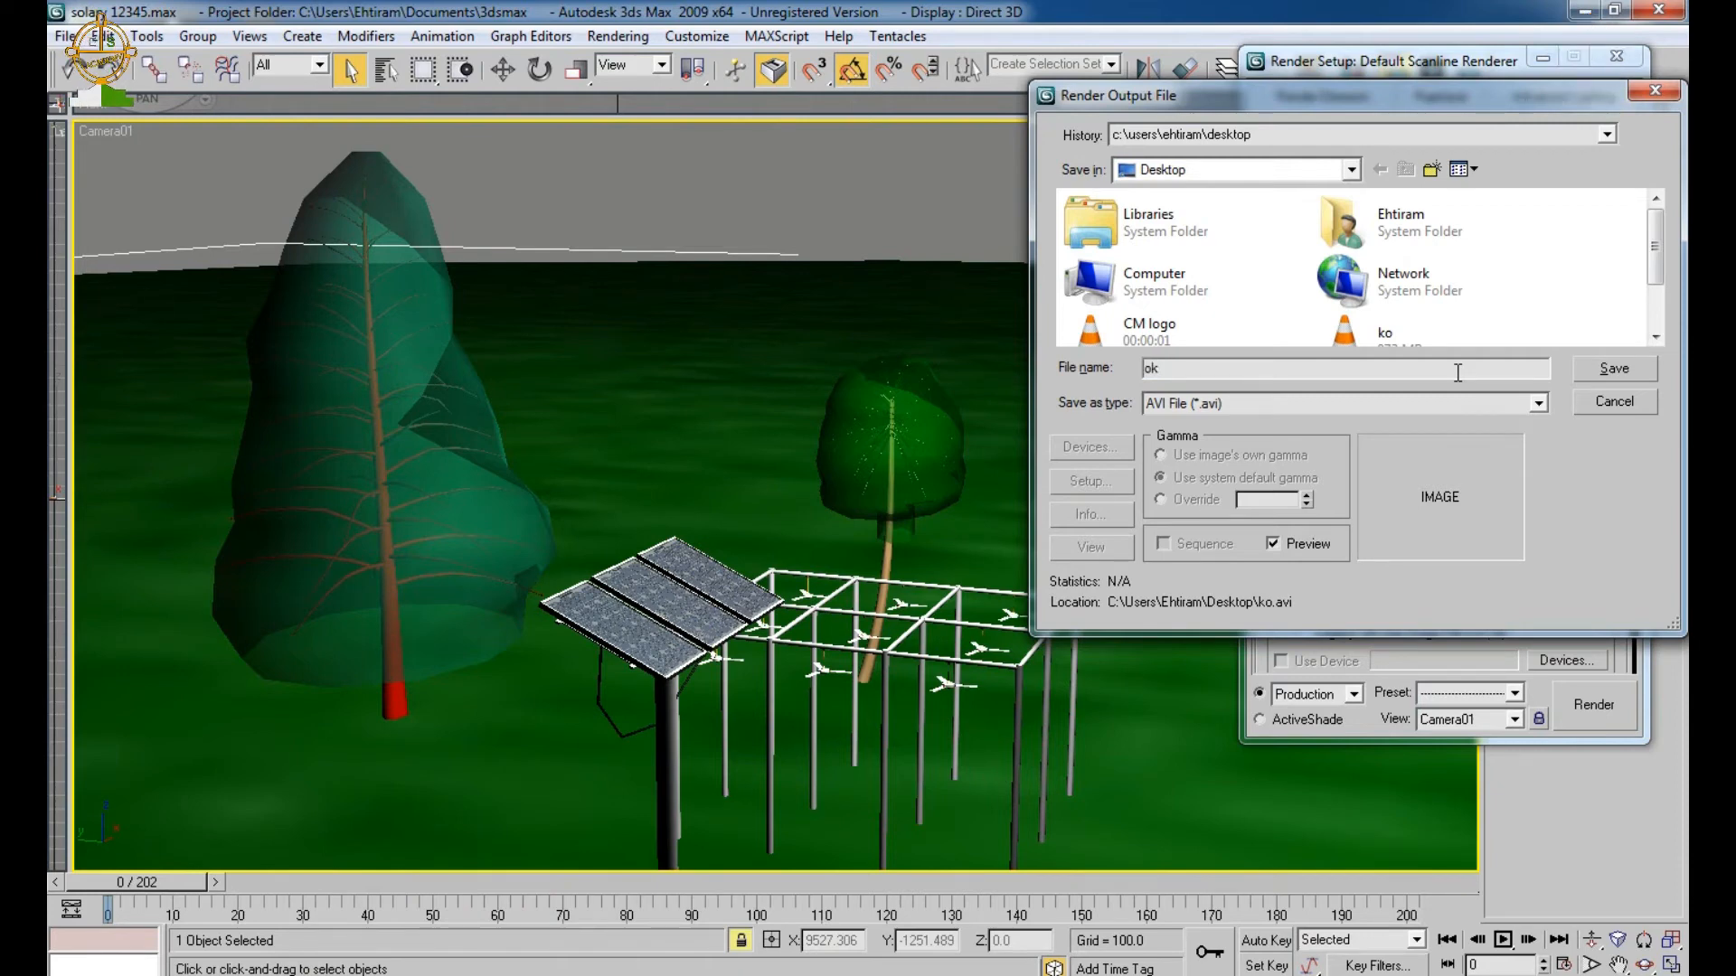
pyautogui.click(1539, 403)
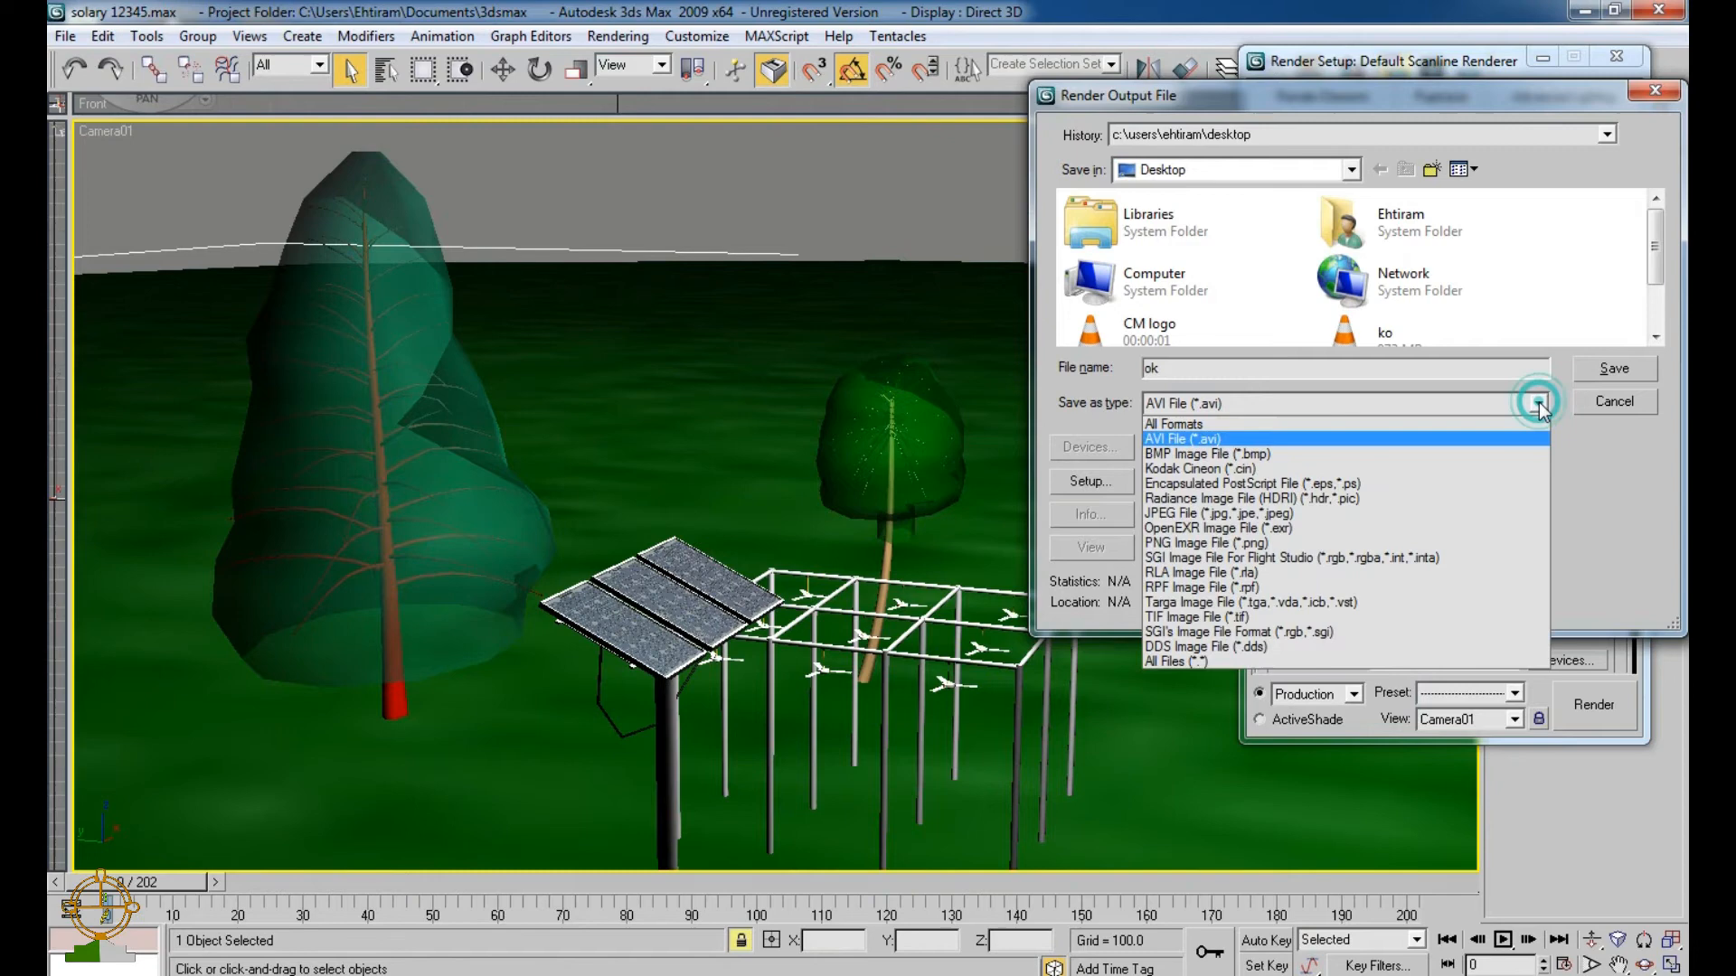
pyautogui.click(1240, 440)
pyautogui.click(1605, 370)
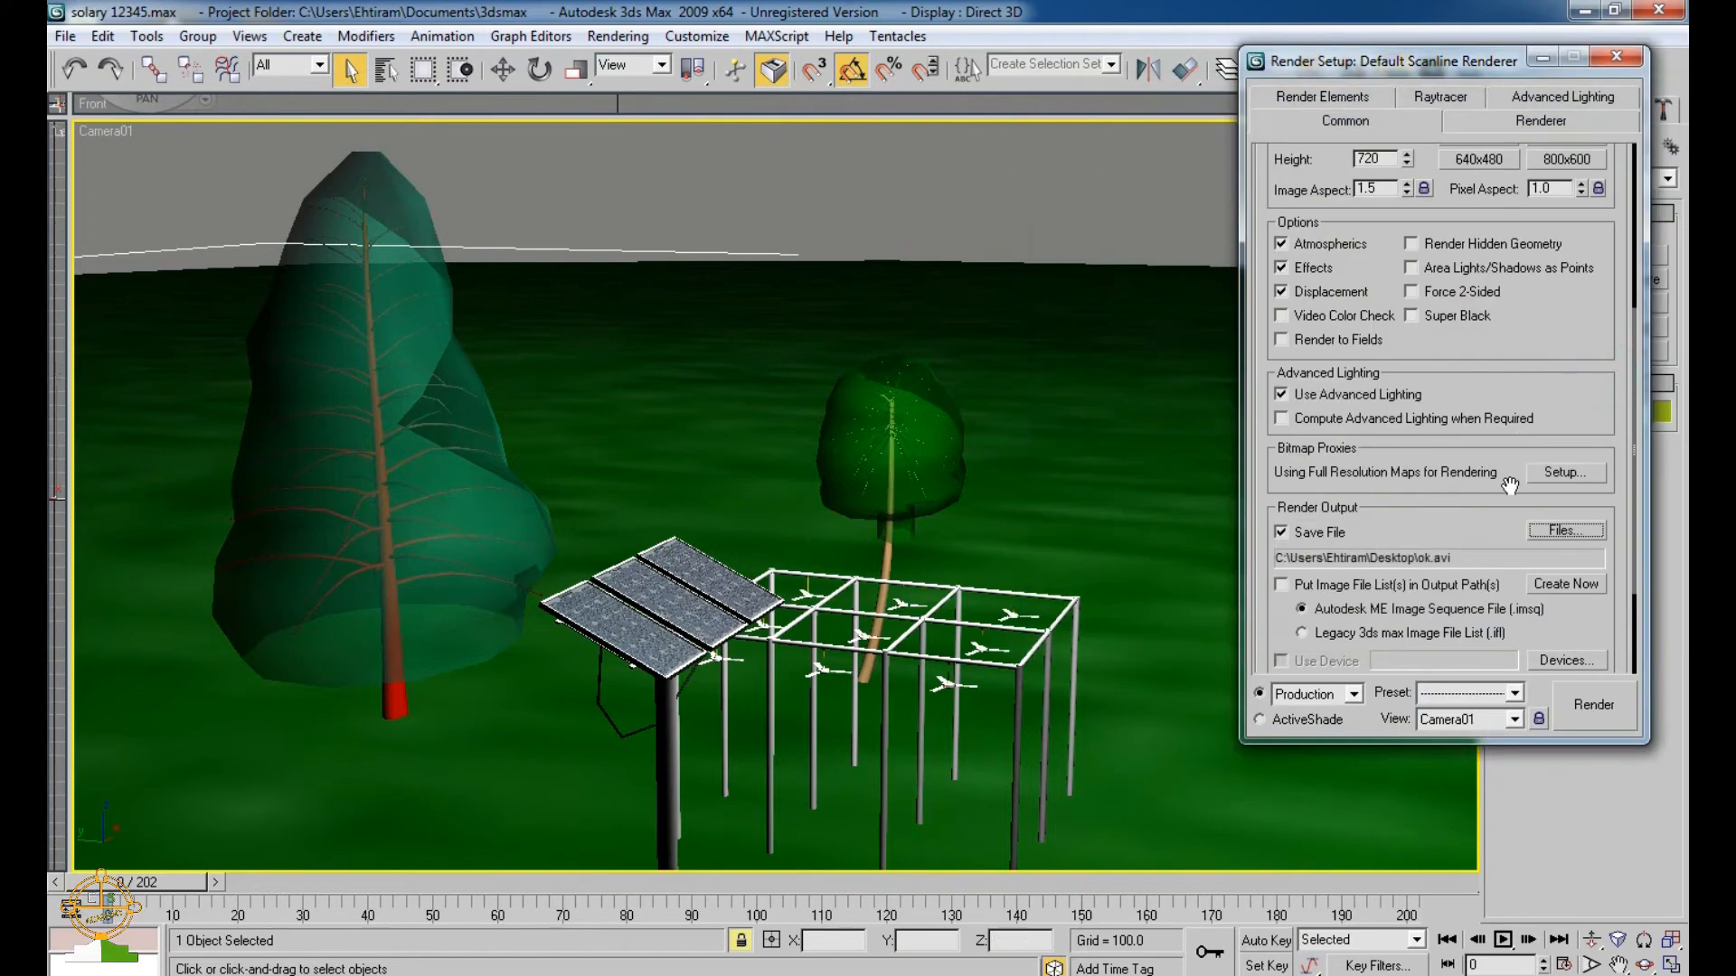
# Unlock the selection and render the Camera01 animation with the production settings
pyautogui.scroll(5, 1510, 485)
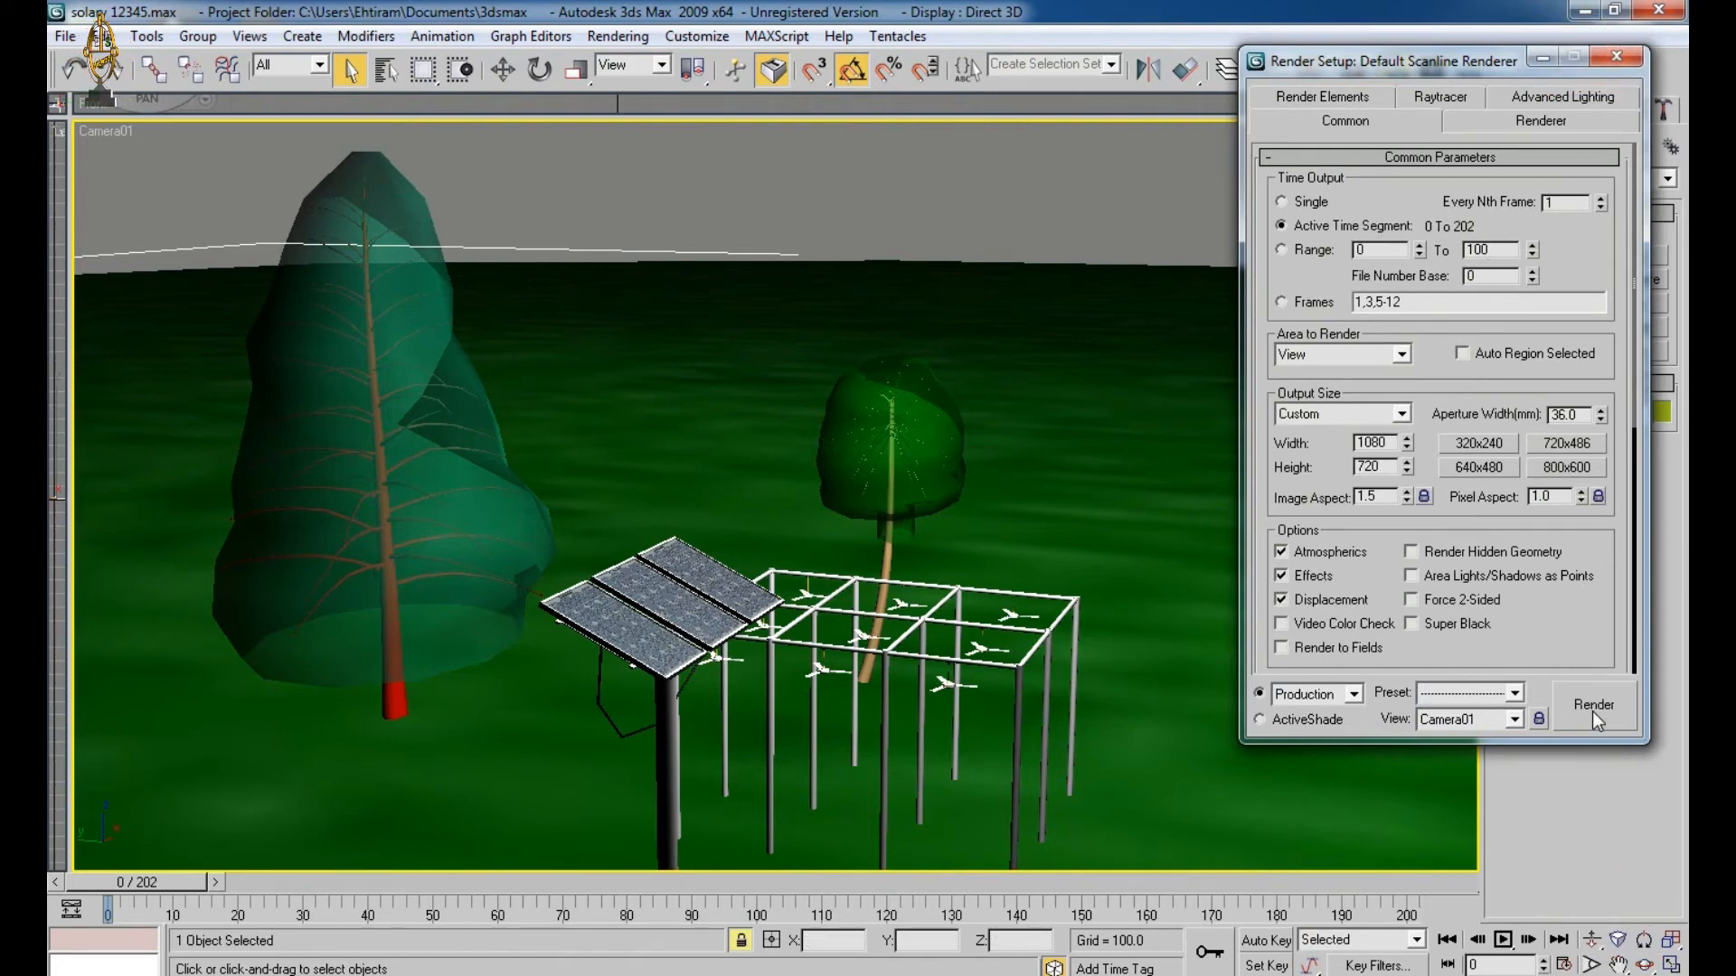
pyautogui.click(743, 946)
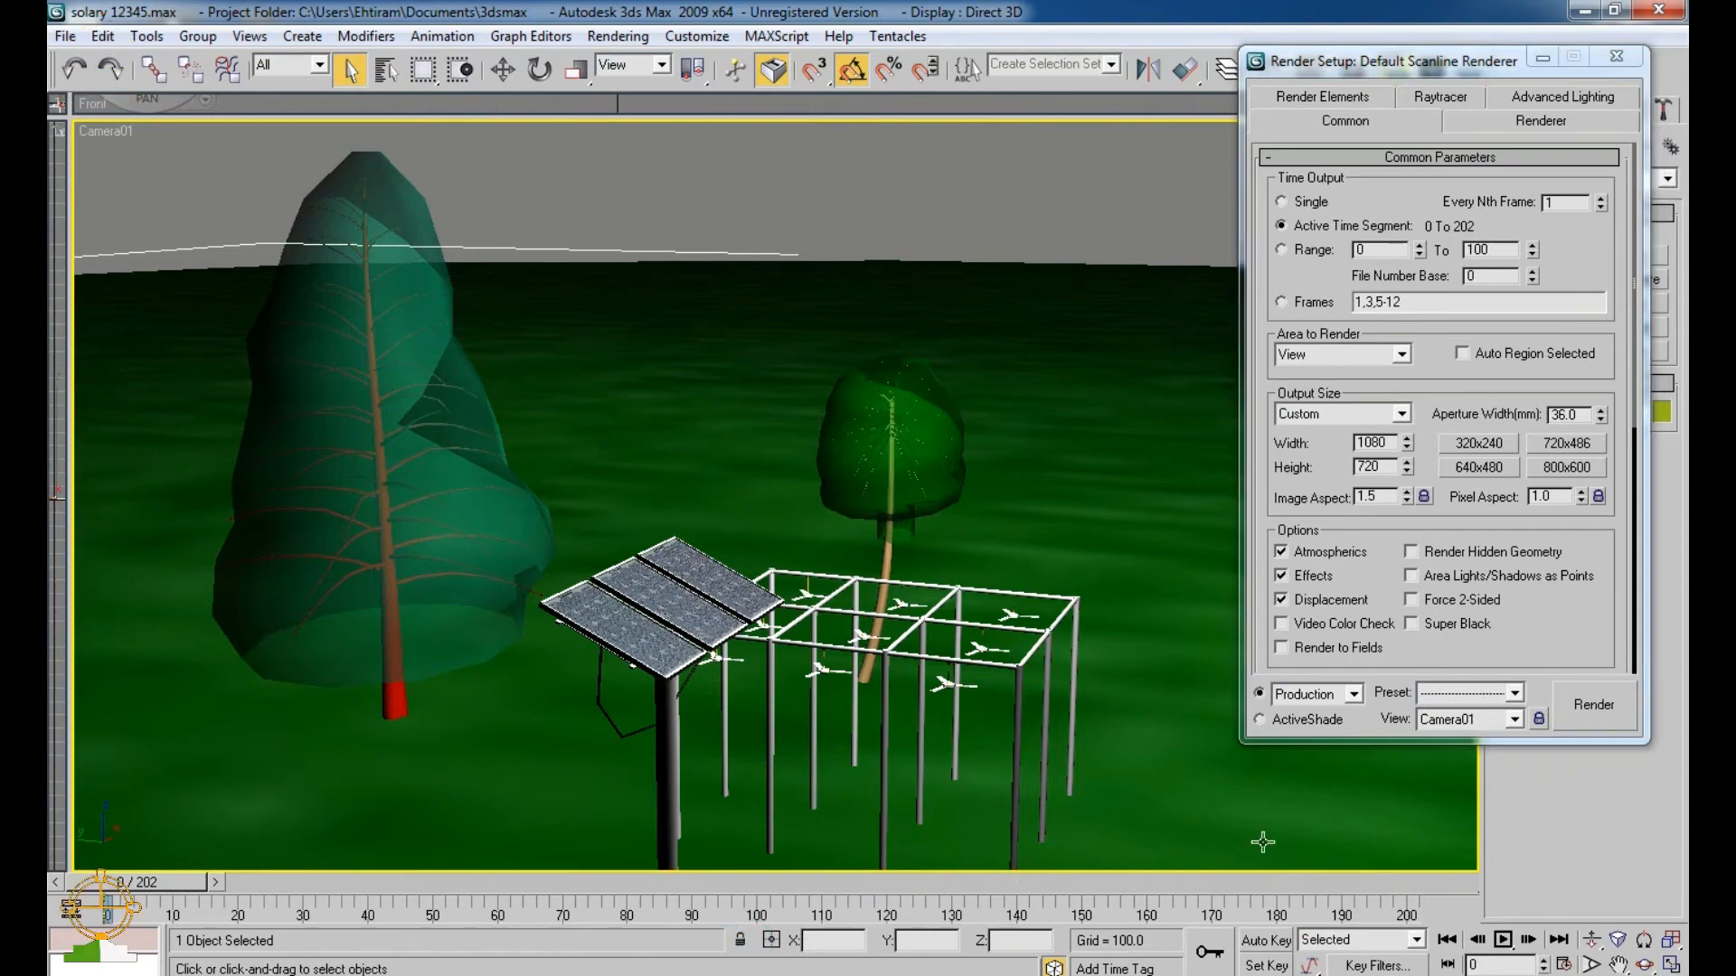
pyautogui.click(1571, 709)
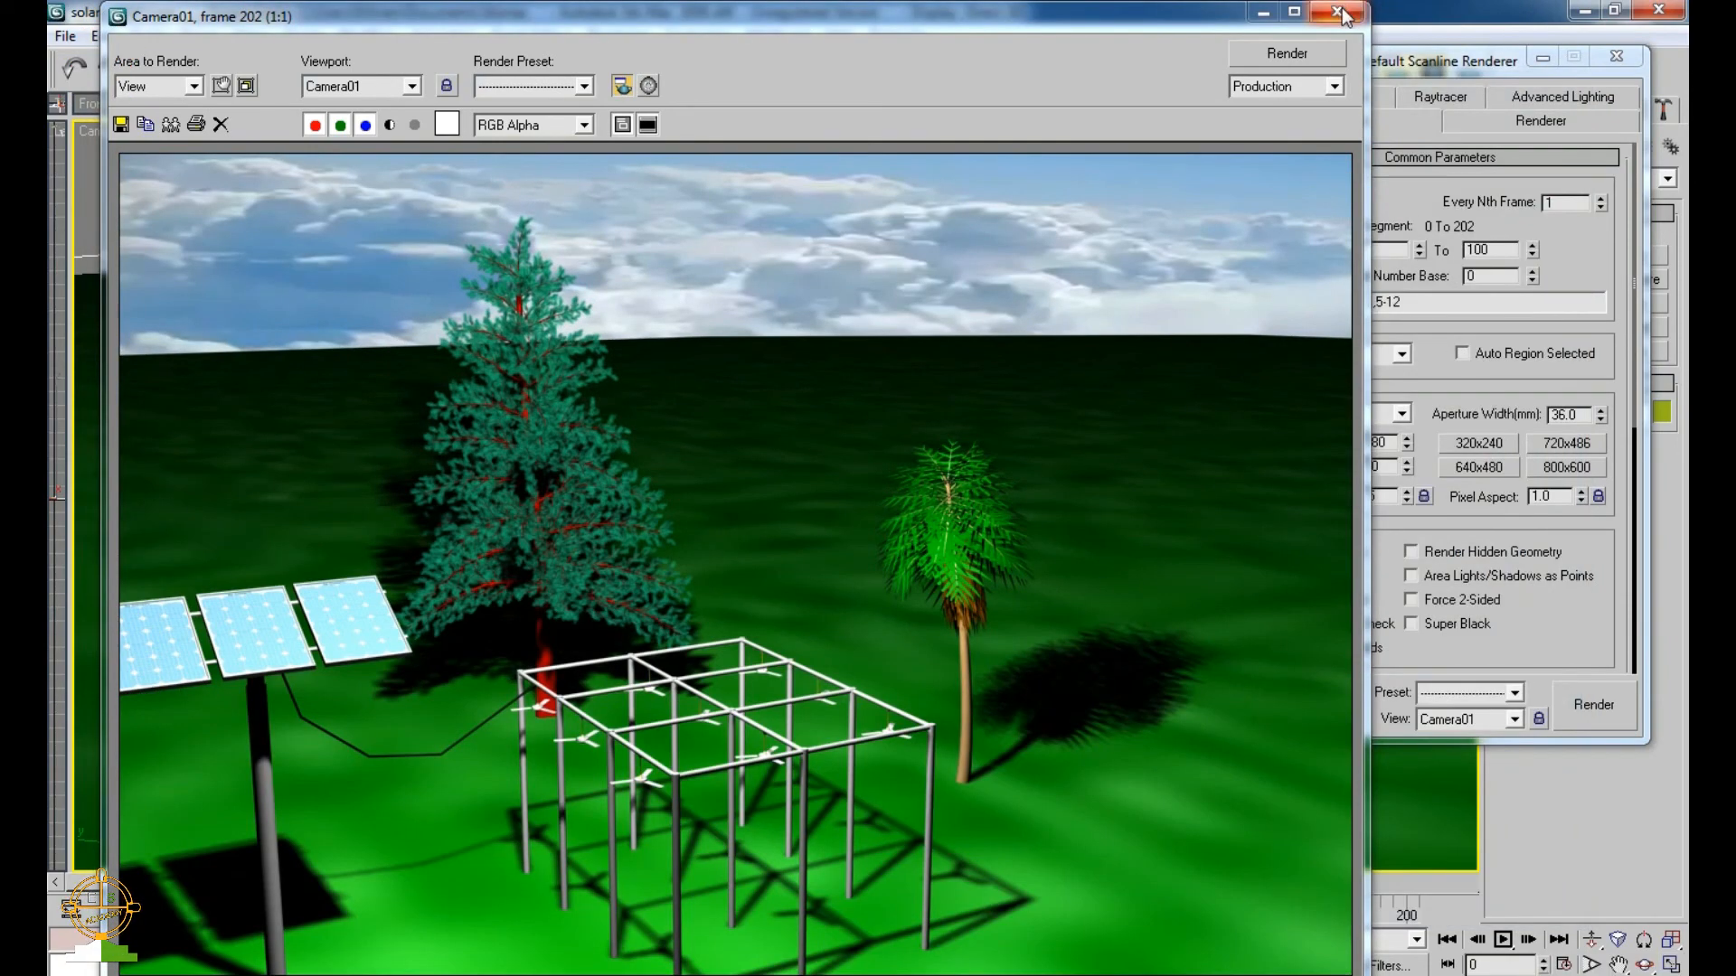
# Close the rendered frame and render setup windows, and play the rendered ok video from the desktop in VLC media player
pyautogui.click(1342, 14)
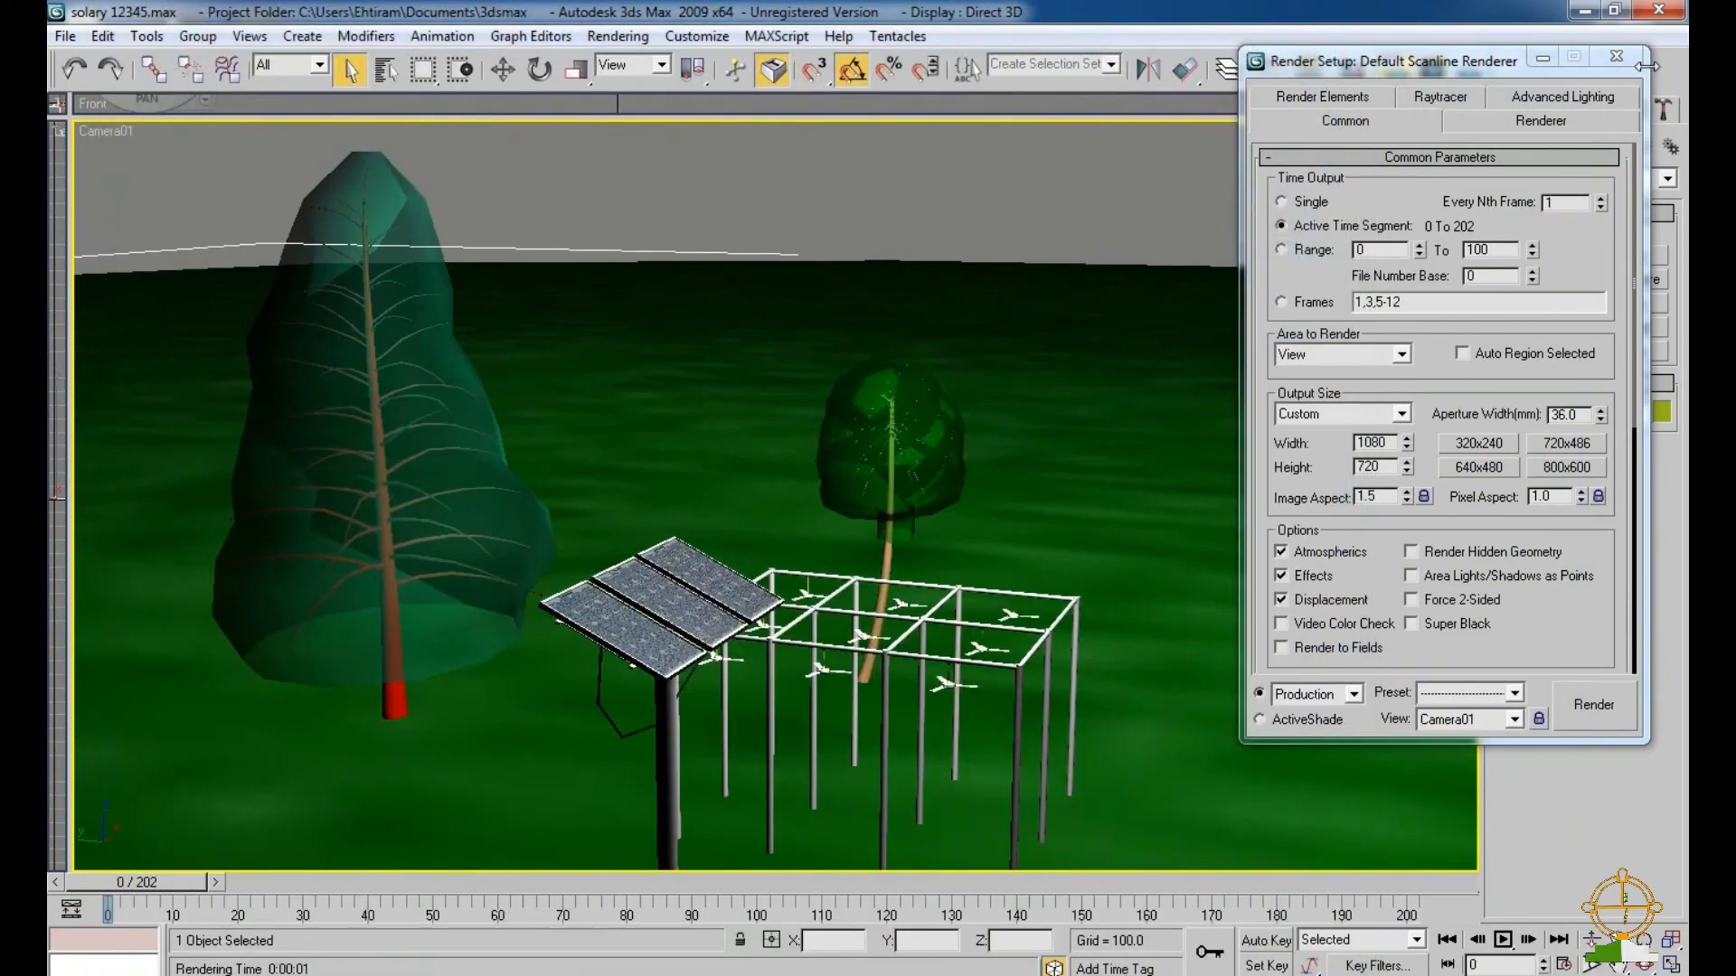
pyautogui.click(1623, 57)
pyautogui.click(1585, 13)
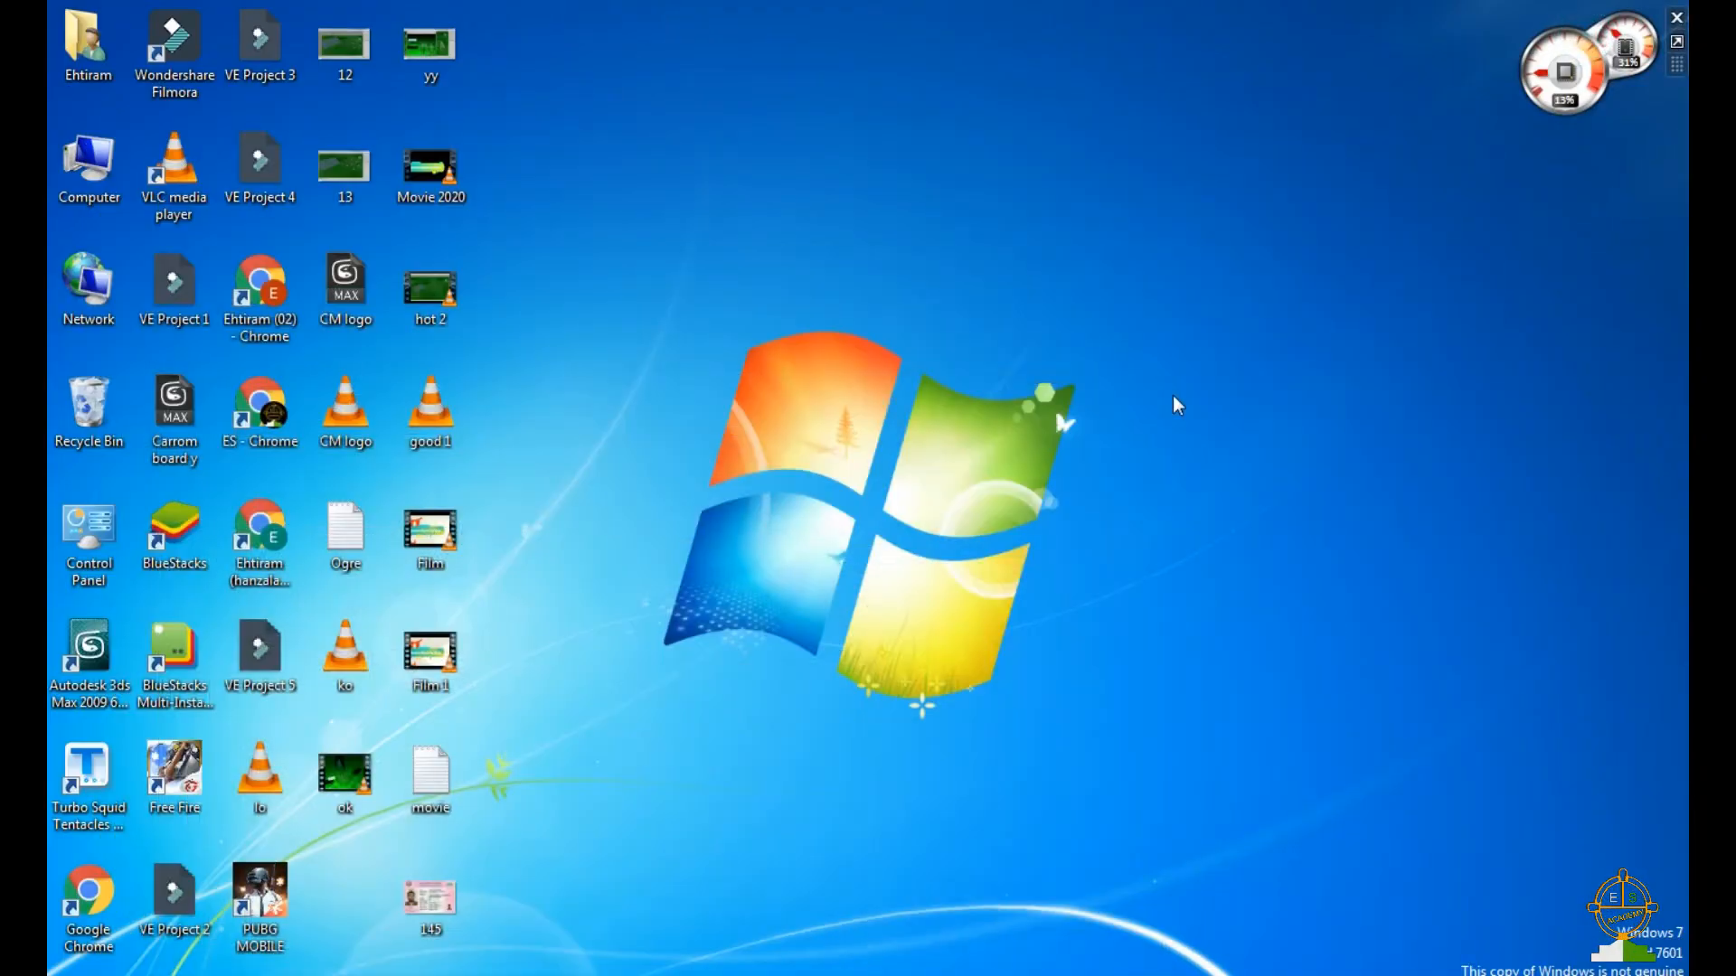
pyautogui.doubleClick(344, 774)
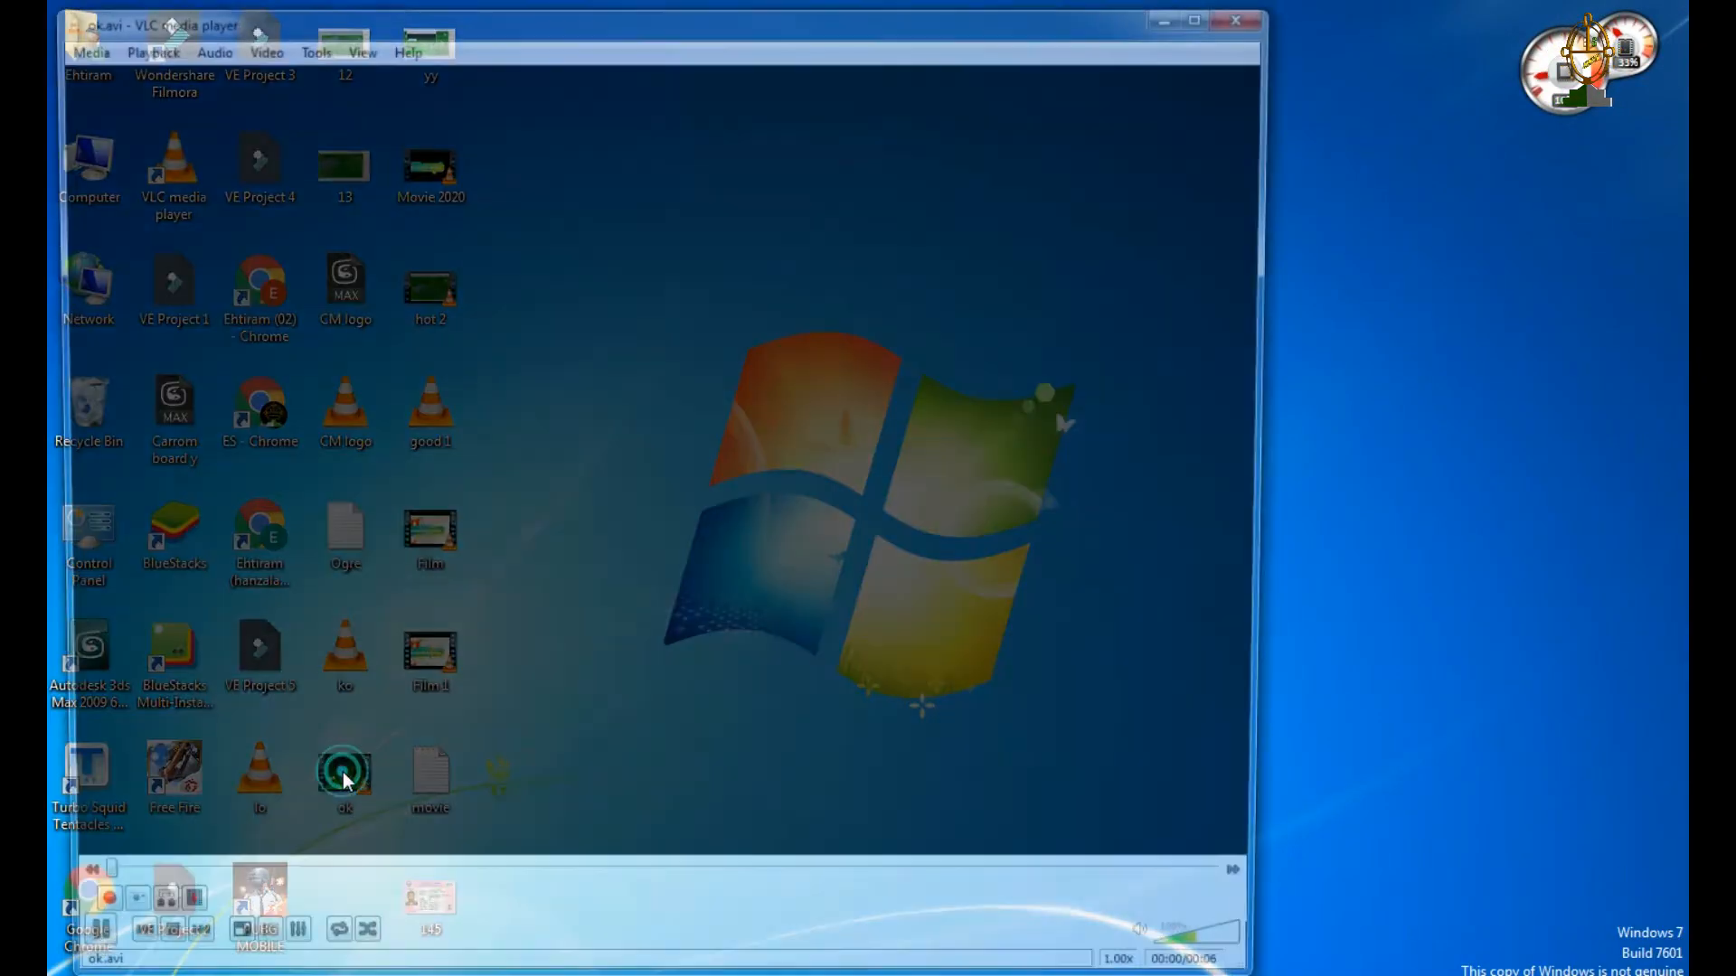